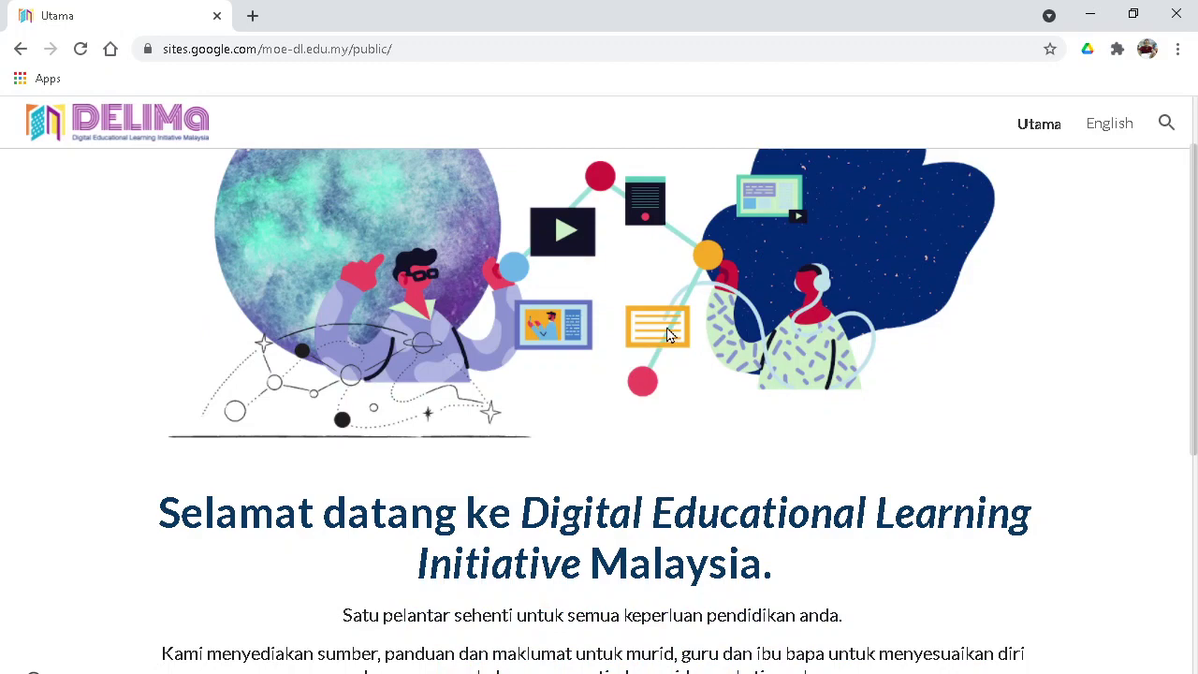
# Open the teacher (Guru) menu from the DELIMa home page
pyautogui.scroll(1, 674, 347)
pyautogui.scroll(-4, 620, 309)
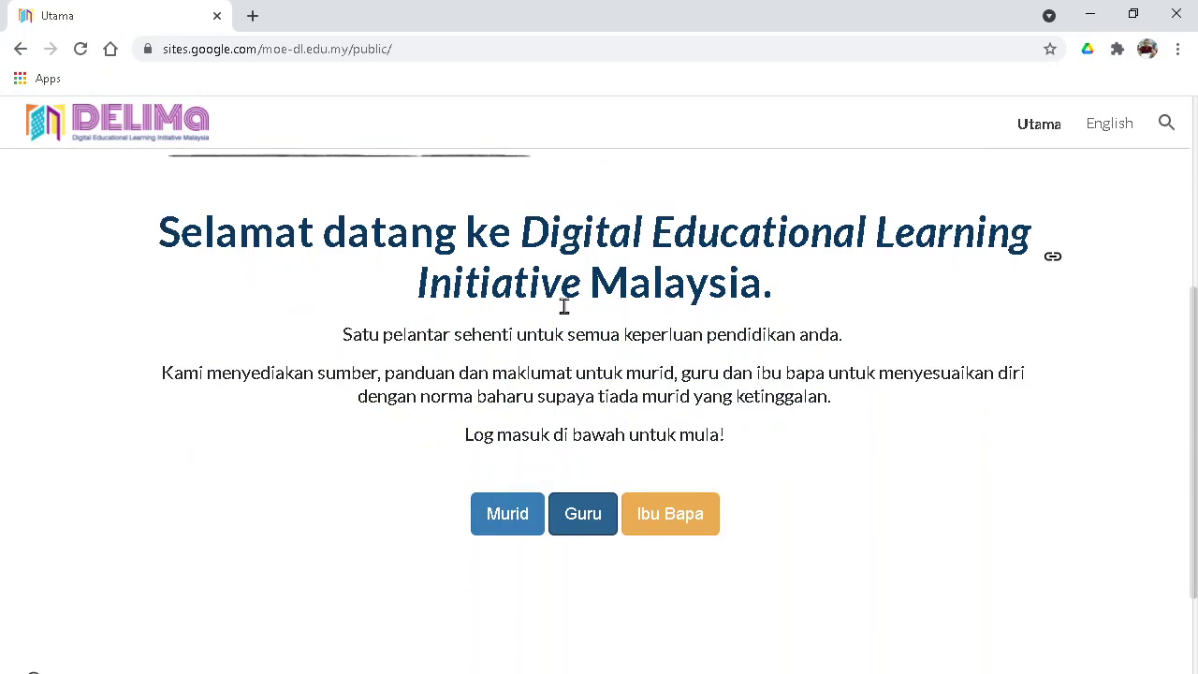
pyautogui.scroll(3, 564, 307)
pyautogui.scroll(1, 554, 307)
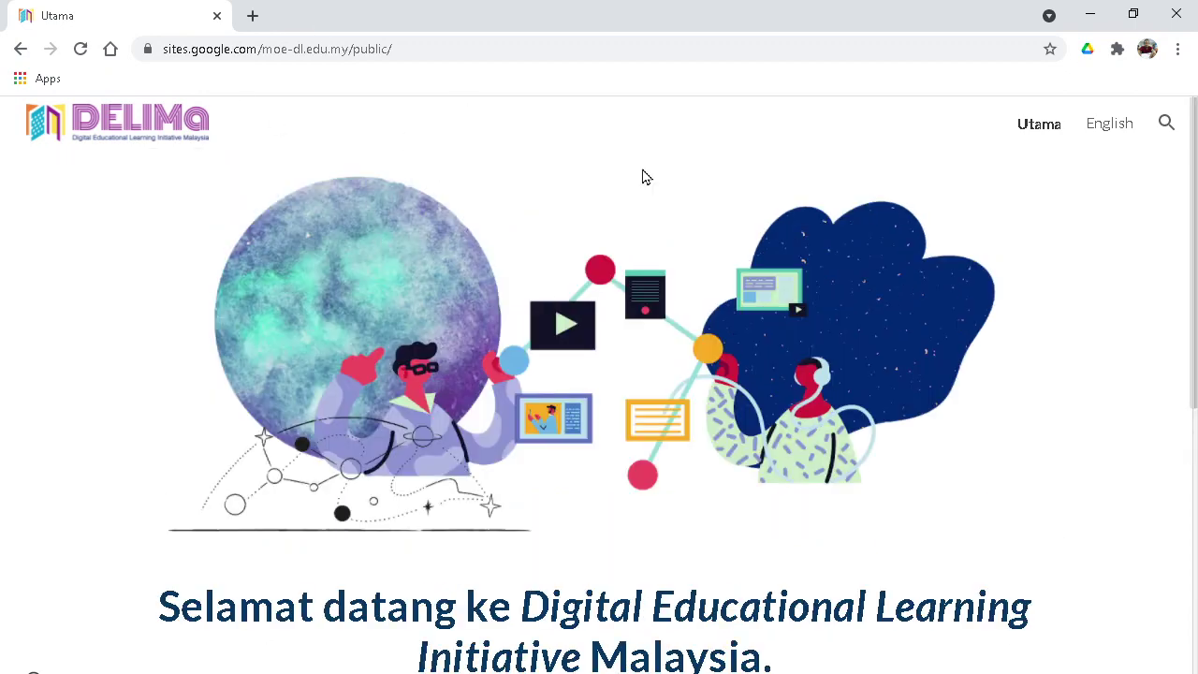
pyautogui.scroll(-4, 642, 177)
pyautogui.click(590, 520)
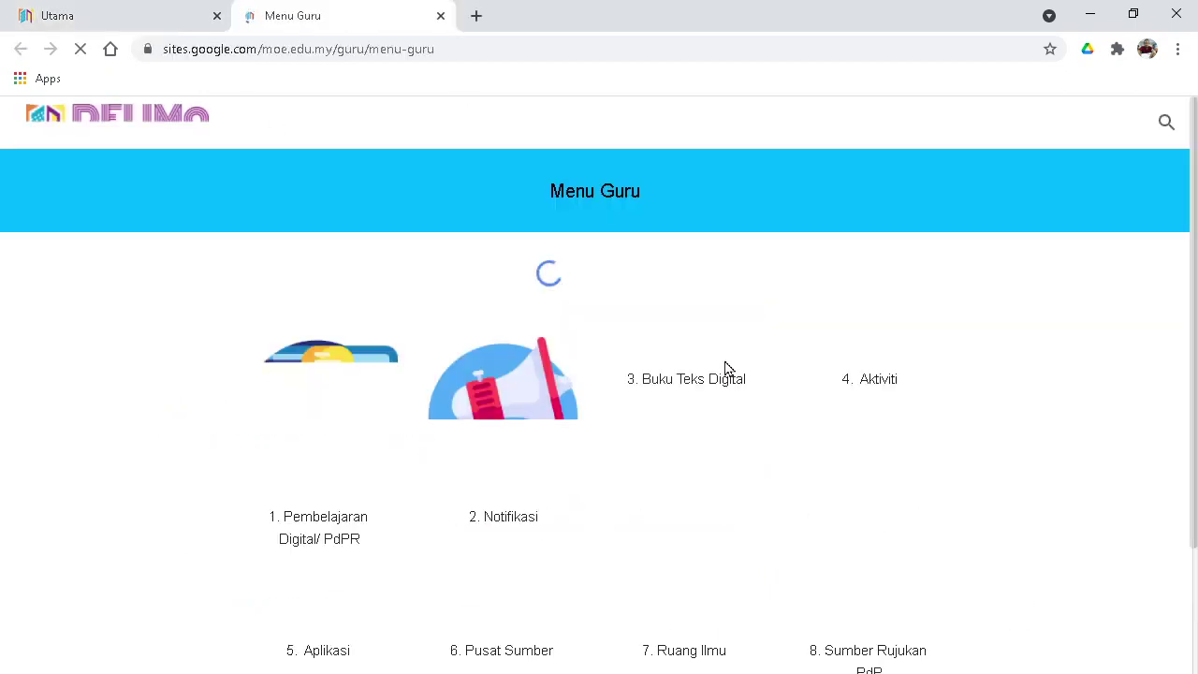
# Launch Google Classroom from the Aktiviti section of the teacher menu
pyautogui.scroll(-2, 727, 368)
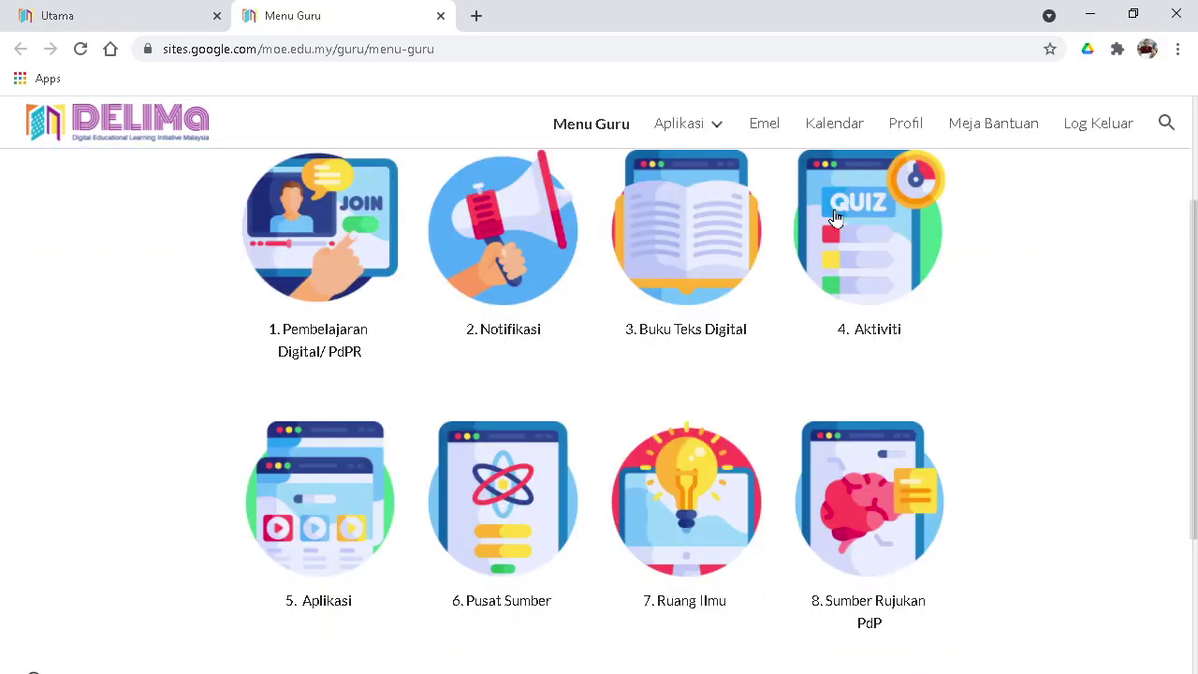
pyautogui.click(831, 223)
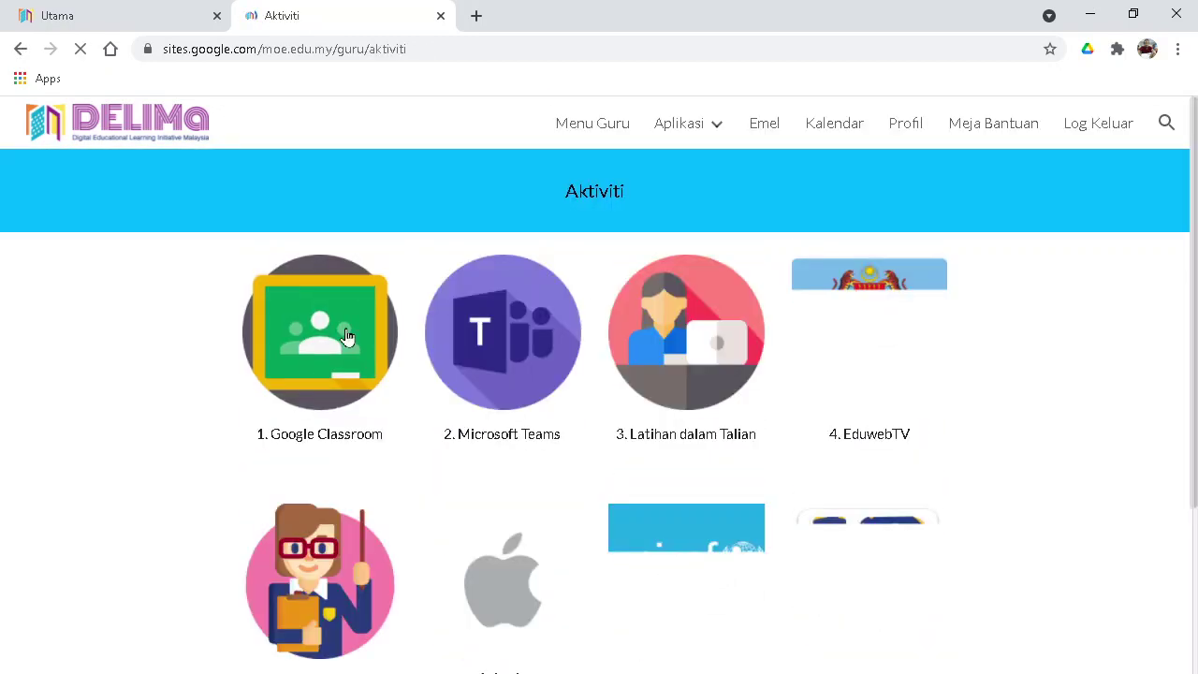
pyautogui.click(317, 316)
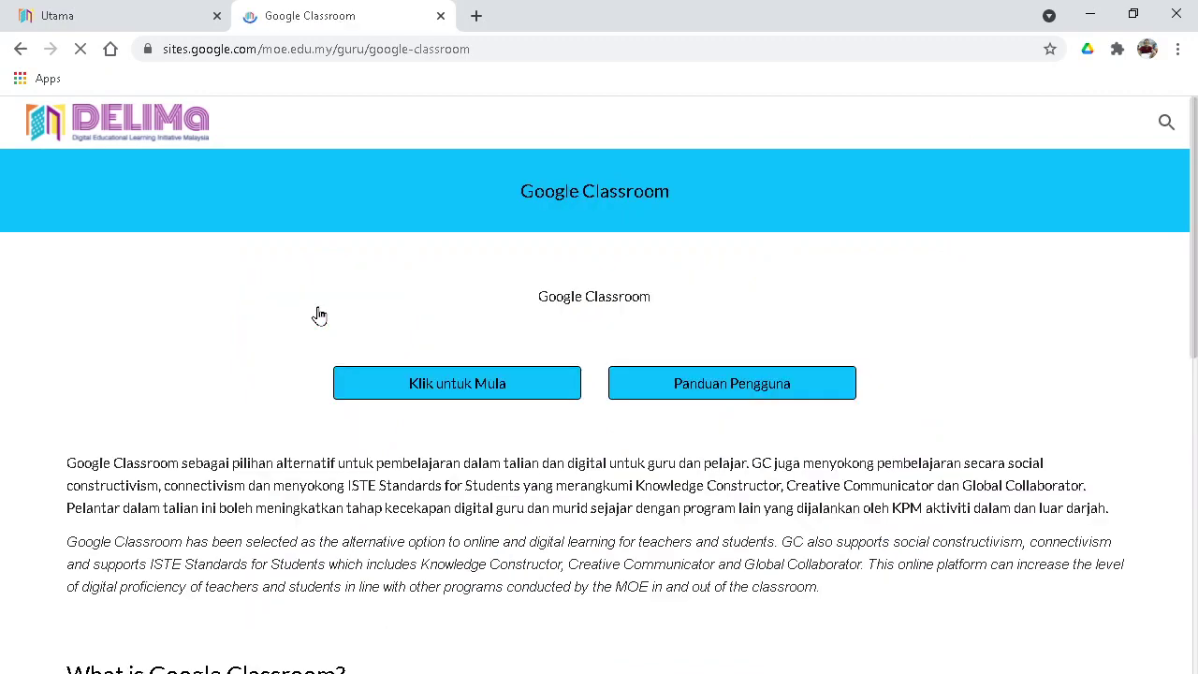
pyautogui.click(518, 504)
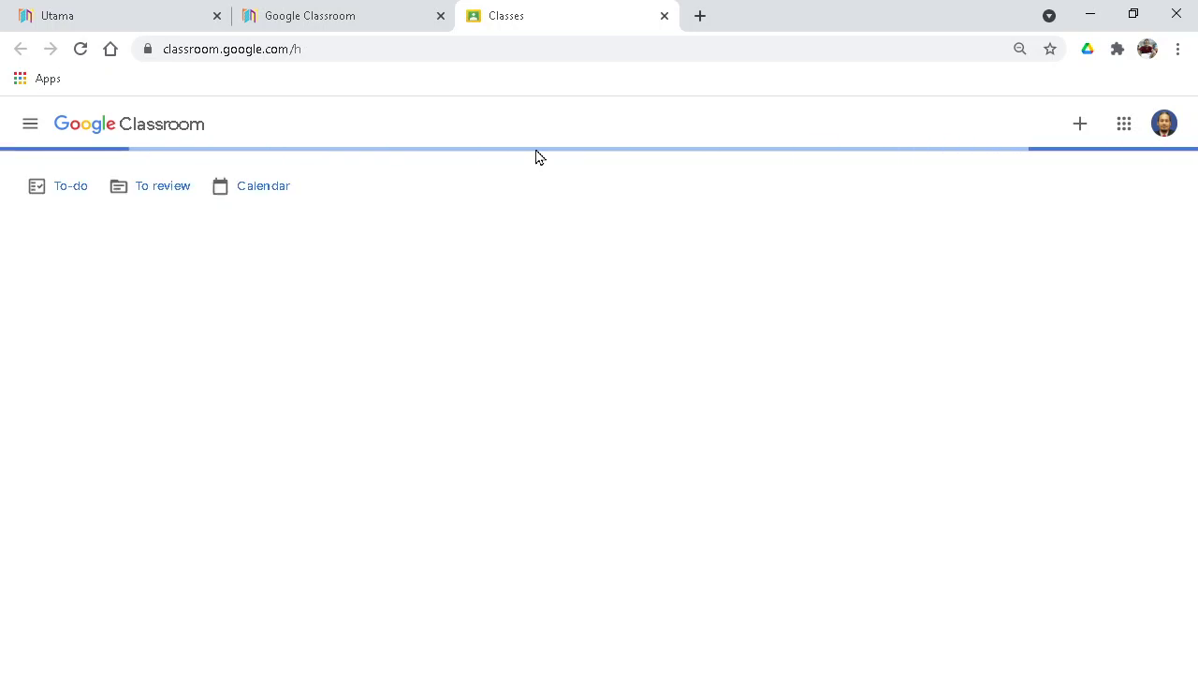
# Open Classroom from the browser's Apps page in a new tab, and close that tab again
pyautogui.click(700, 17)
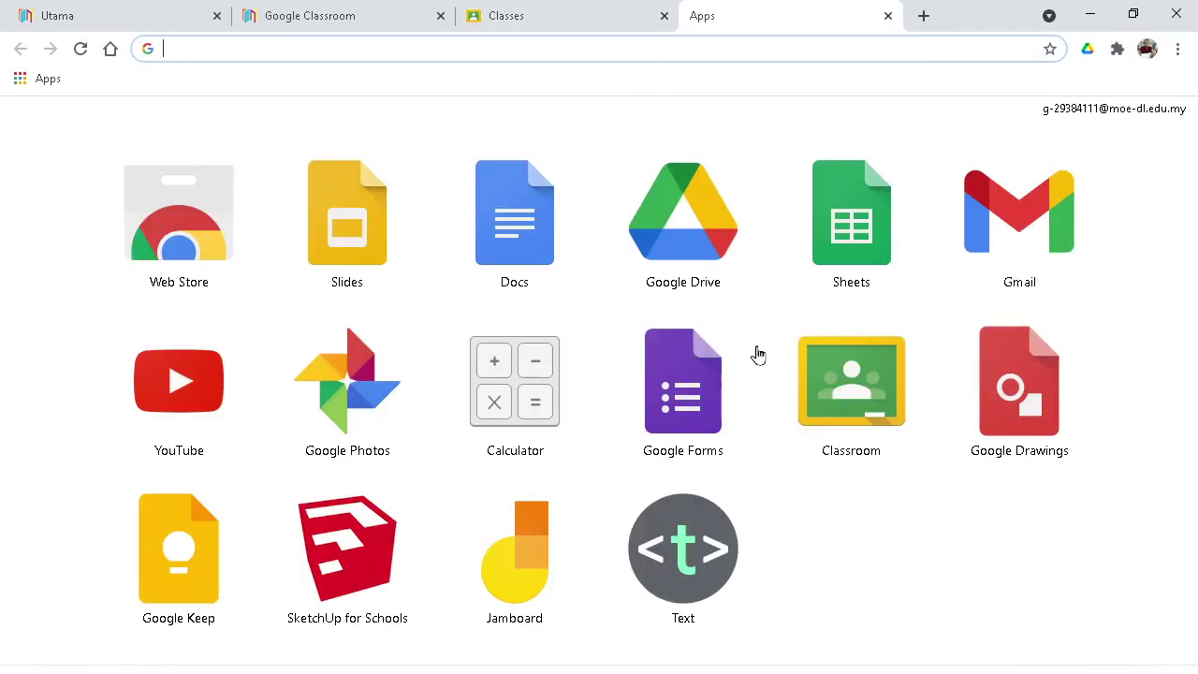
pyautogui.click(841, 389)
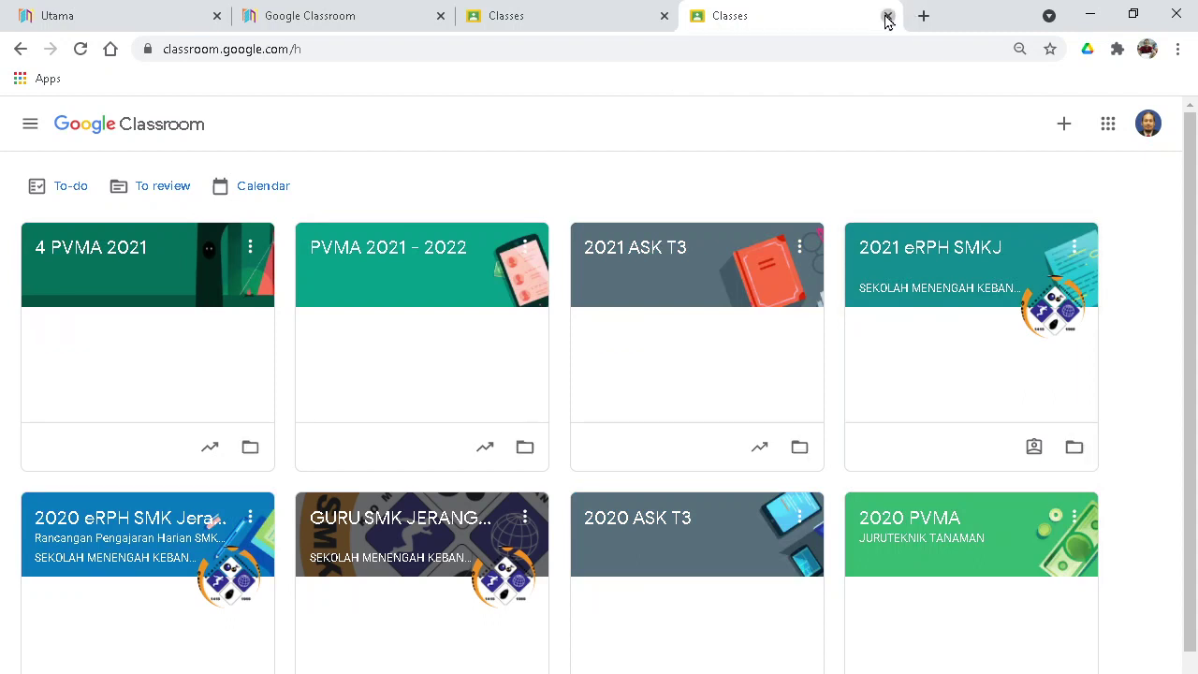
pyautogui.click(887, 17)
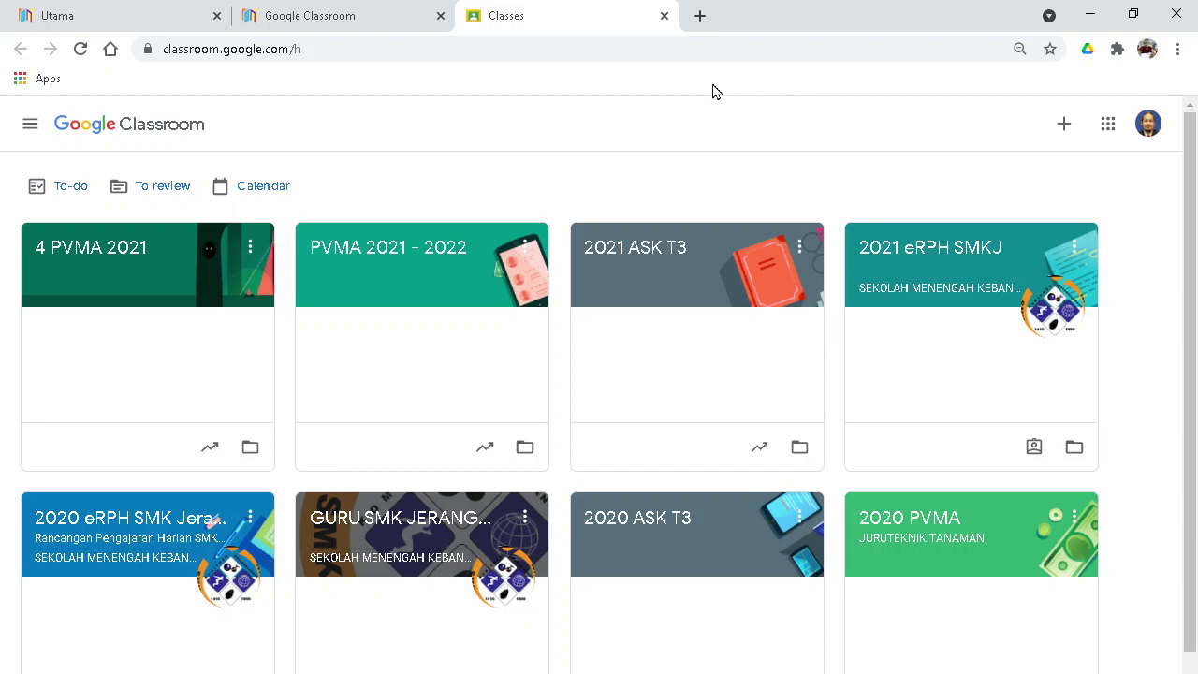
# Check which Google account is signed in to Classroom and close the account details
pyautogui.click(1150, 126)
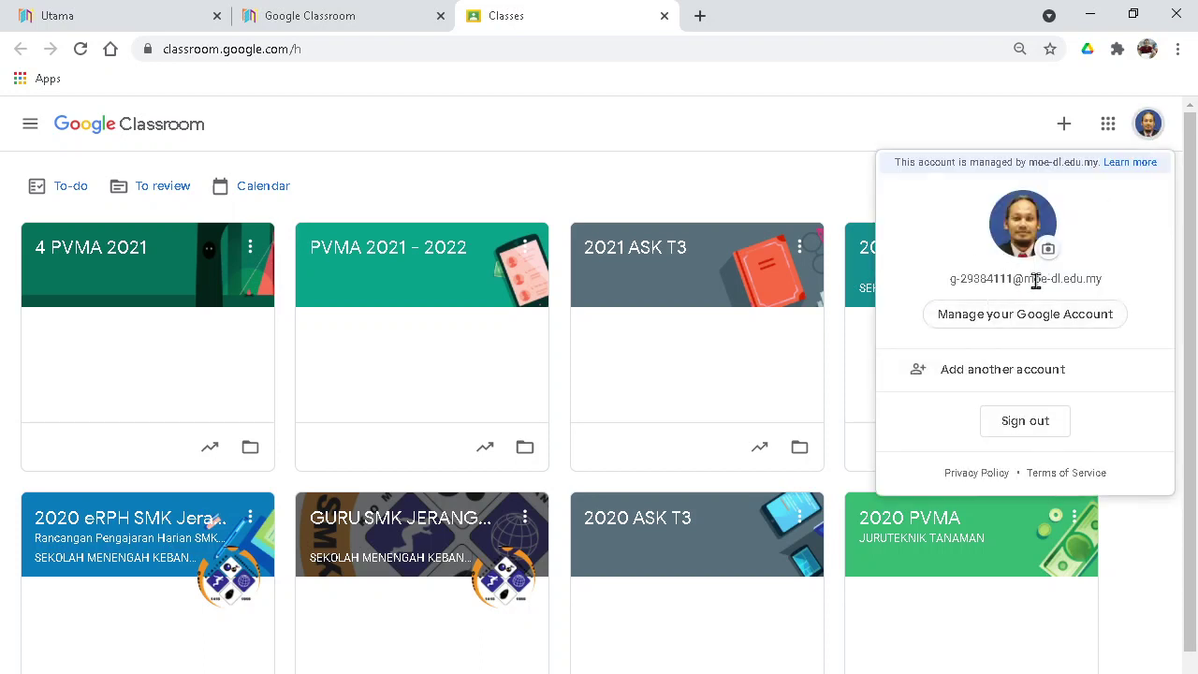
pyautogui.click(759, 142)
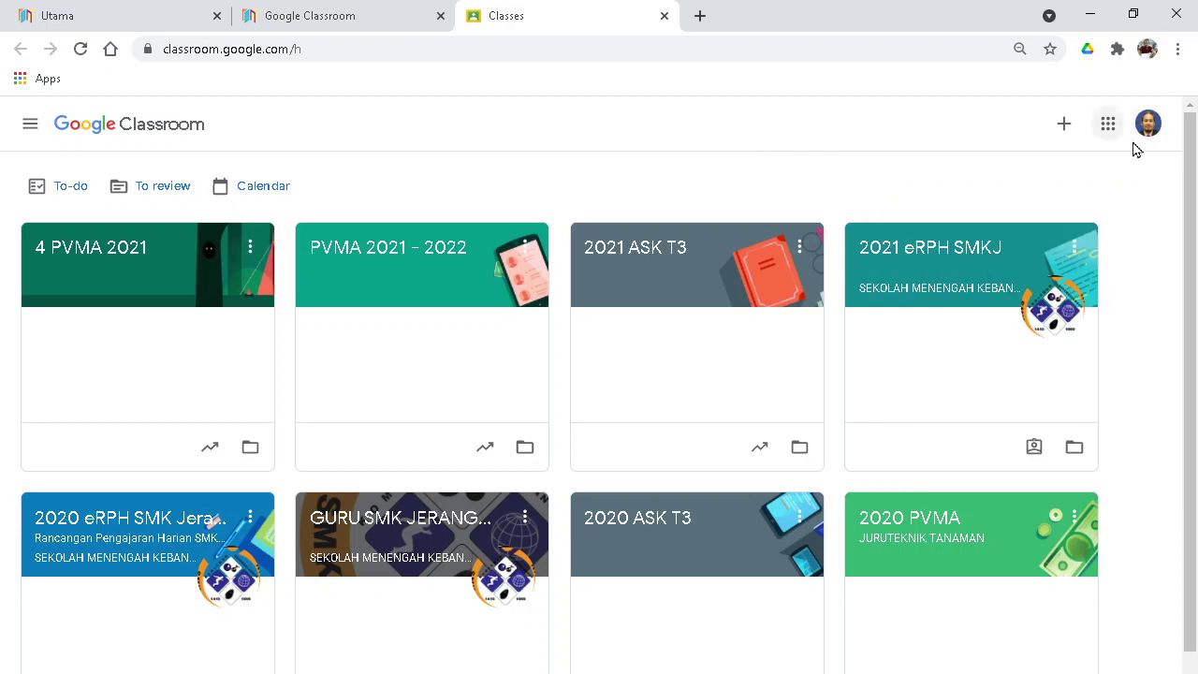
pyautogui.click(1148, 123)
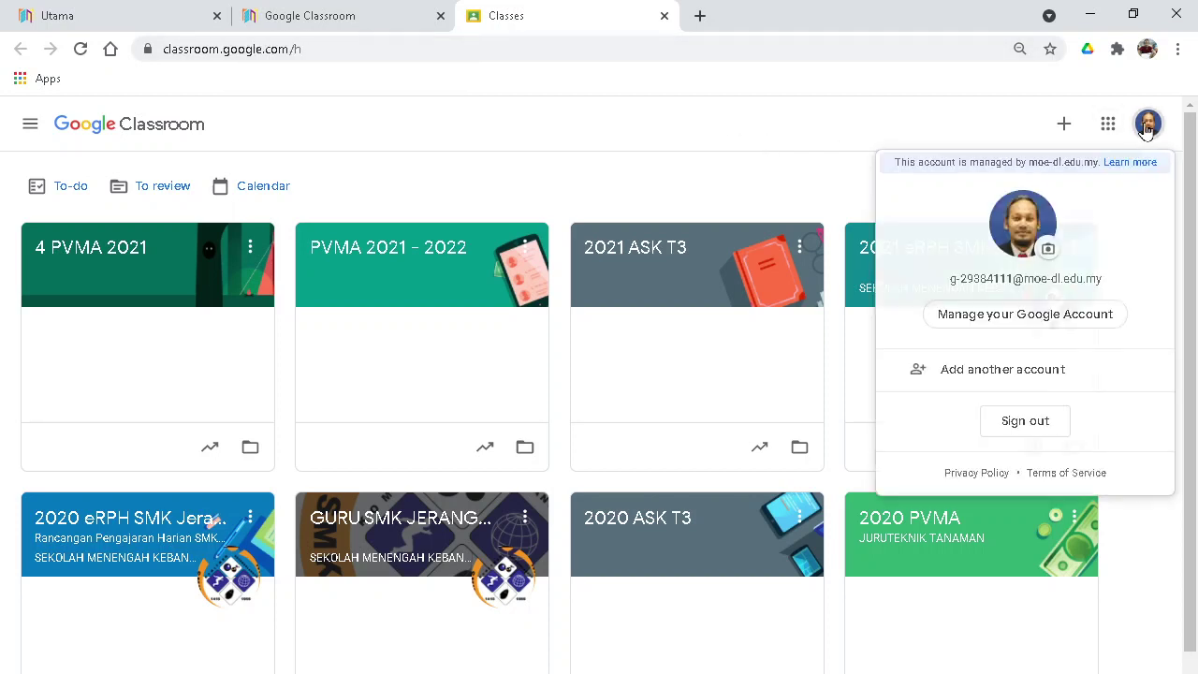
pyautogui.click(964, 126)
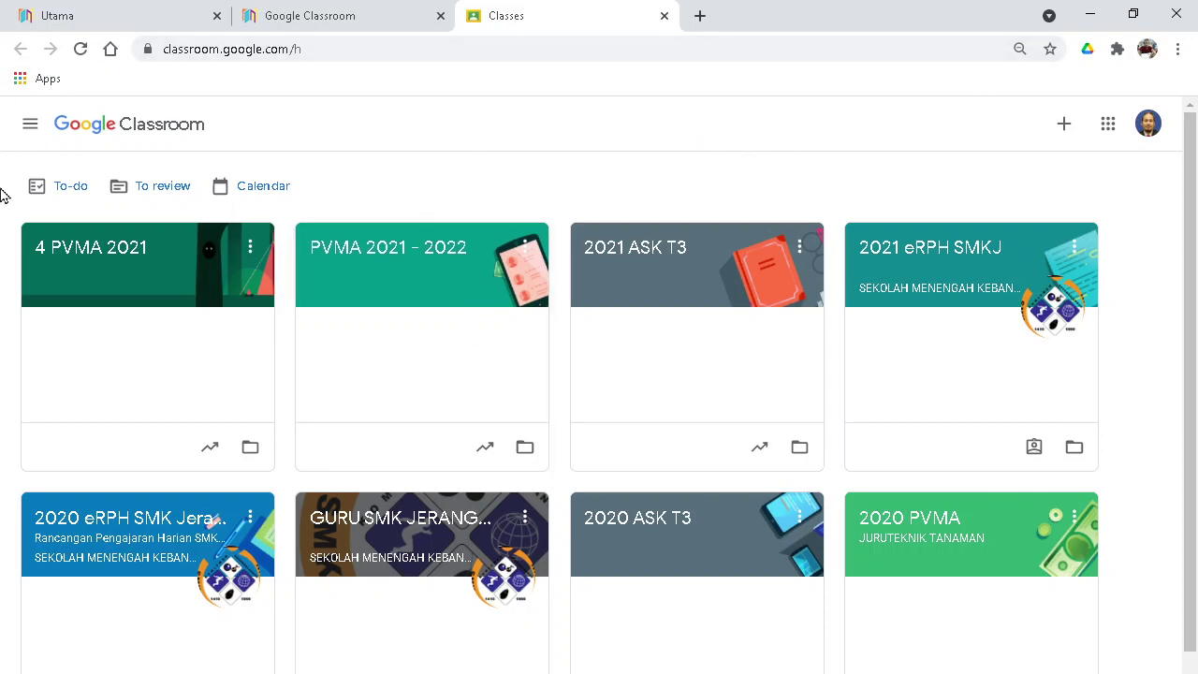
# Examine the Classroom navigation menu, including its Teaching, Enrolled and Archived classes sections, and close it
pyautogui.scroll(-1, 935, 210)
pyautogui.scroll(1, 948, 227)
pyautogui.click(32, 125)
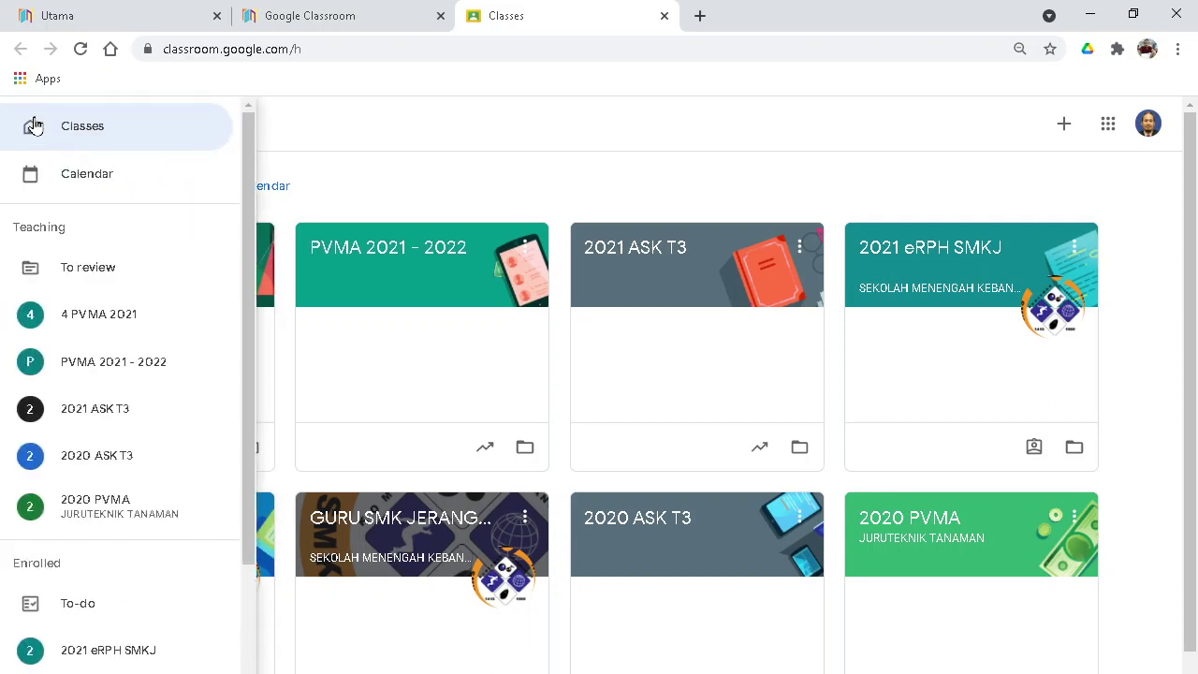
pyautogui.click(71, 124)
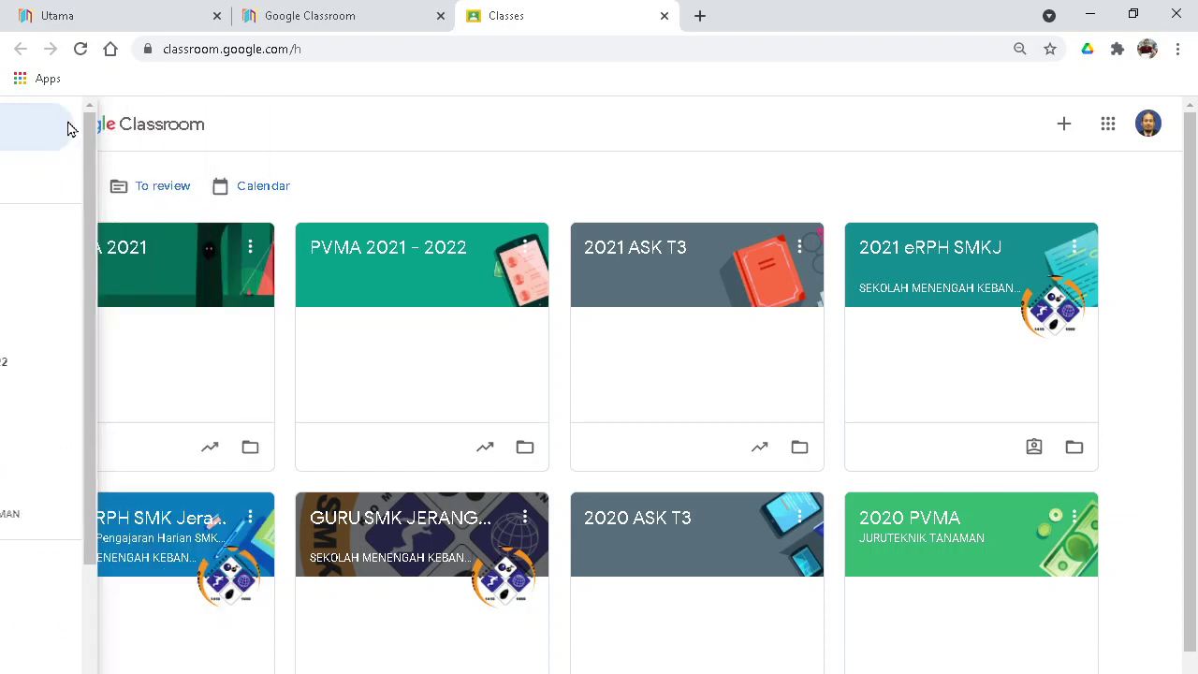
pyautogui.click(32, 125)
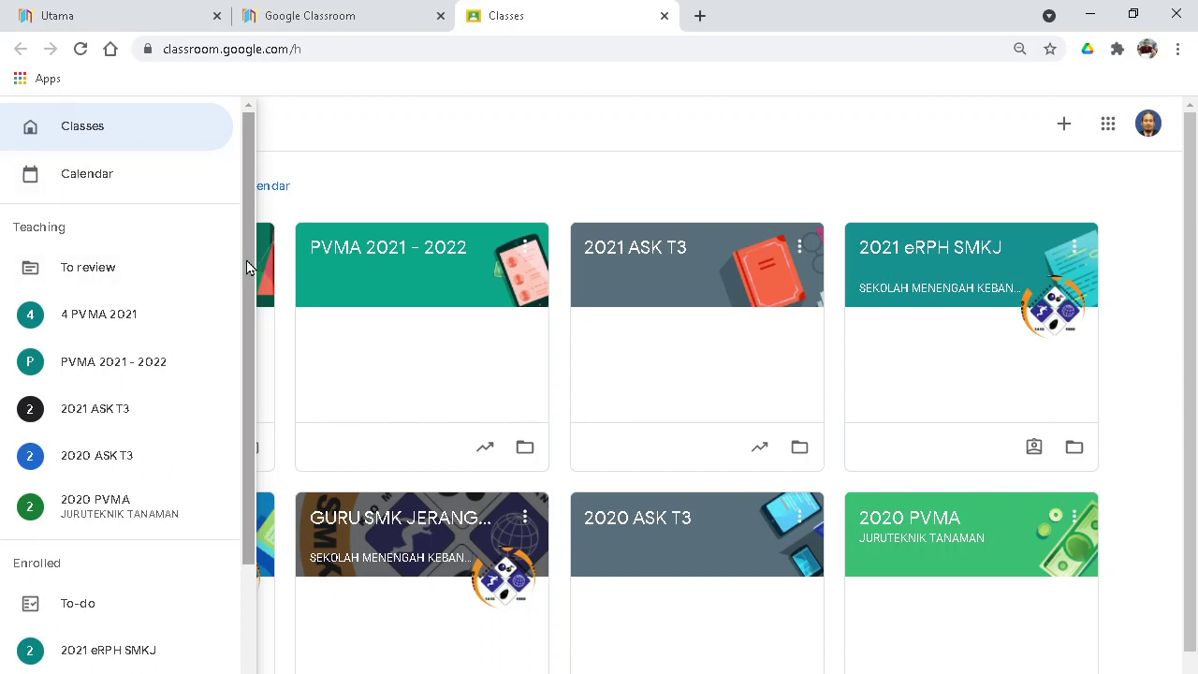
pyautogui.moveTo(248, 268)
pyautogui.mouseDown()
pyautogui.moveTo(256, 265)
pyautogui.moveTo(264, 421)
pyautogui.moveTo(253, 221)
pyautogui.moveTo(241, 438)
pyautogui.moveTo(246, 264)
pyautogui.mouseUp()
pyautogui.moveTo(248, 270); pyautogui.dragTo(245, 475)
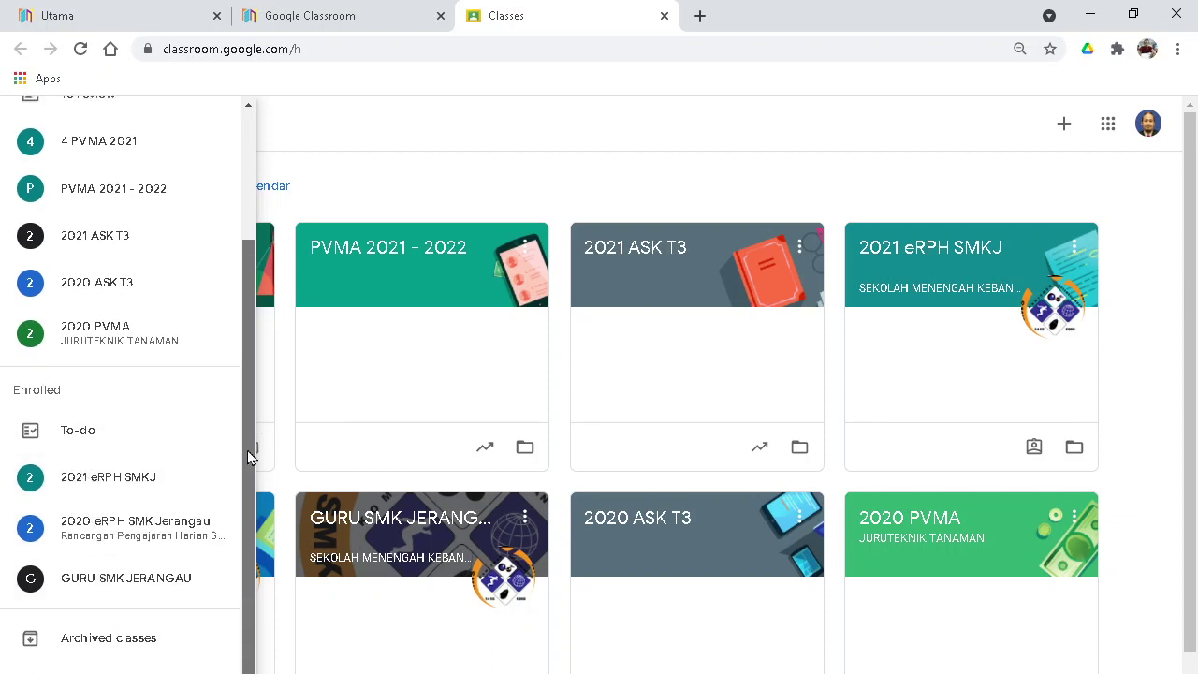
pyautogui.moveTo(249, 455); pyautogui.dragTo(268, 287)
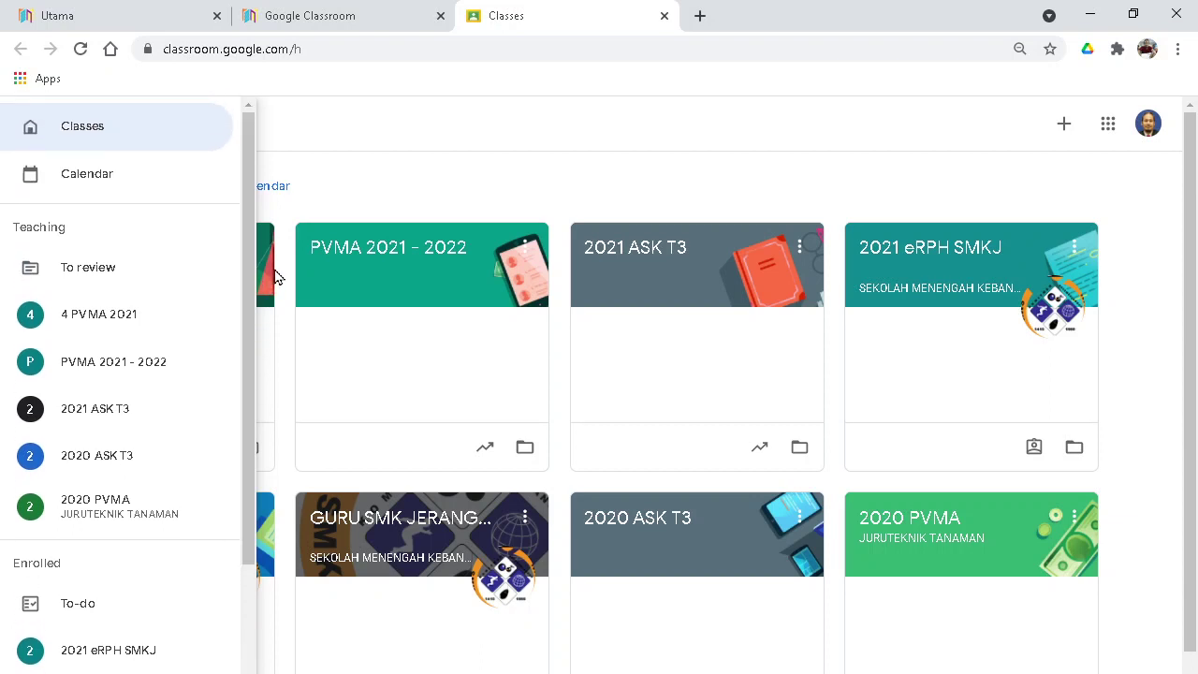
pyautogui.click(420, 193)
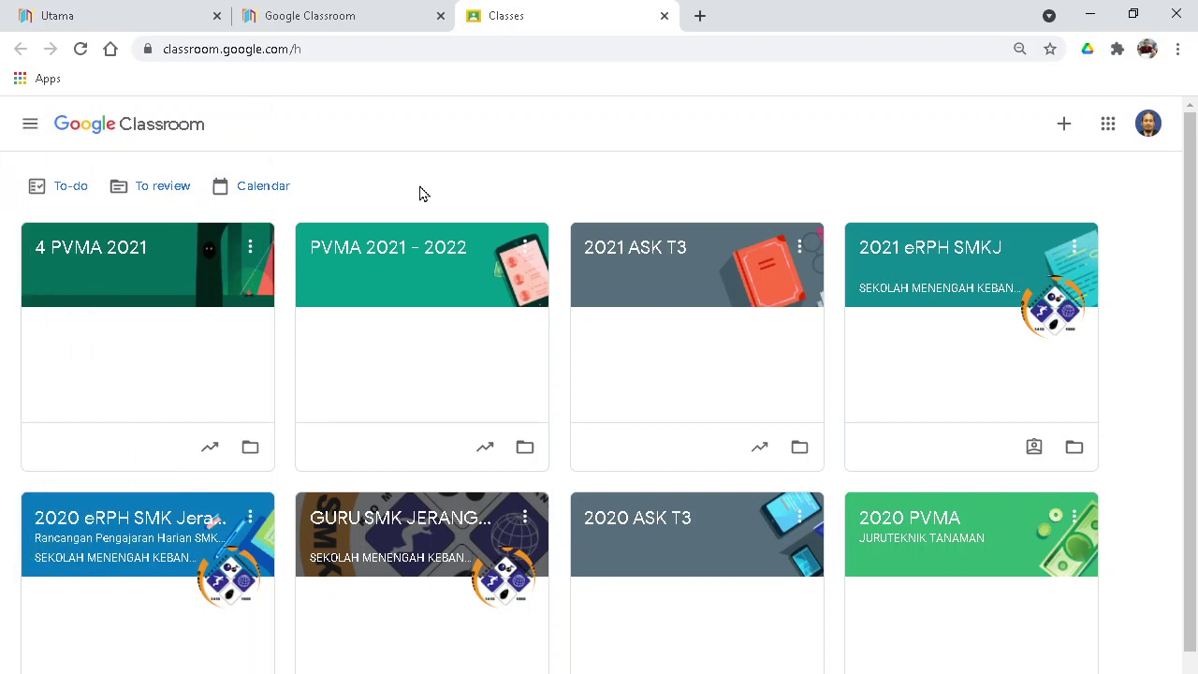
# Open the taught class 4 PVMA 2021, view its Classwork, People and Grades pages, and return to its Stream
pyautogui.click(20, 123)
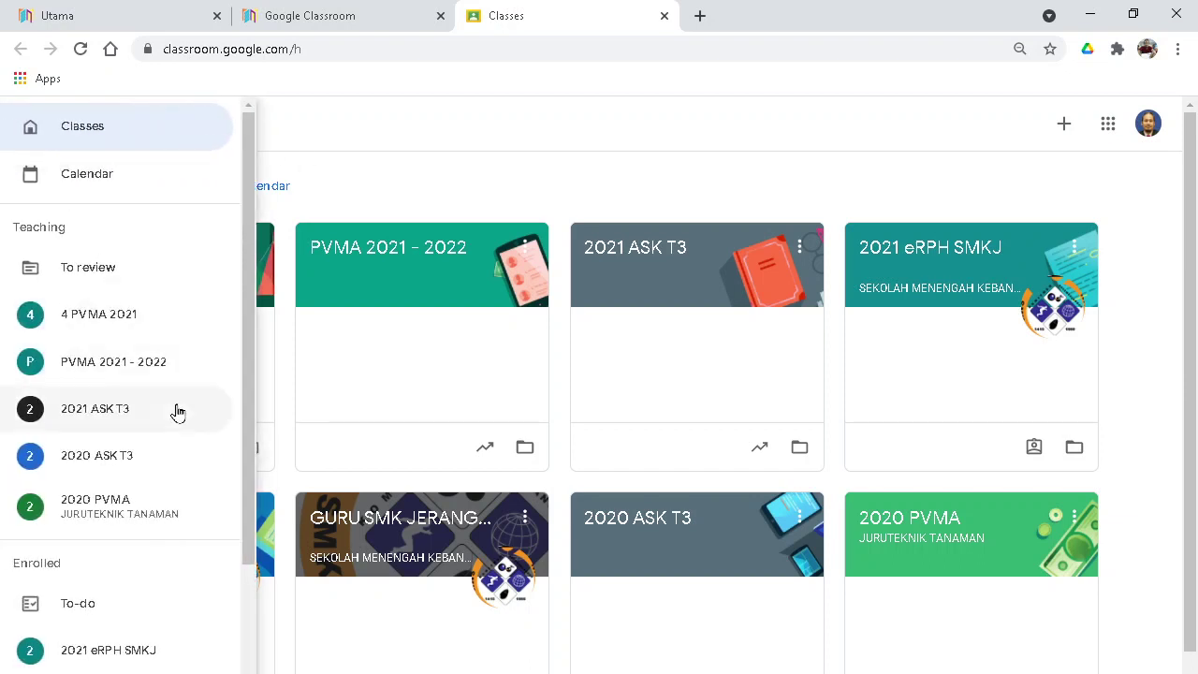
pyautogui.click(122, 318)
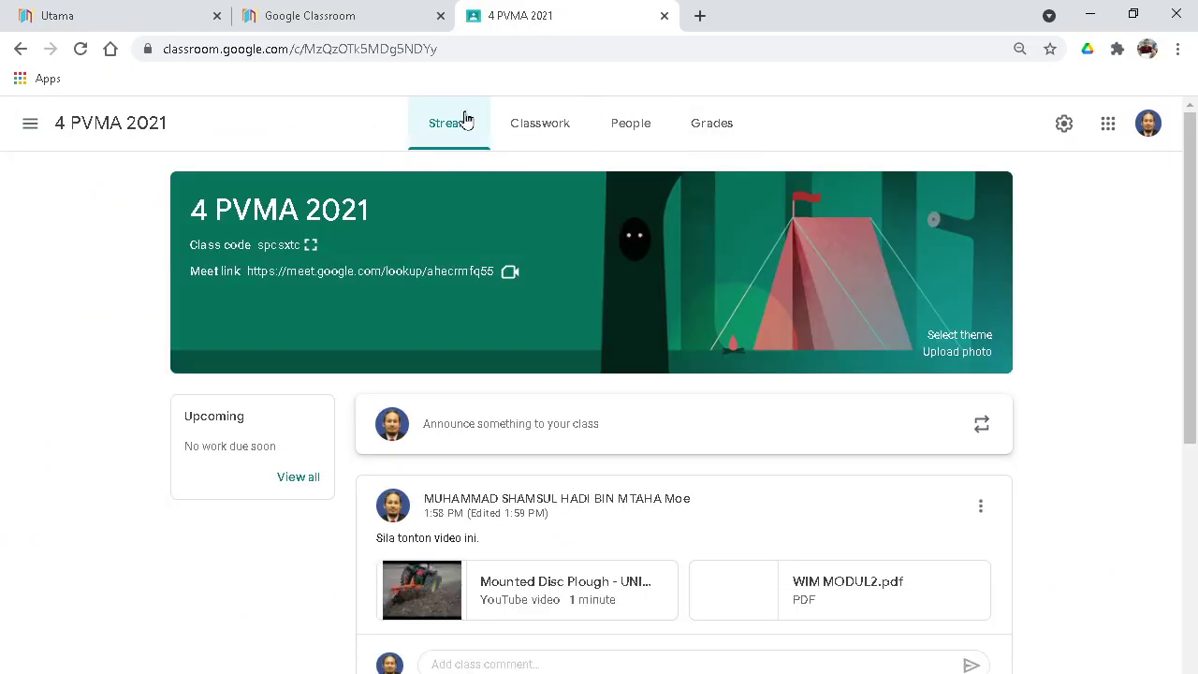
pyautogui.click(543, 126)
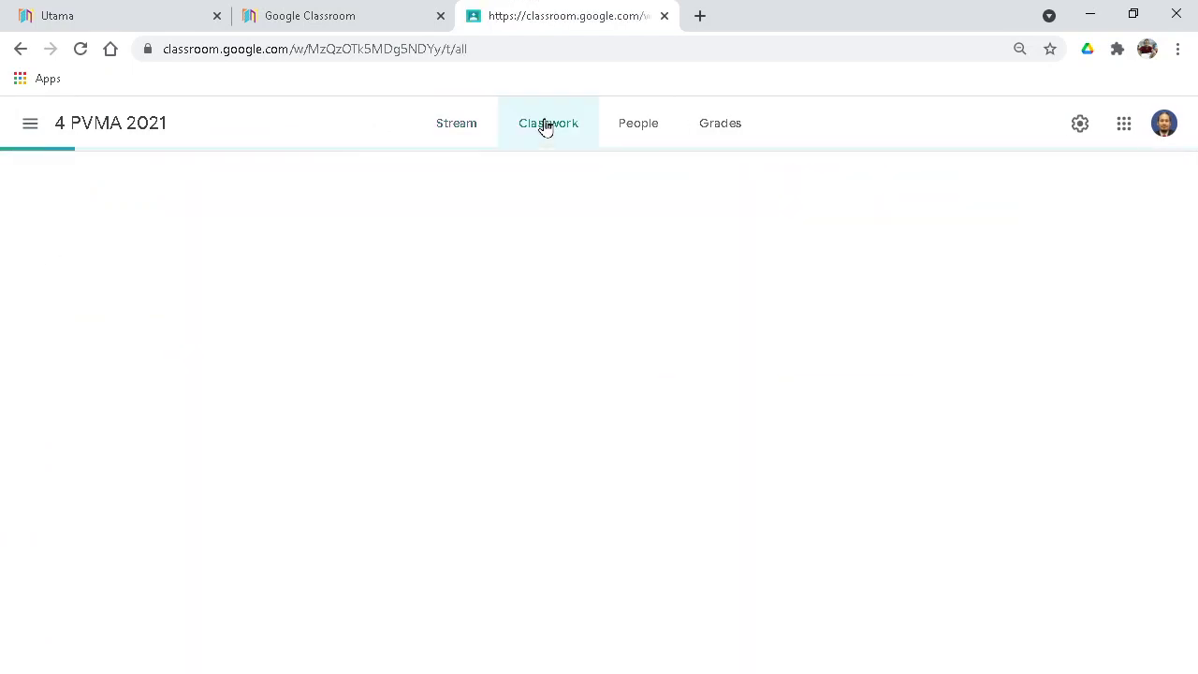
pyautogui.click(623, 123)
pyautogui.click(742, 130)
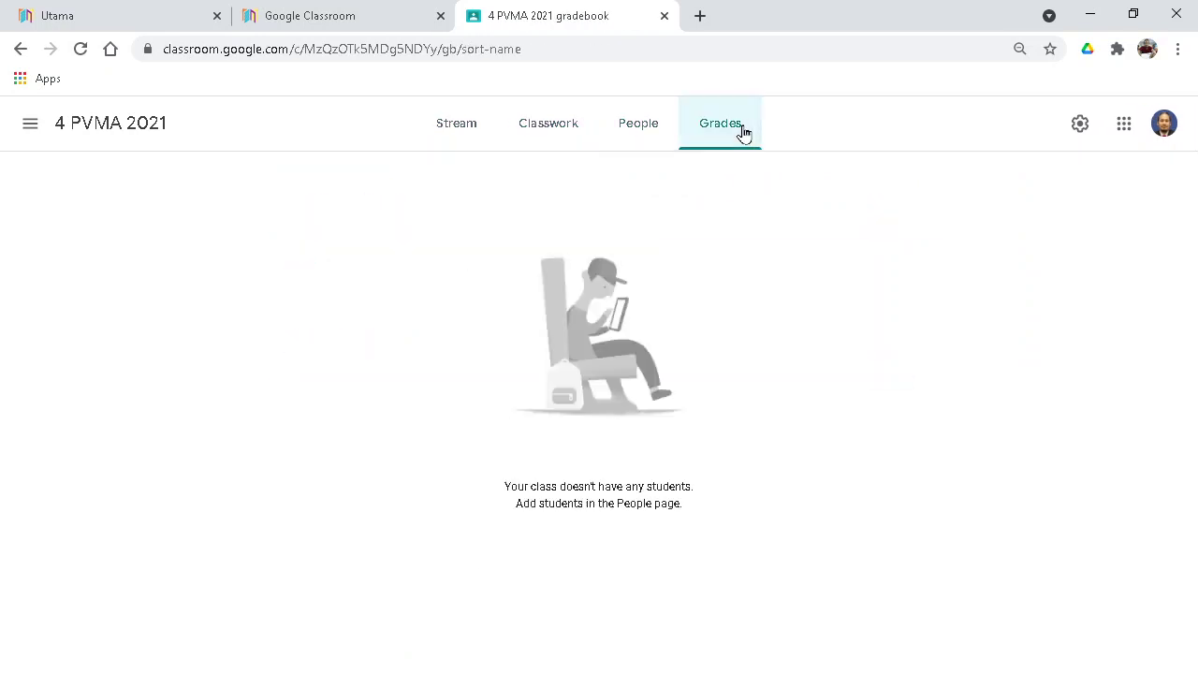
pyautogui.click(471, 130)
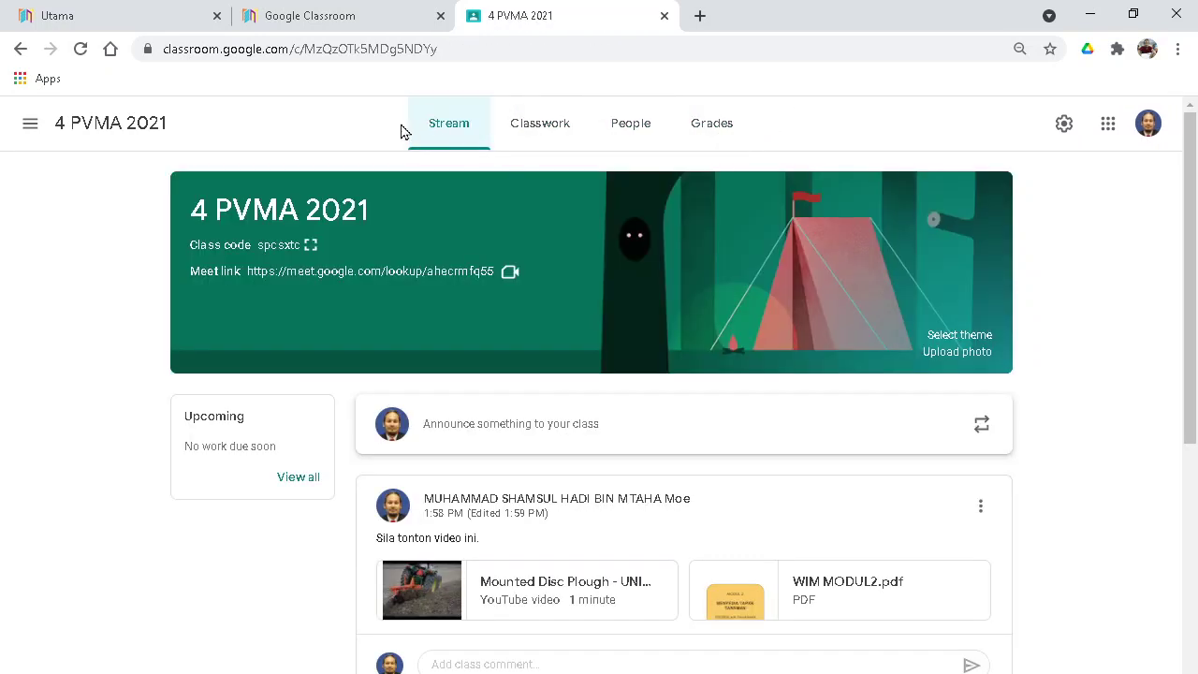
# Open the enrolled class 2021 eRPH SMKJ, view its Classwork and People pages, and return to its Stream
pyautogui.click(27, 136)
pyautogui.scroll(-2, 168, 580)
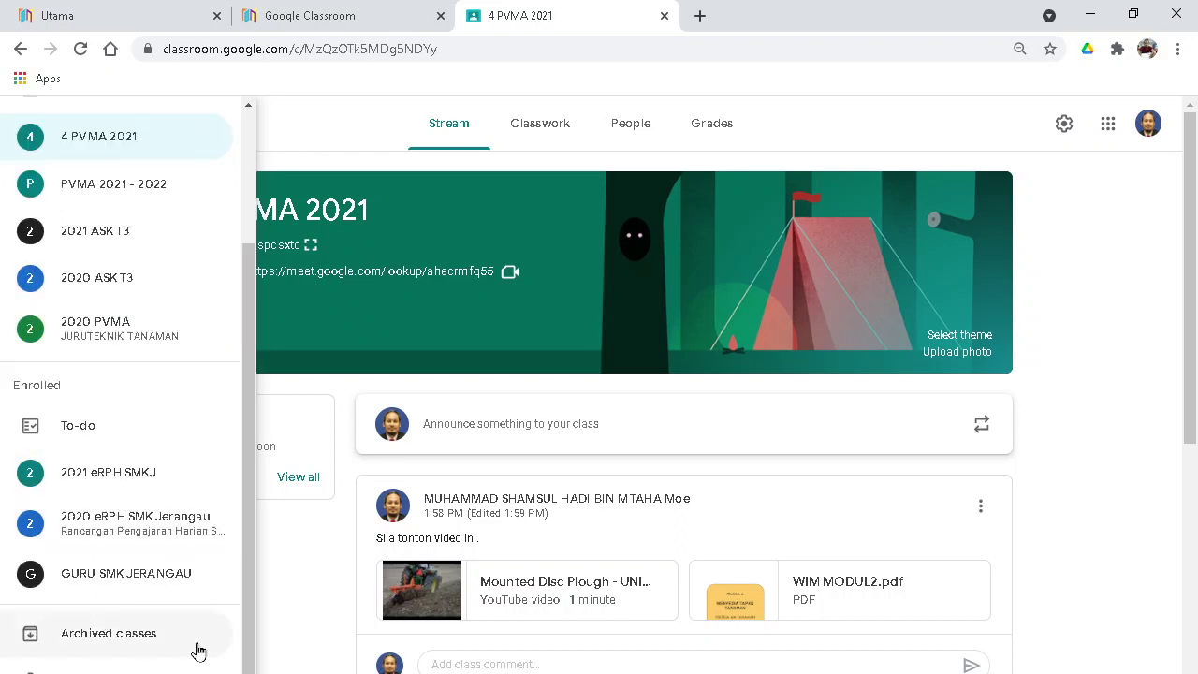
pyautogui.click(116, 468)
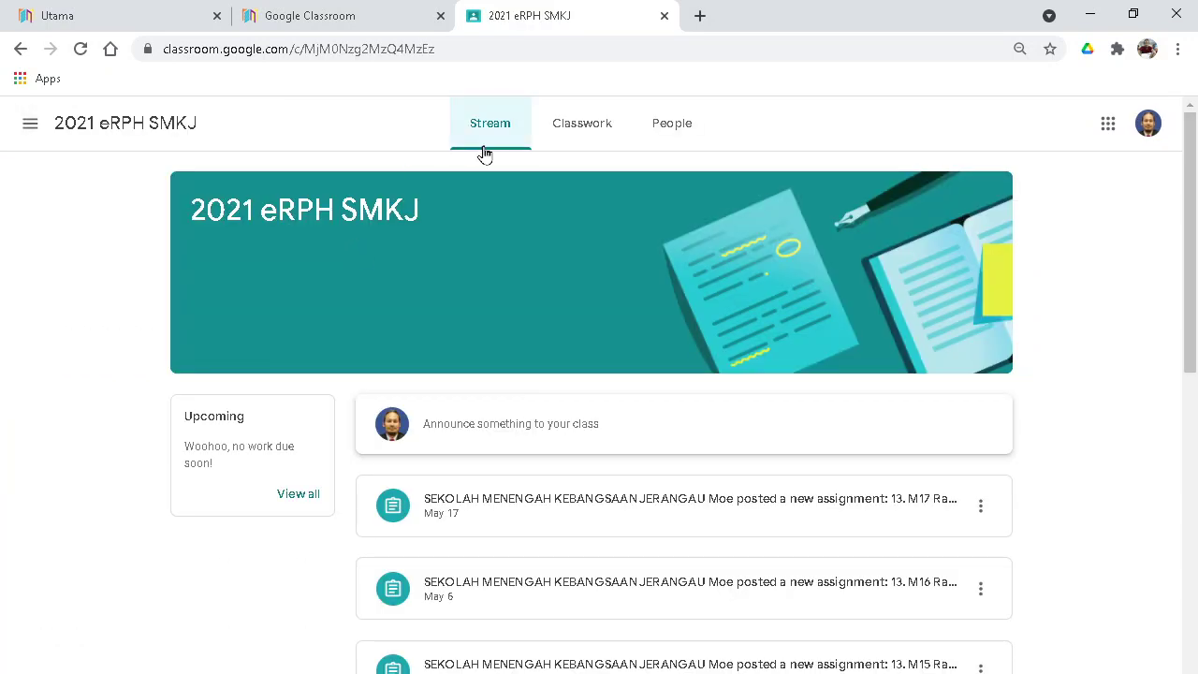
pyautogui.click(582, 125)
pyautogui.click(672, 129)
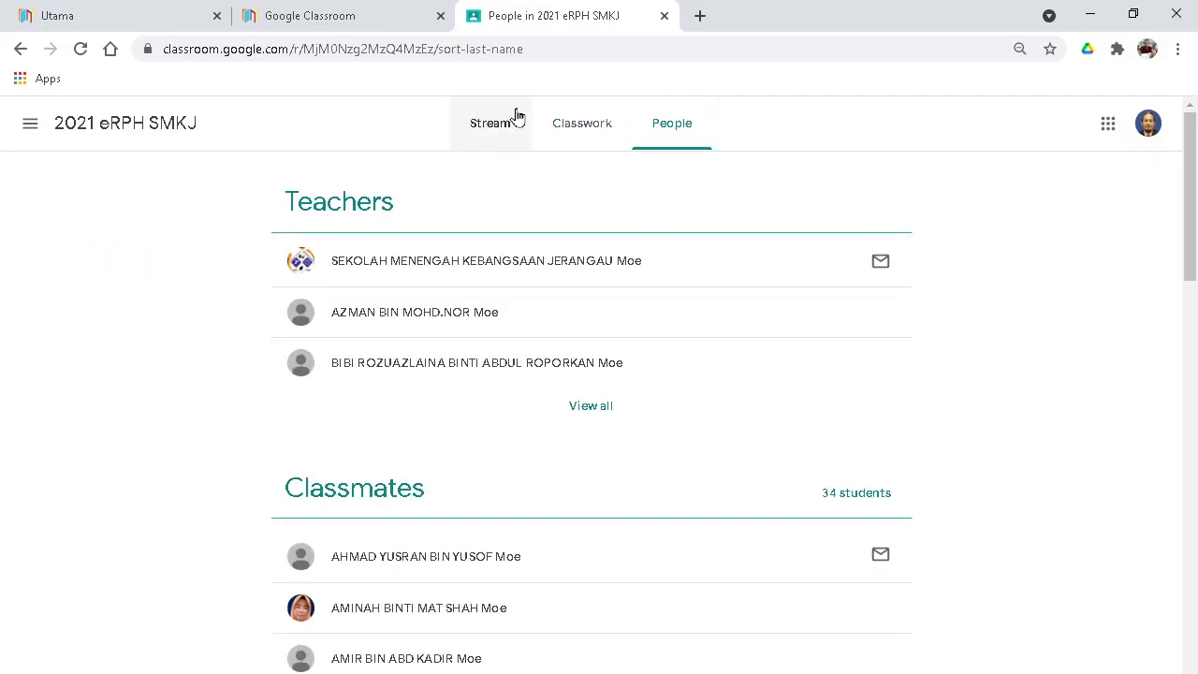
pyautogui.click(492, 128)
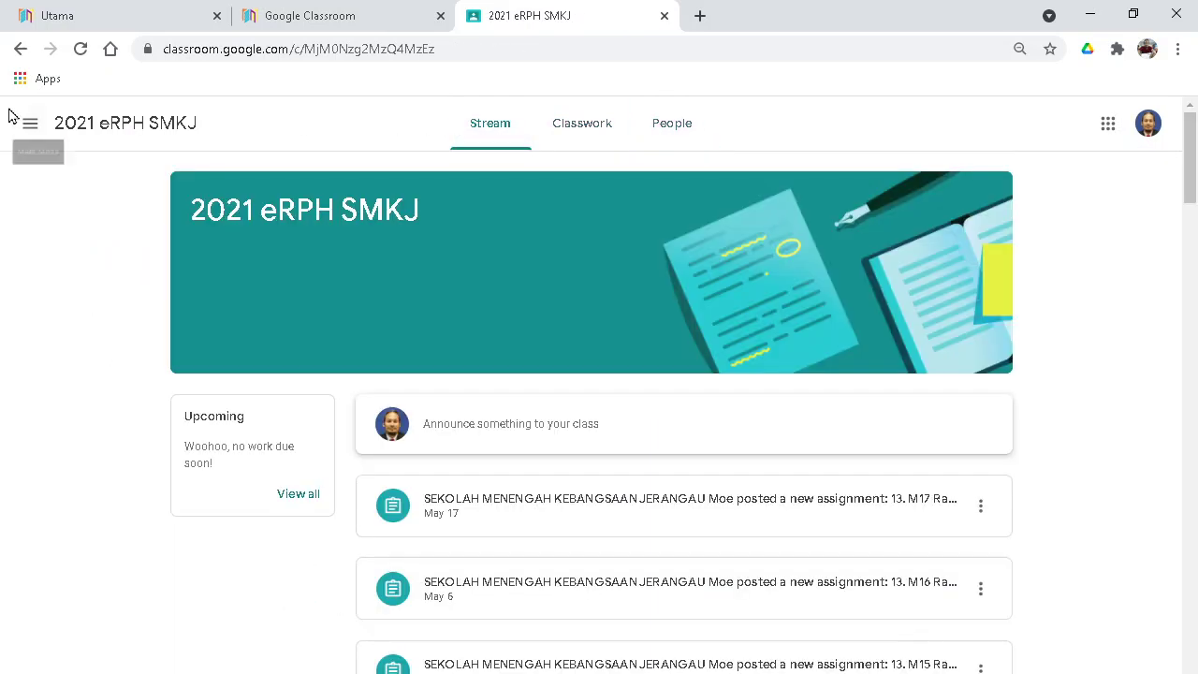
# Show the full list of teachers on the People page of 2021 eRPH SMKJ and look through the classmates
pyautogui.click(681, 127)
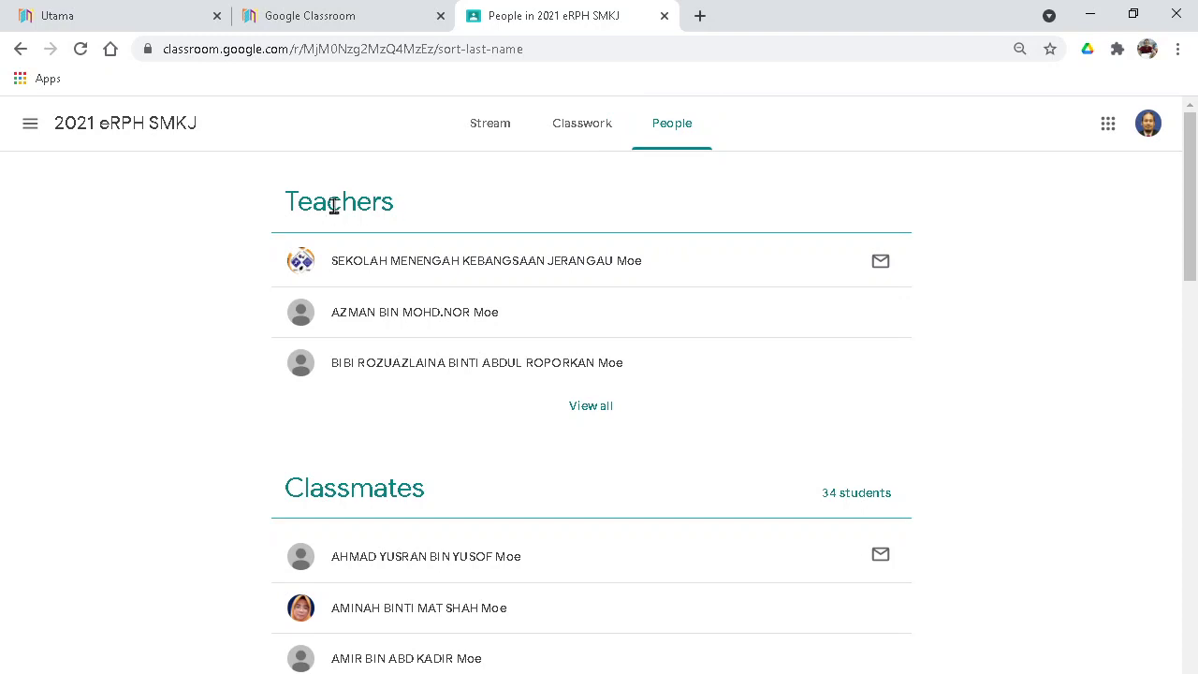
pyautogui.click(591, 408)
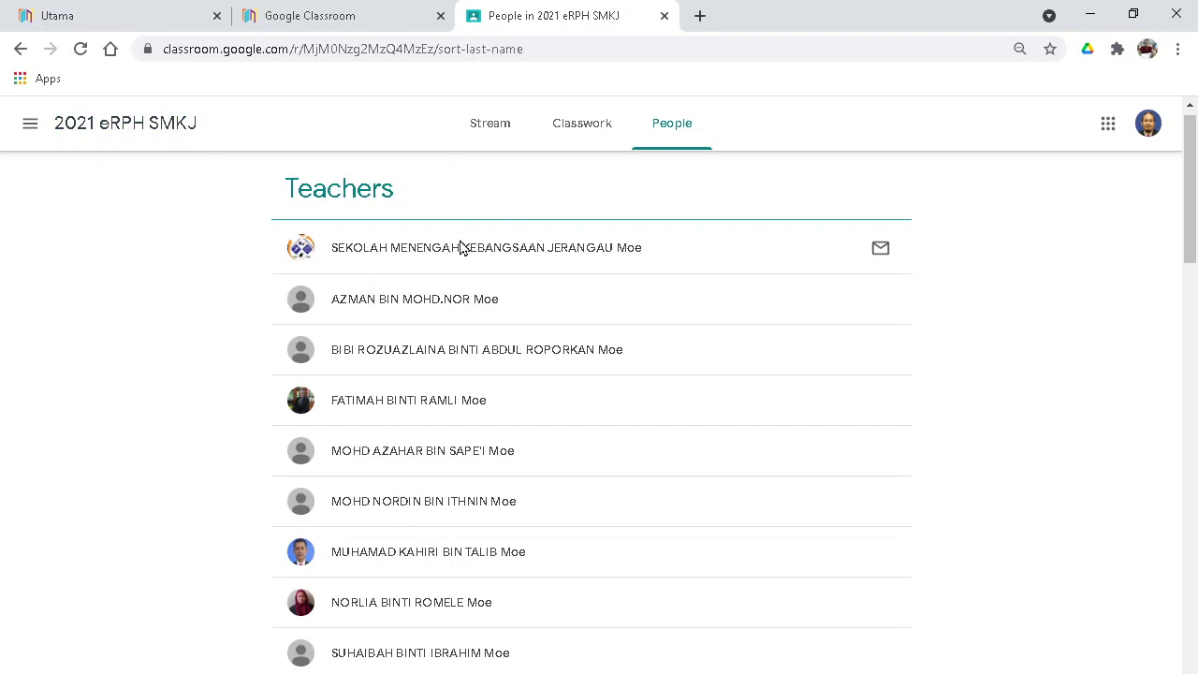
pyautogui.scroll(-2, 402, 496)
pyautogui.scroll(-4, 426, 484)
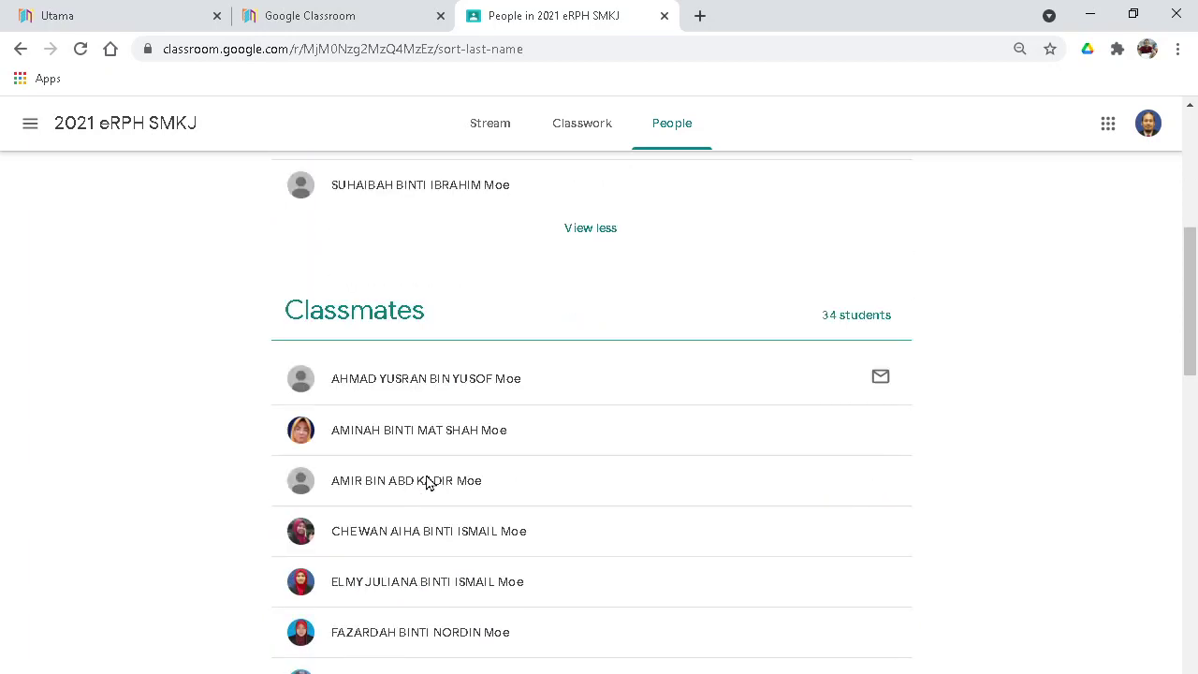
pyautogui.scroll(-12, 433, 278)
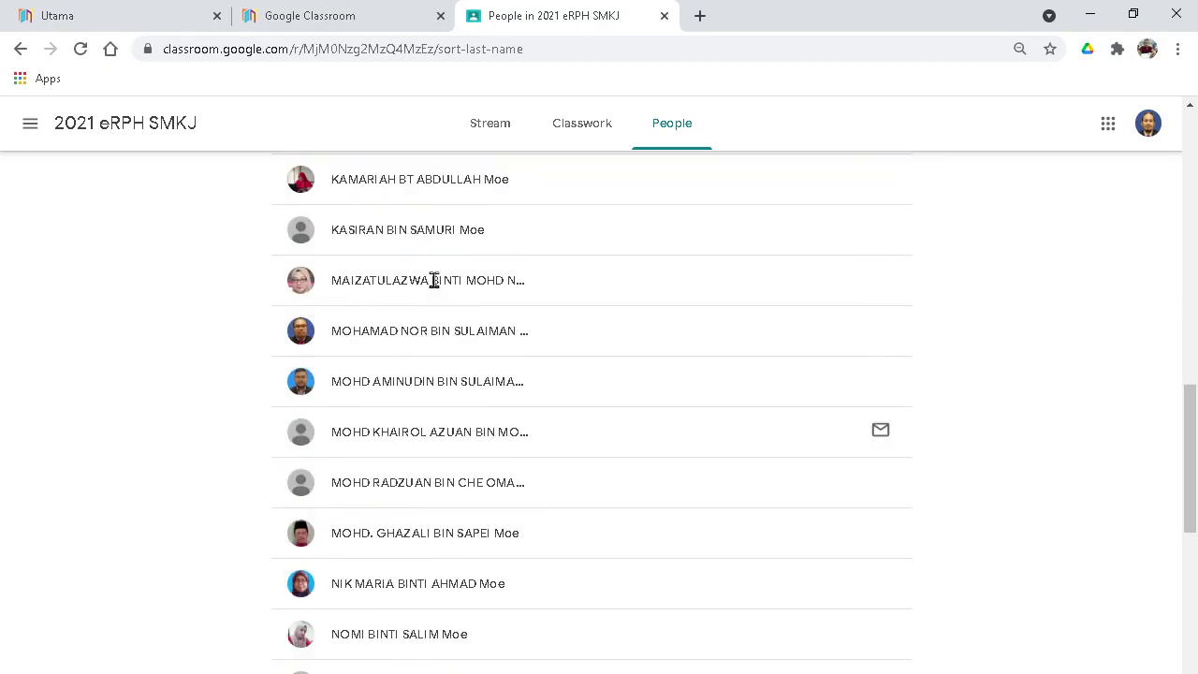
pyautogui.scroll(15, 471, 520)
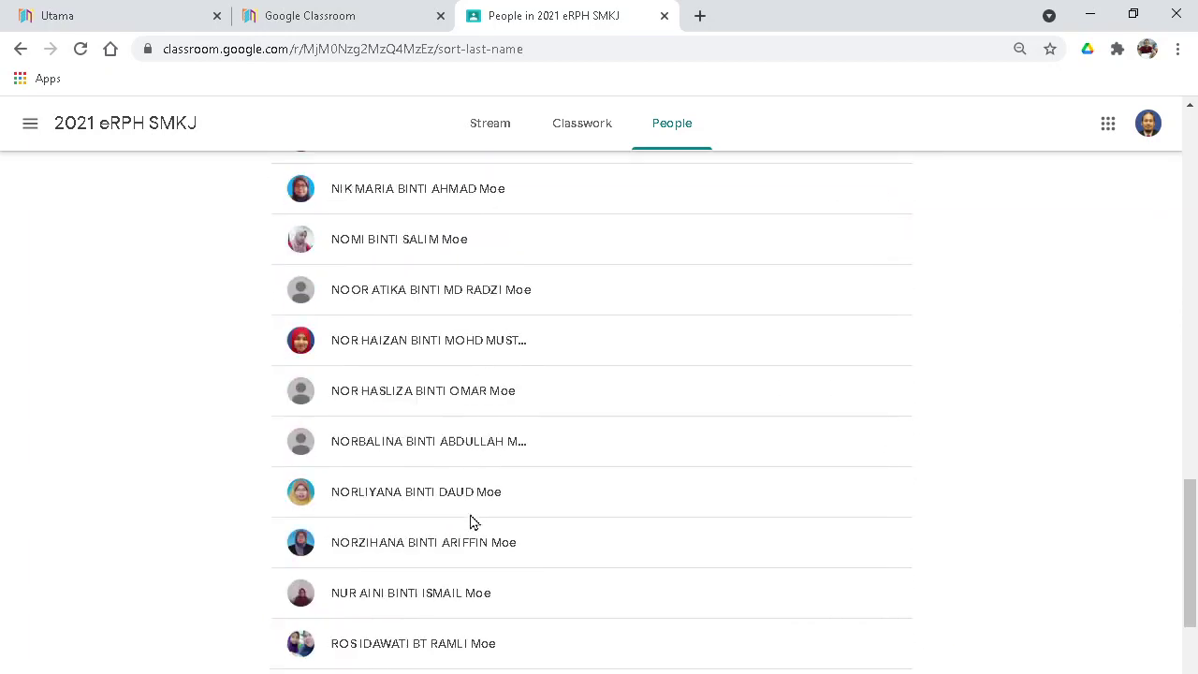
pyautogui.scroll(-12, 414, 274)
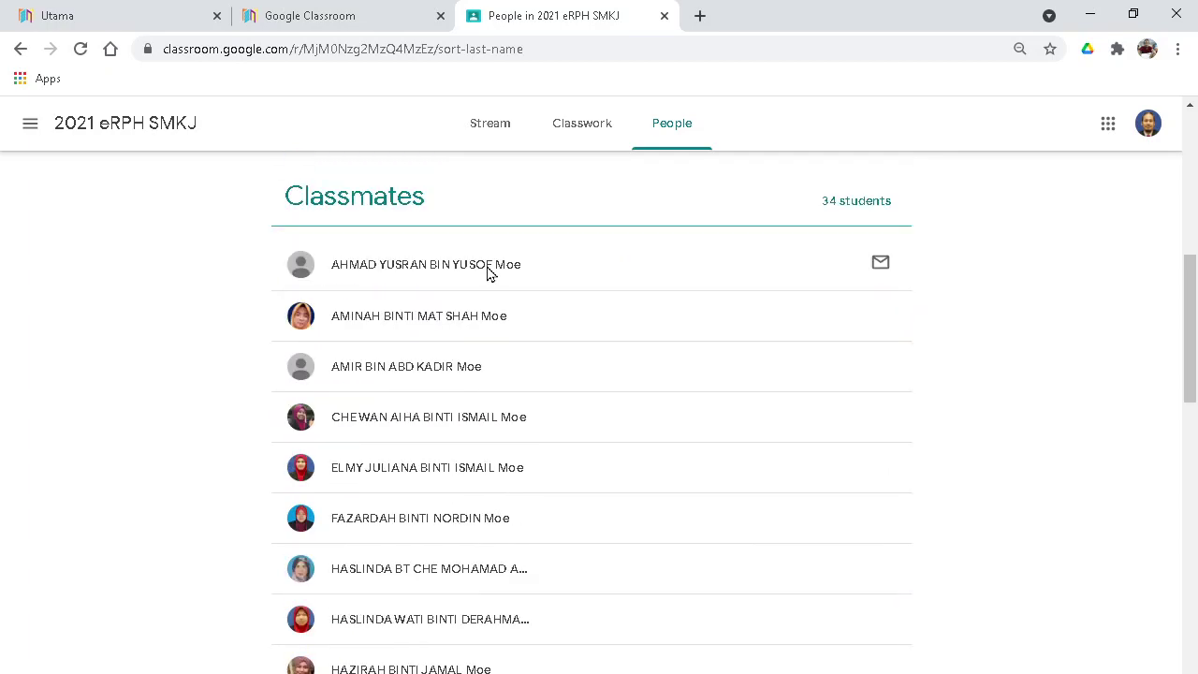
# Switch to the taught class 4 PVMA 2021 and view its Grades and People pages
pyautogui.click(31, 124)
pyautogui.click(97, 314)
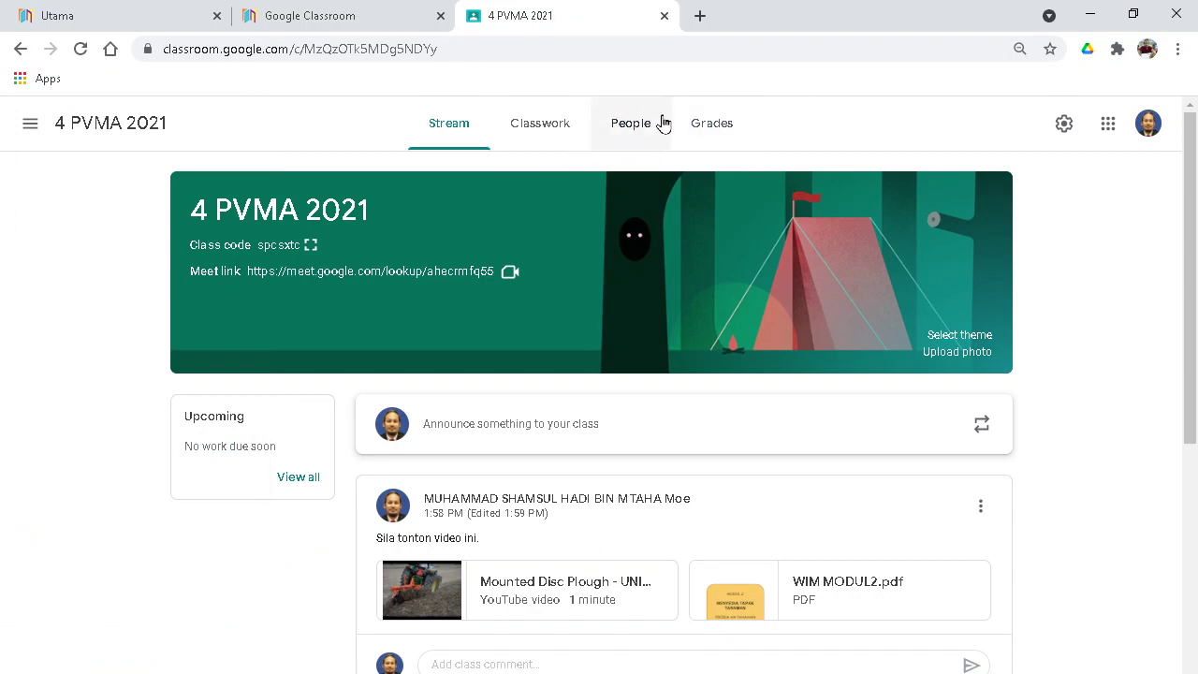
pyautogui.click(735, 128)
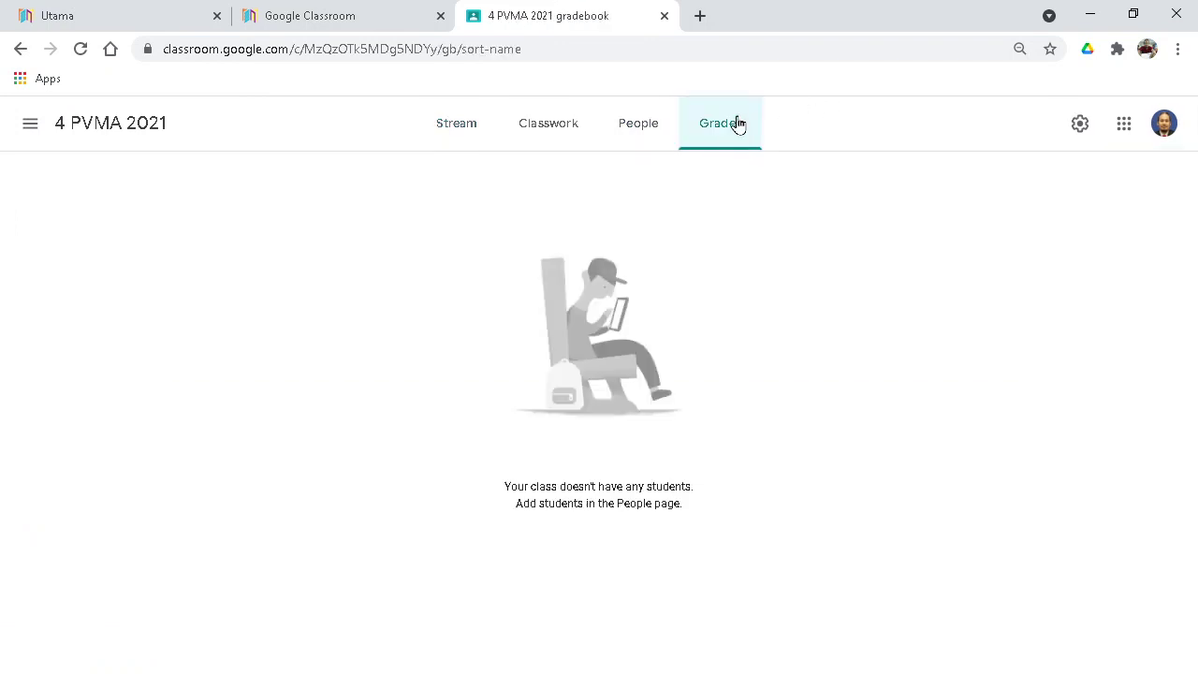
pyautogui.click(610, 131)
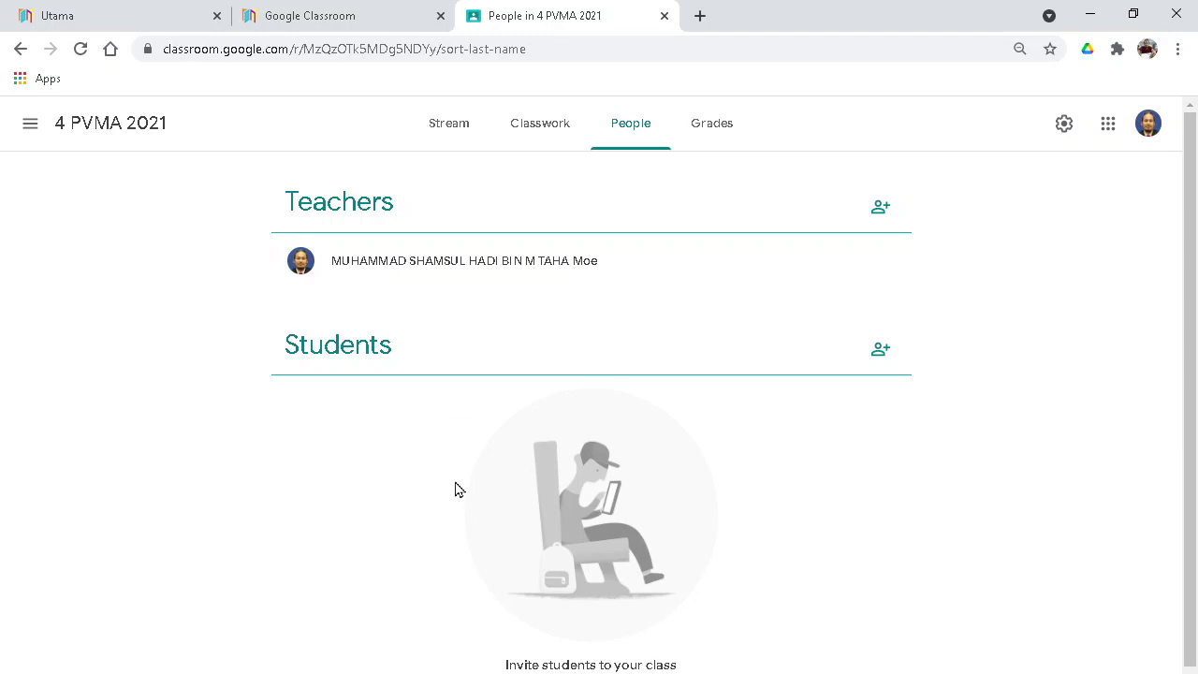
# Open the taught class 2021 ASK T3 and look through the student list on its People page
pyautogui.click(28, 131)
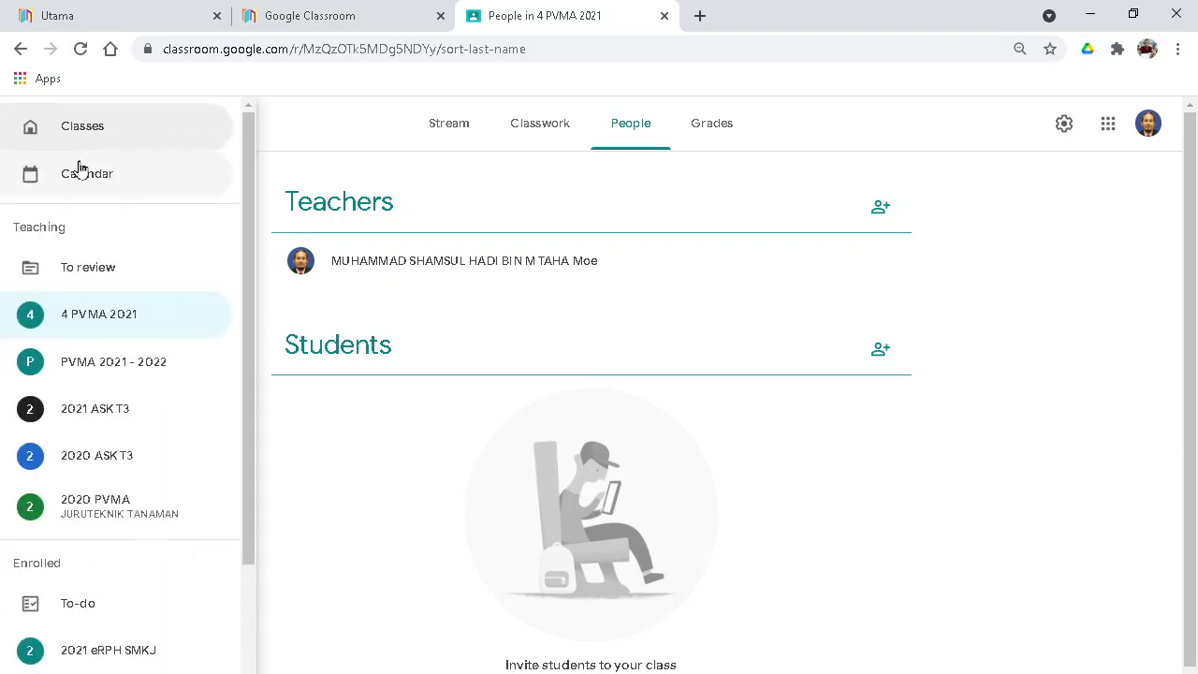
pyautogui.click(134, 414)
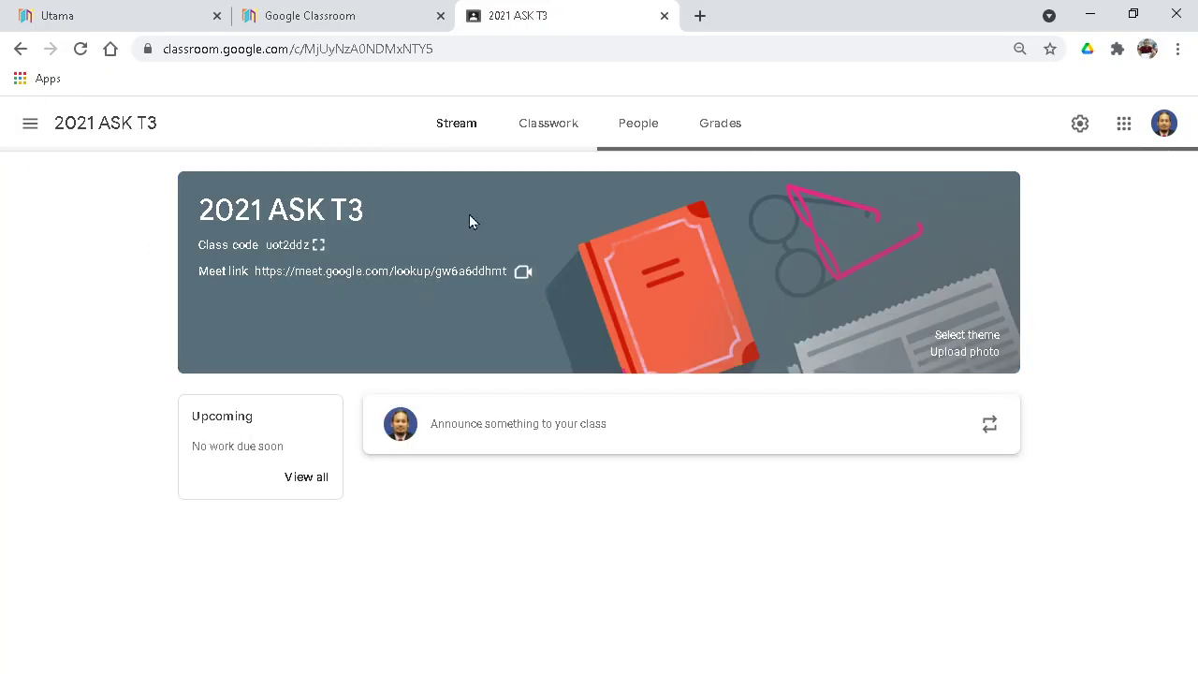
pyautogui.click(642, 134)
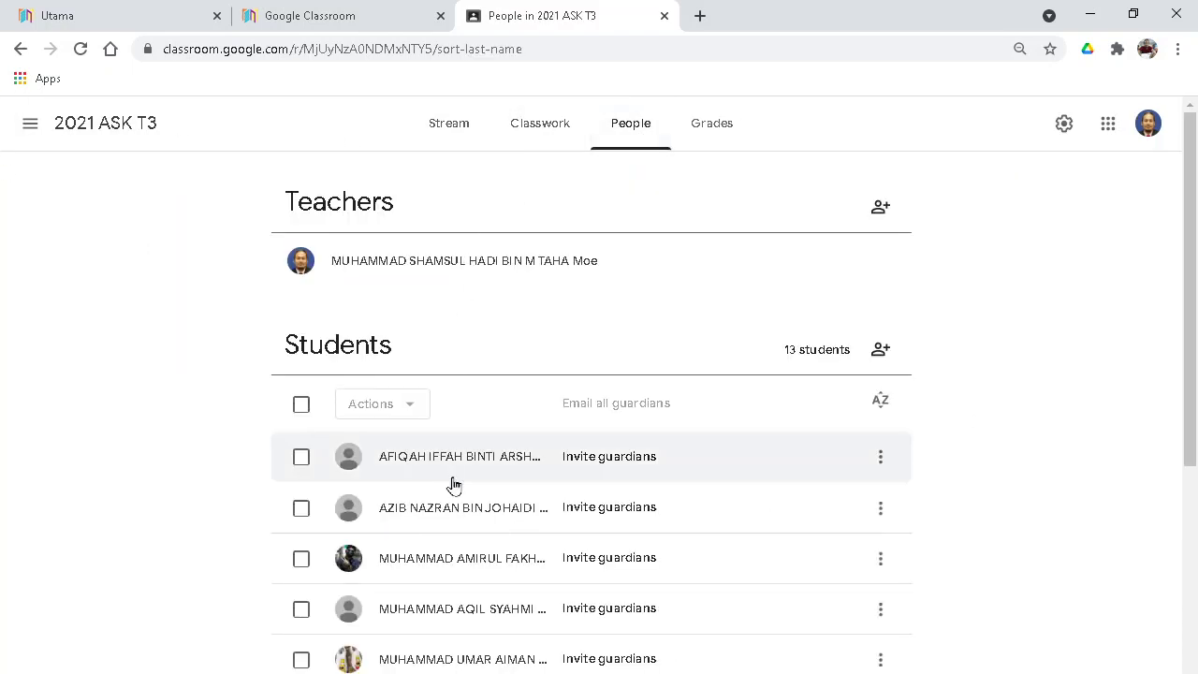
pyautogui.scroll(-4, 495, 486)
pyautogui.scroll(4, 496, 494)
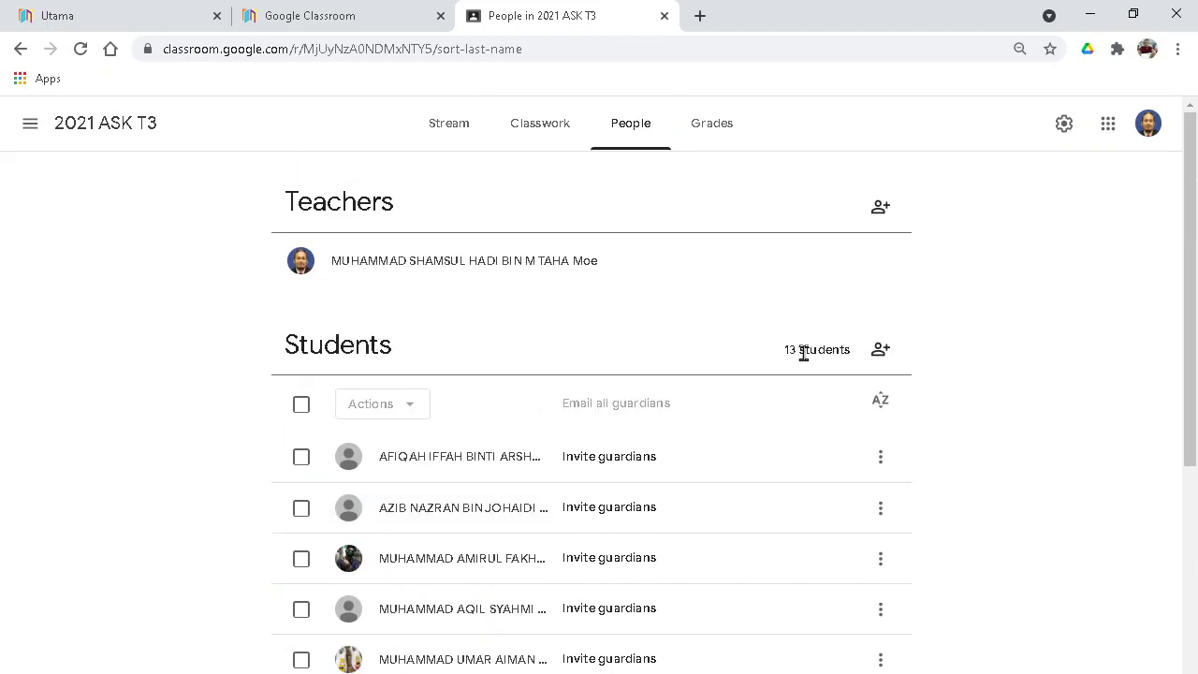
# Return to the Classes overview and examine the Teaching and Enrolled sections of the navigation menu
pyautogui.click(31, 134)
pyautogui.click(83, 123)
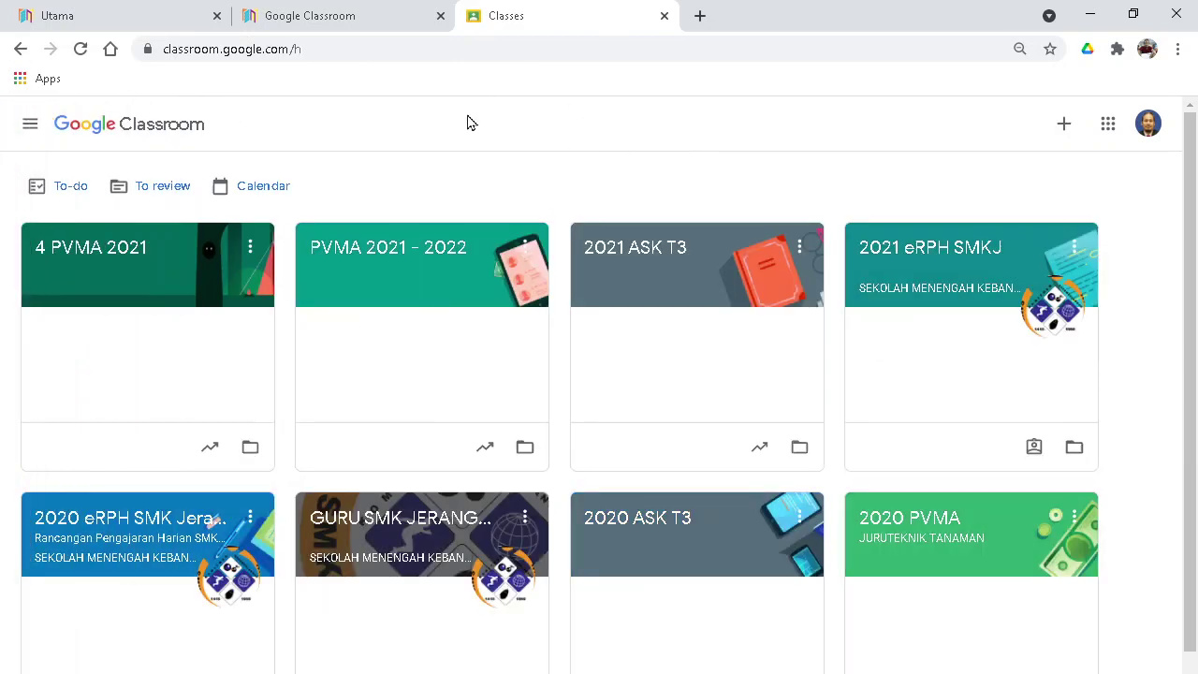
pyautogui.click(31, 132)
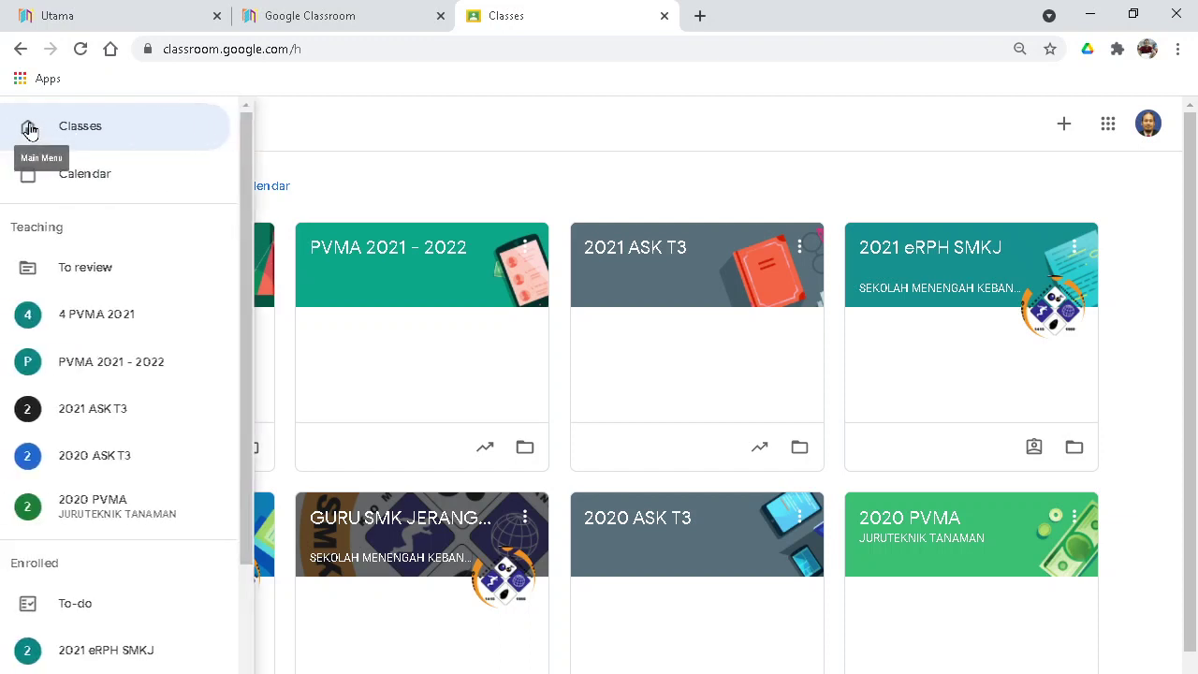
pyautogui.scroll(-2, 143, 445)
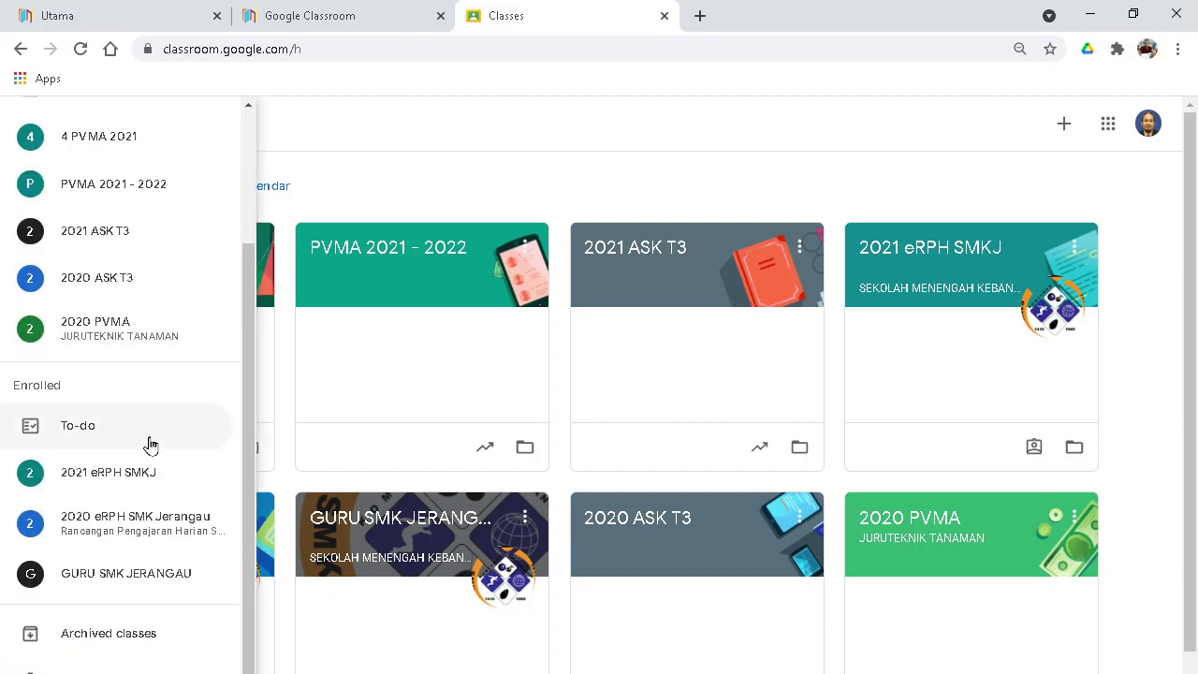
pyautogui.scroll(2, 152, 443)
pyautogui.scroll(-2, 151, 444)
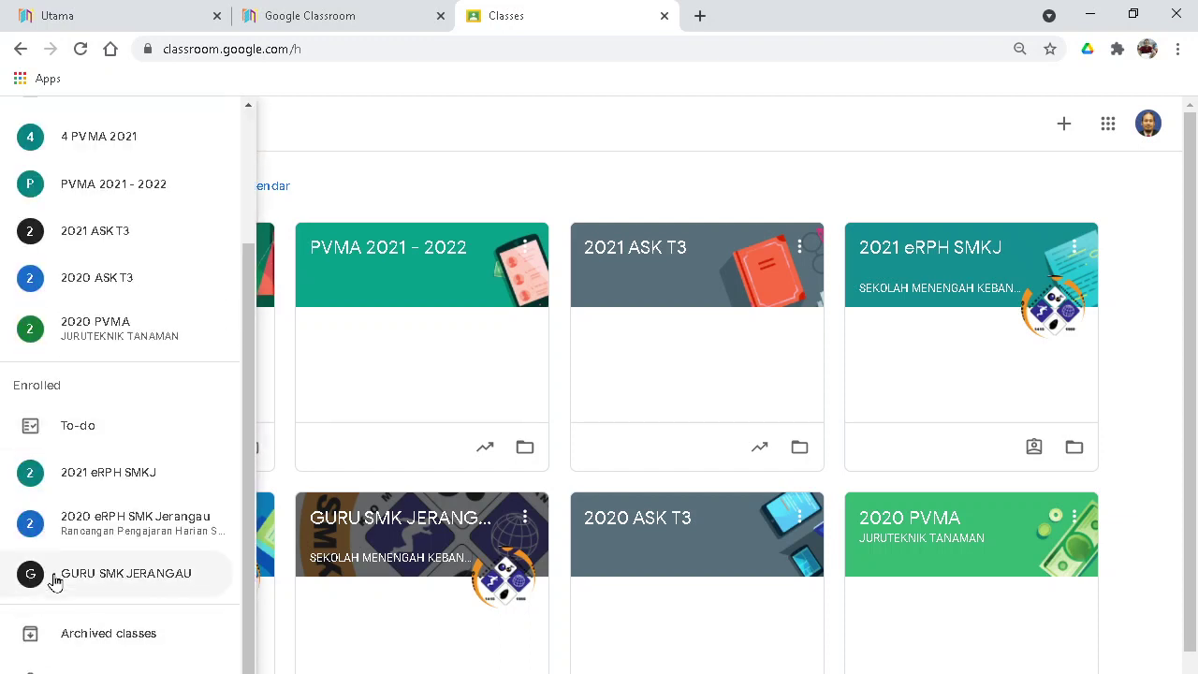
# Open the Archived classes page and delete the archived Tasawwur Islam 5 class
pyautogui.click(104, 632)
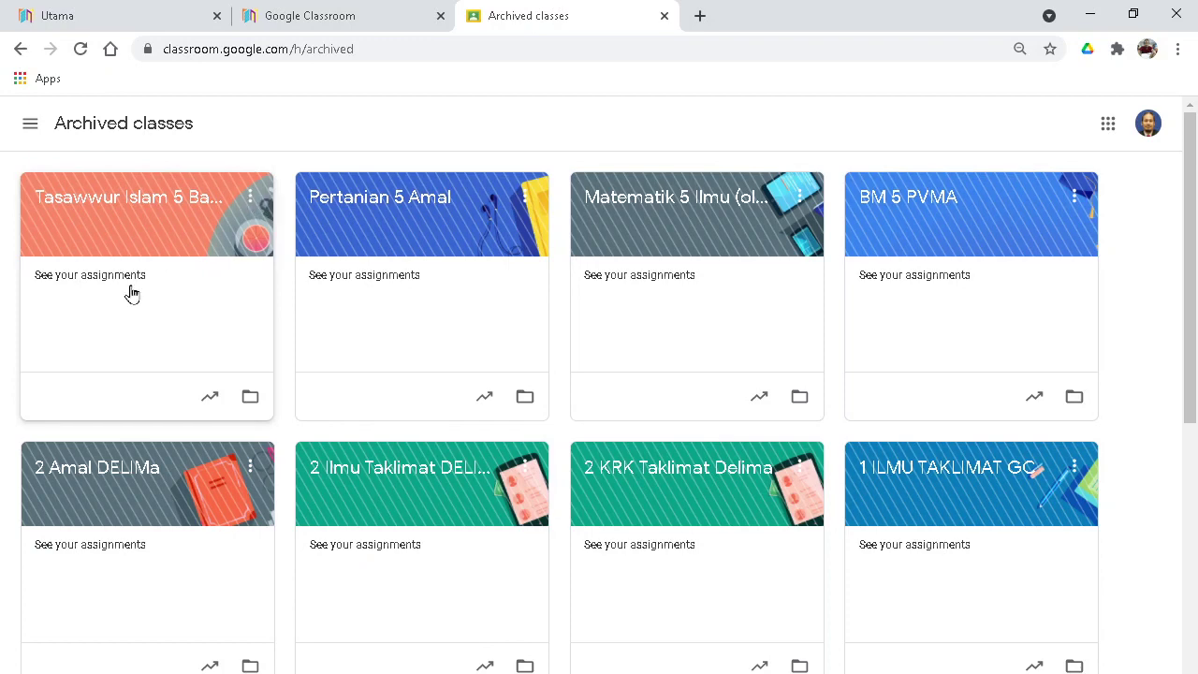
pyautogui.click(249, 199)
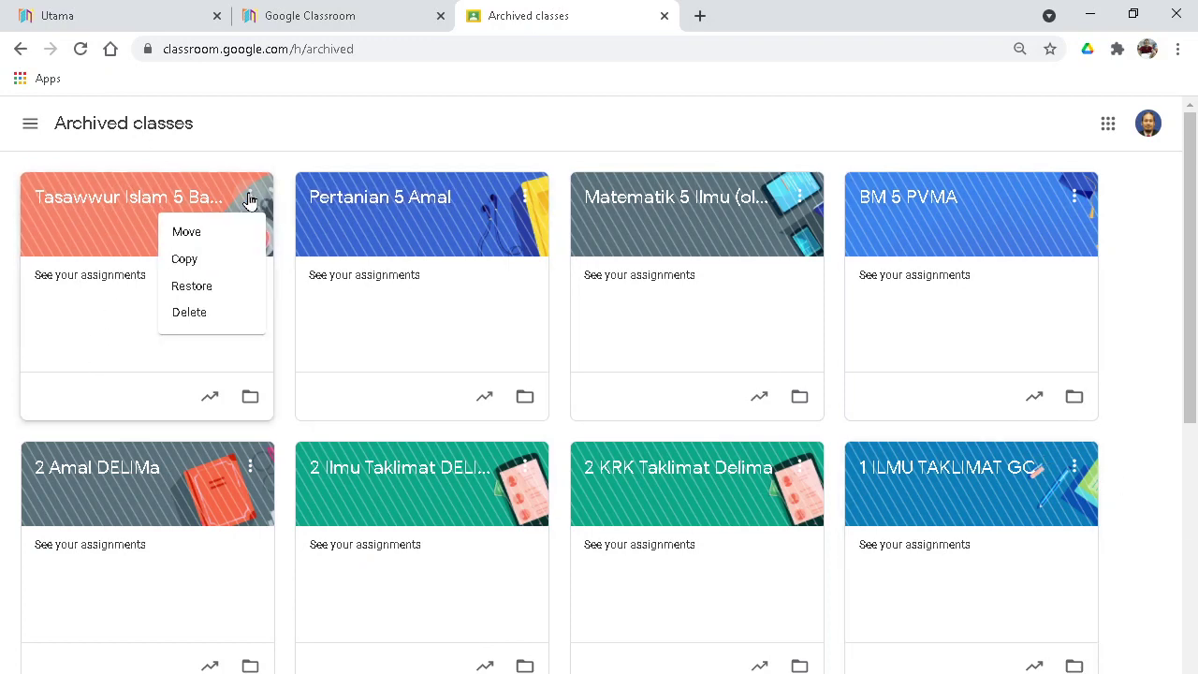
pyautogui.click(190, 313)
pyautogui.click(694, 485)
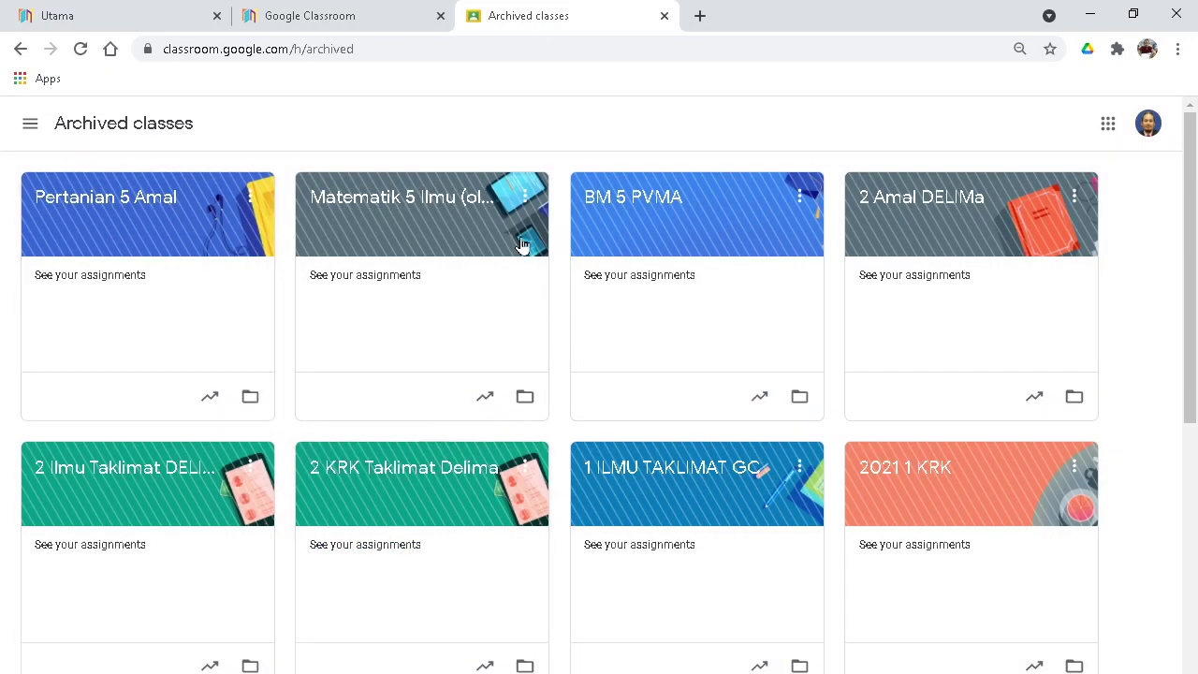
# Return to the Classes overview and archive the class PVMA 2021 - 2022
pyautogui.click(28, 124)
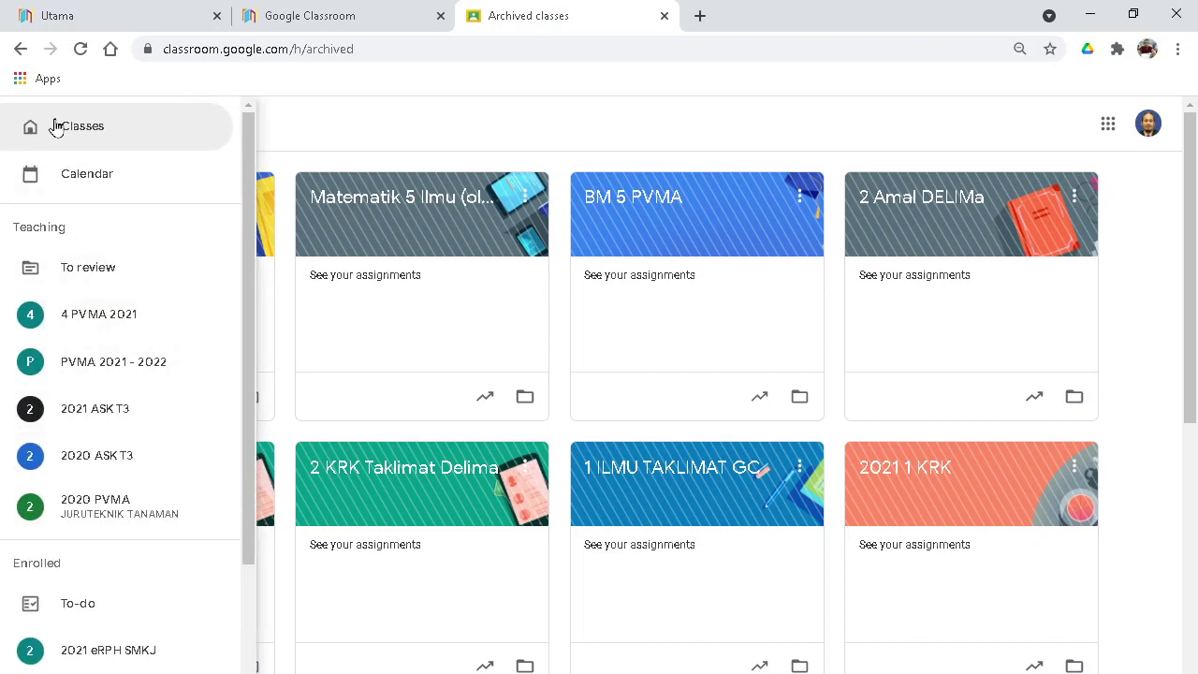
pyautogui.click(98, 123)
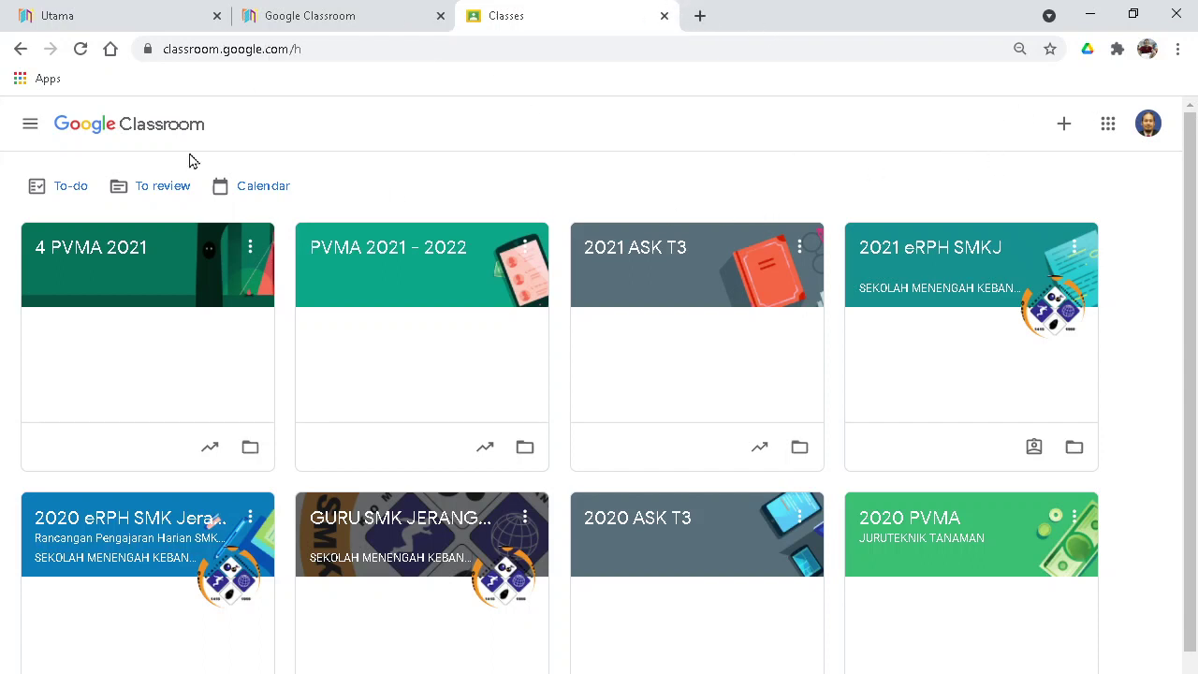
pyautogui.click(1065, 125)
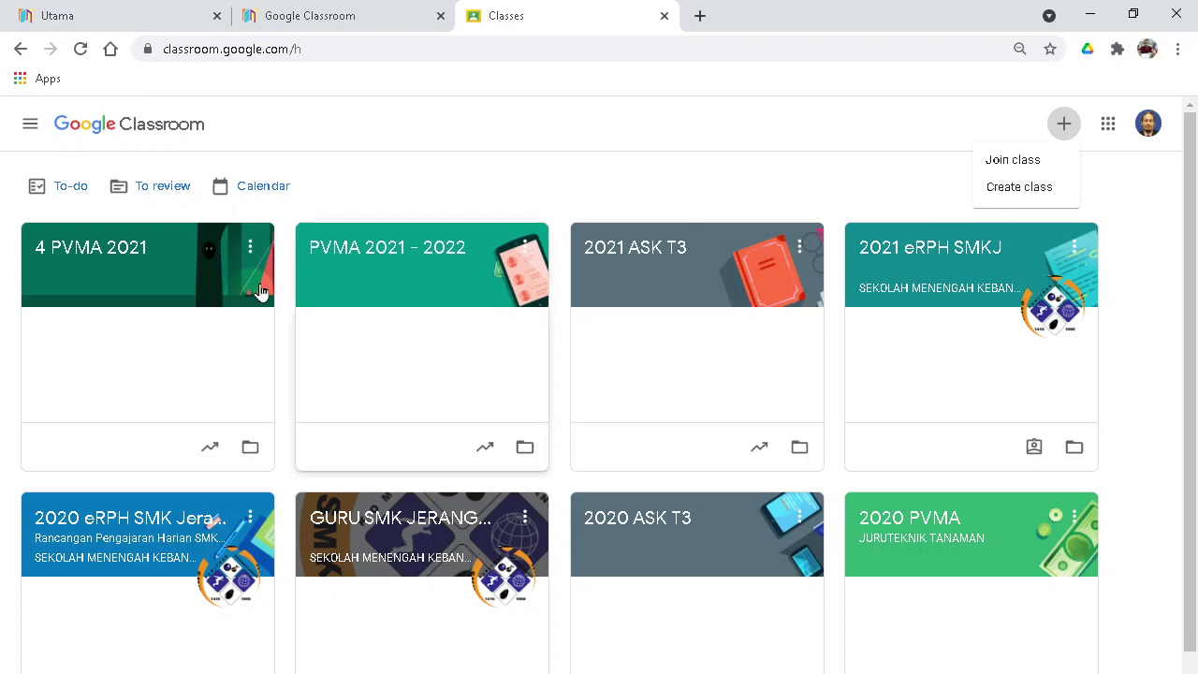
pyautogui.click(406, 203)
pyautogui.click(524, 249)
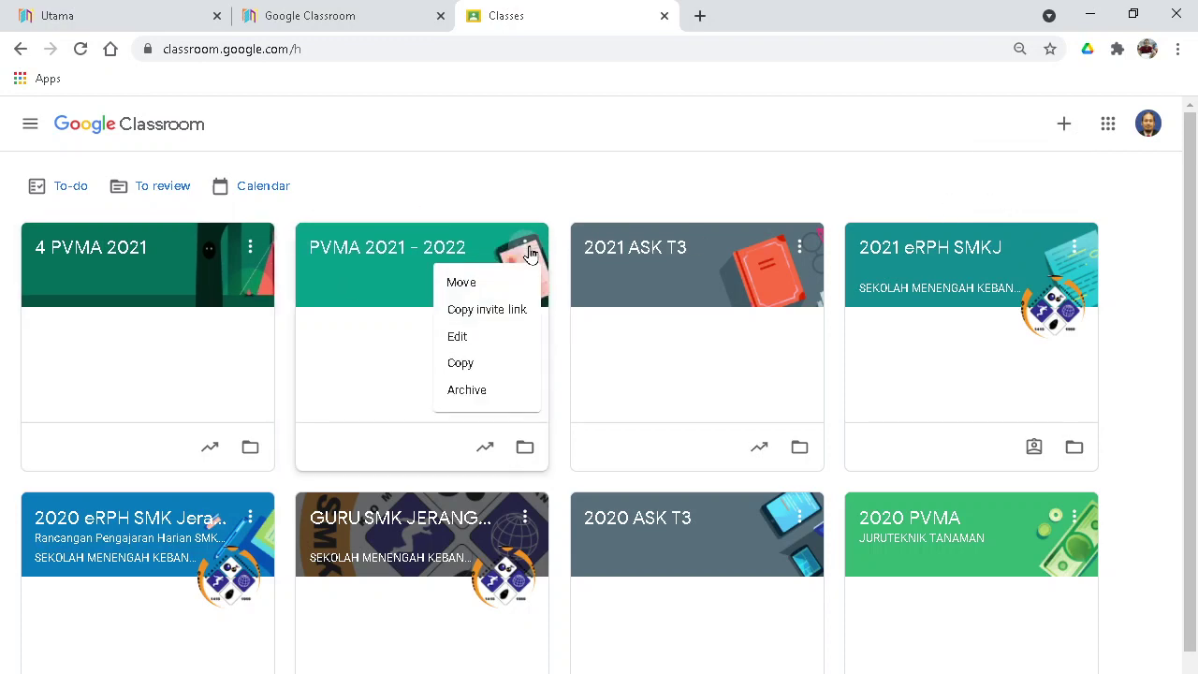
pyautogui.click(487, 391)
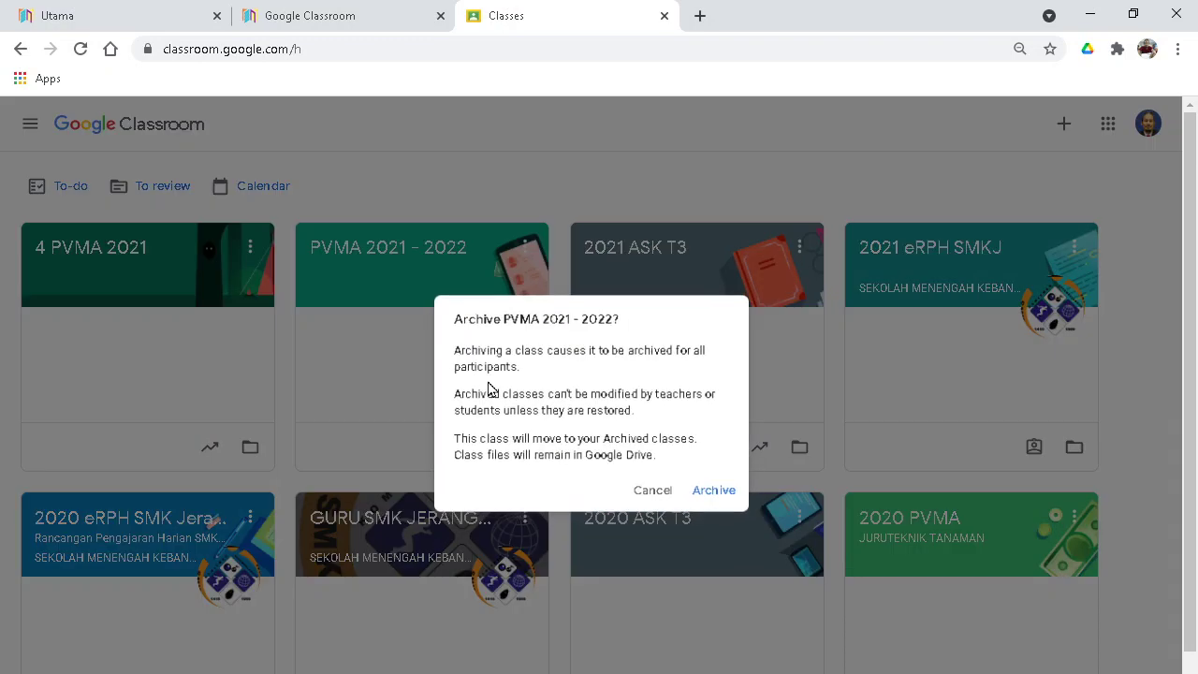
pyautogui.click(718, 493)
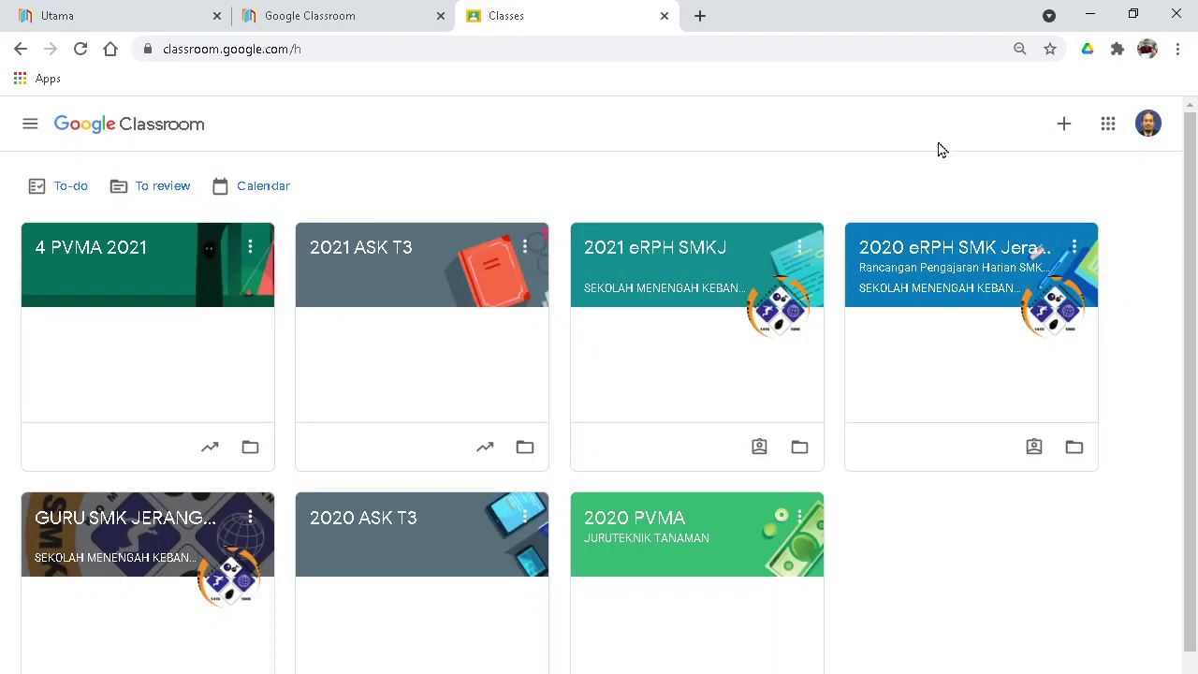
# Create a new class named 4 PVMA 2021, leaving section, subject and room empty
pyautogui.click(1060, 129)
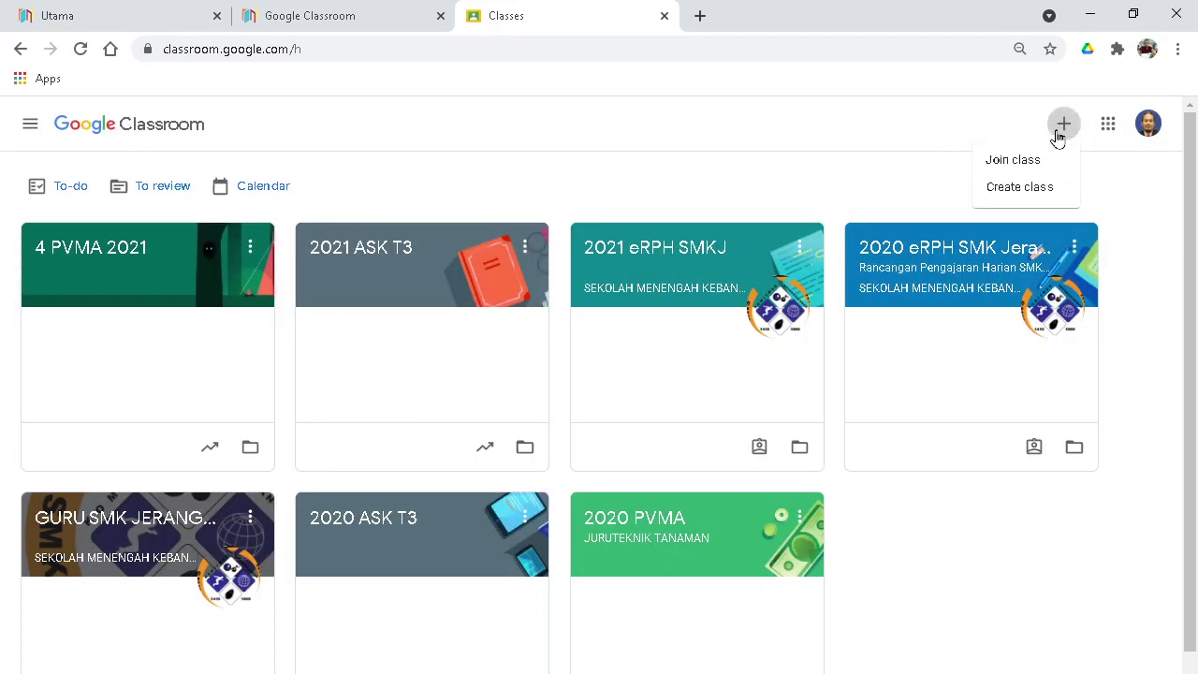
pyautogui.click(1018, 188)
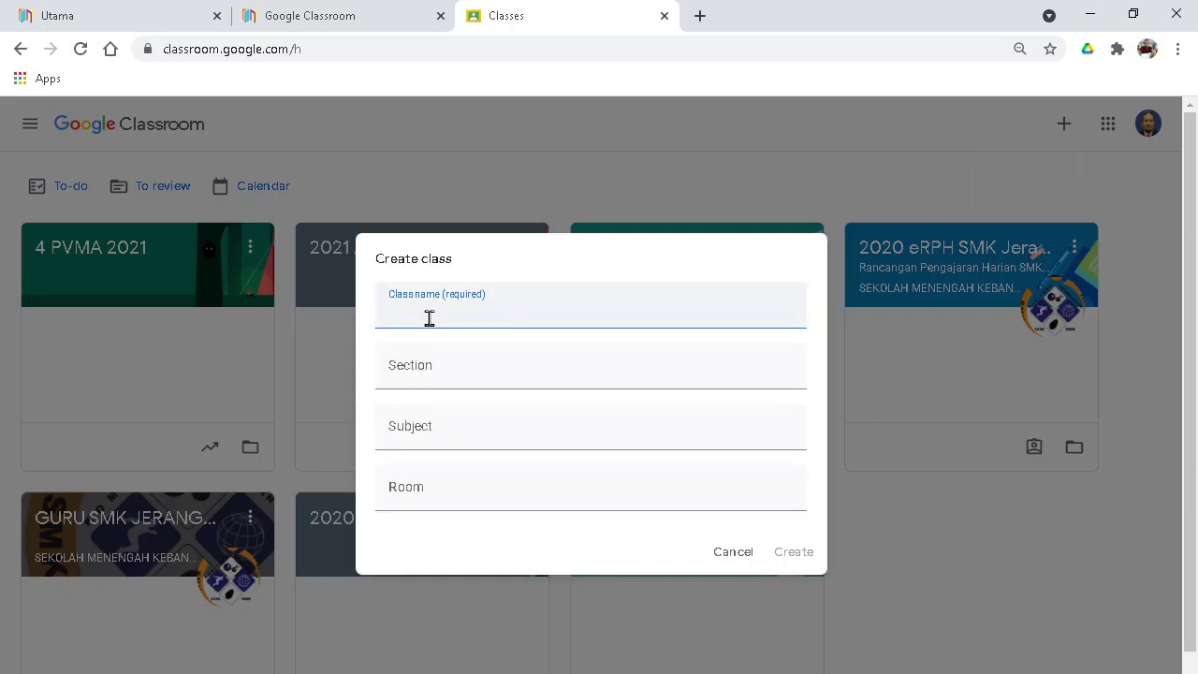
pyautogui.write('4 PVMA')
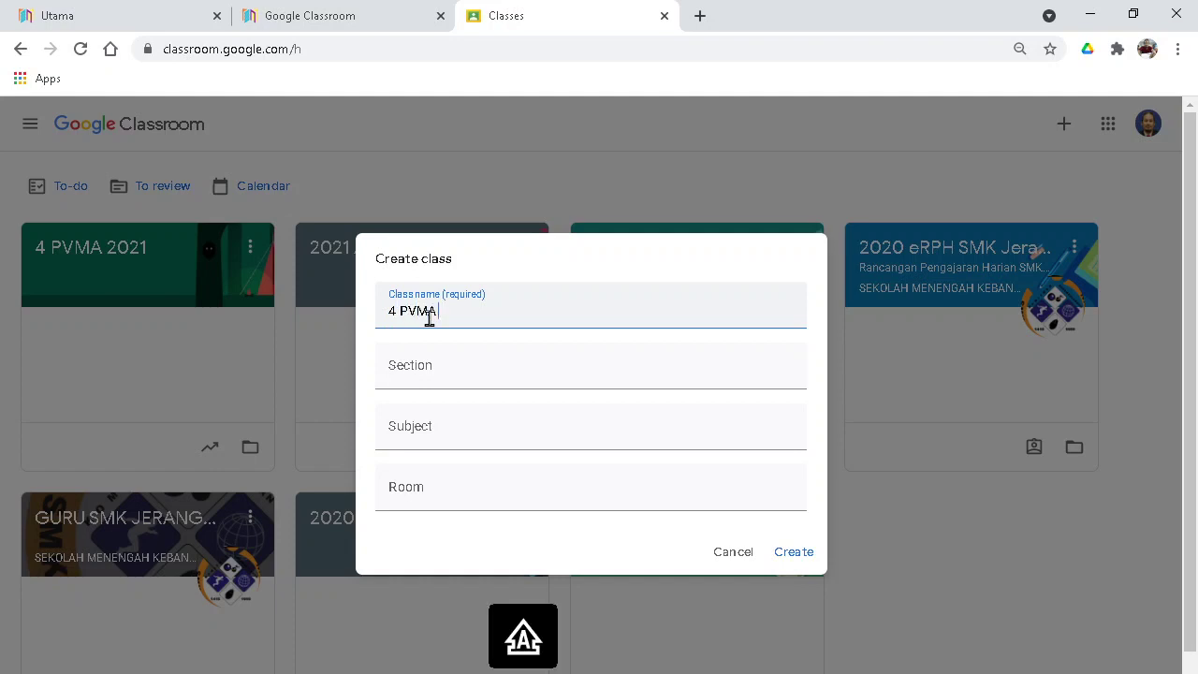
pyautogui.write(' 2021')
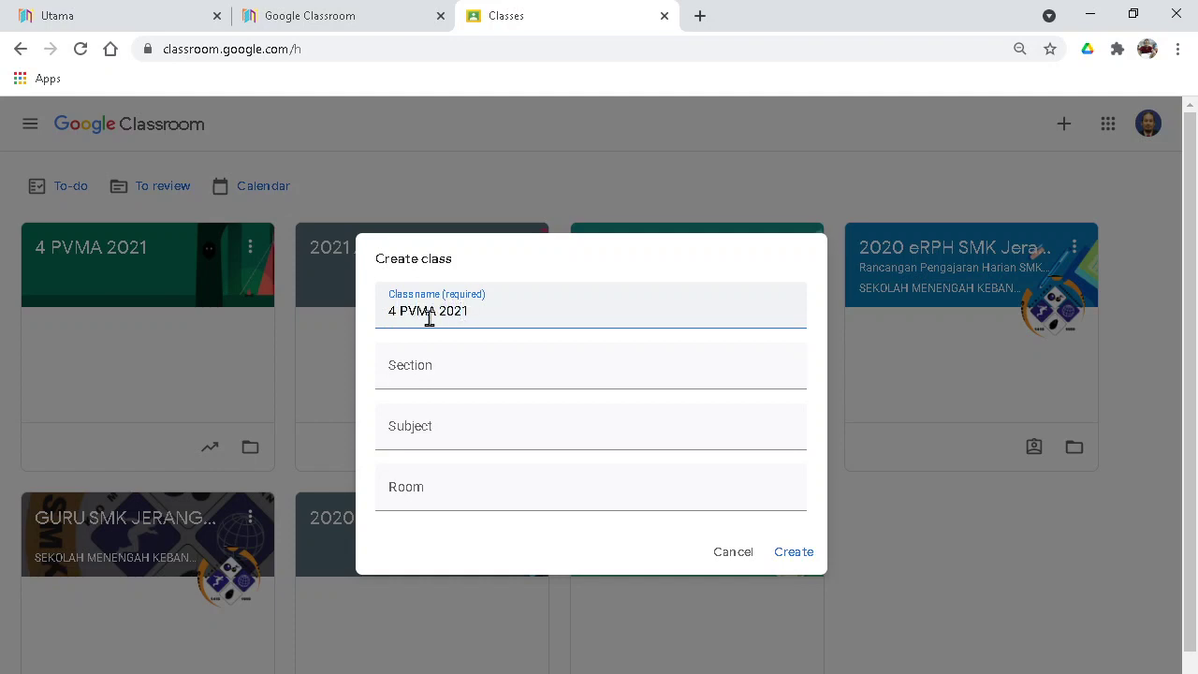
pyautogui.click(796, 552)
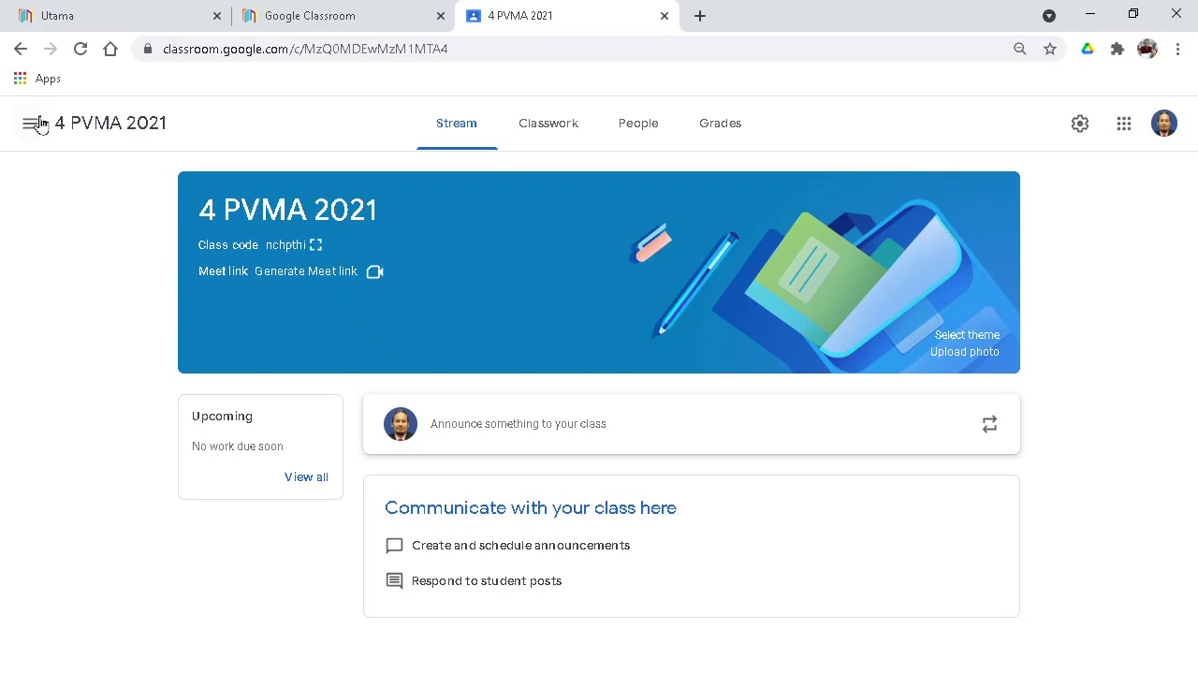
# Open the Archived classes page from the new class
pyautogui.click(30, 123)
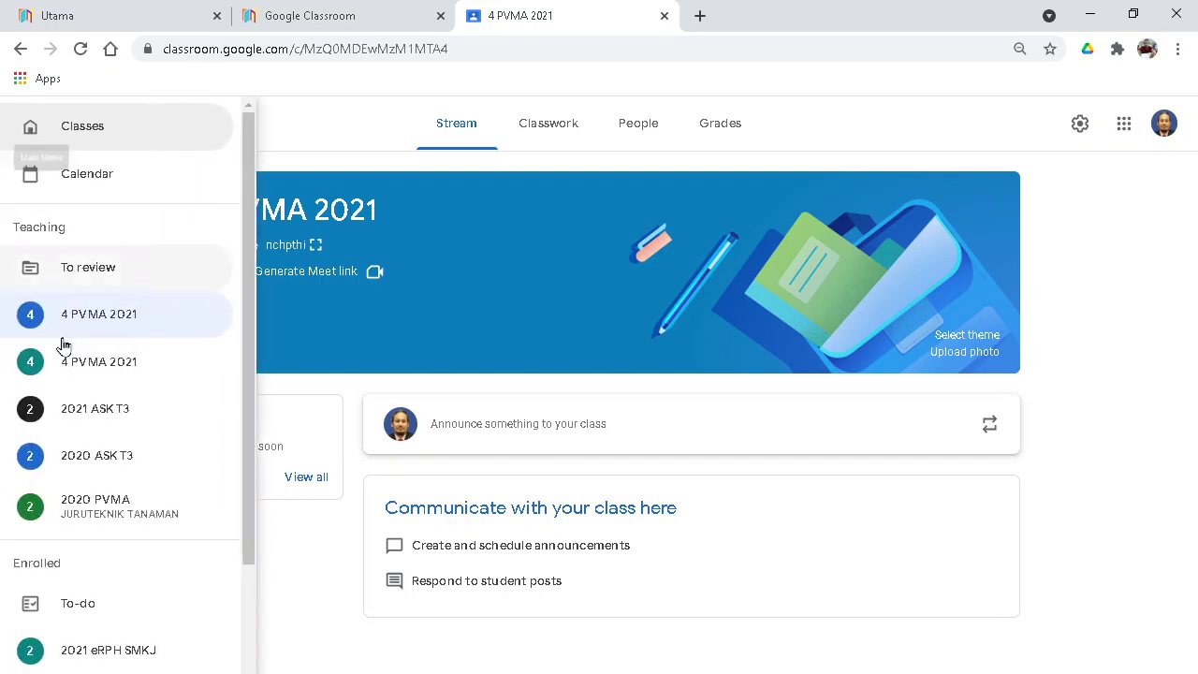
pyautogui.scroll(-3, 62, 346)
pyautogui.click(125, 628)
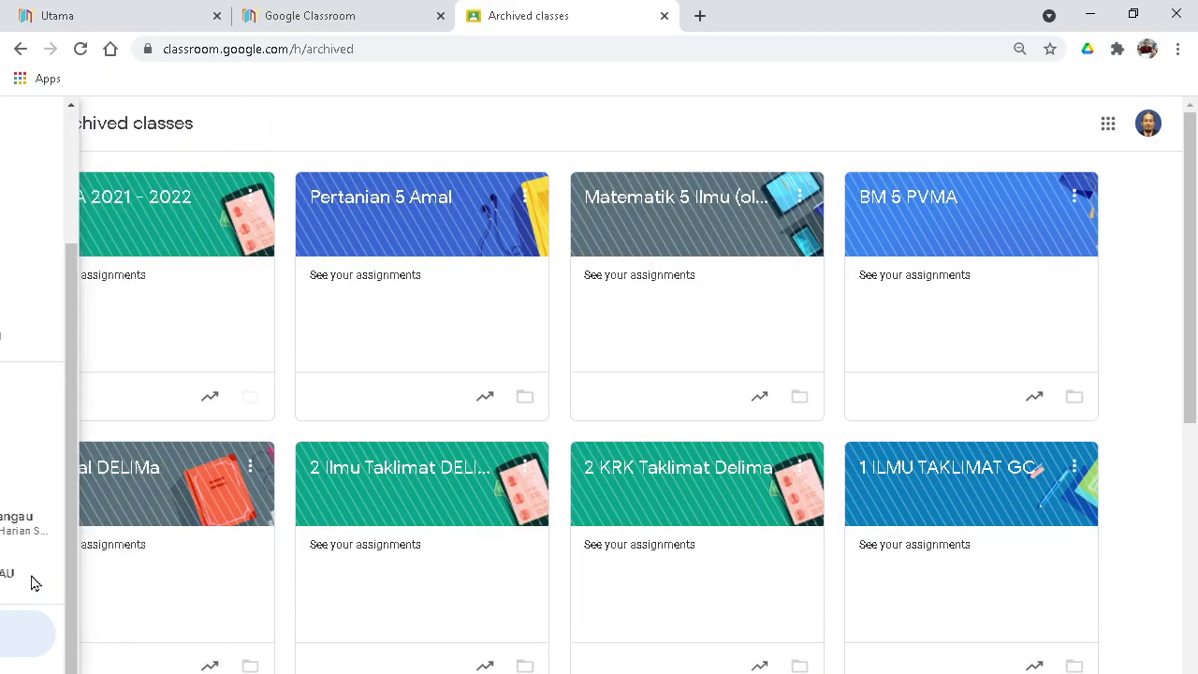
pyautogui.click(249, 206)
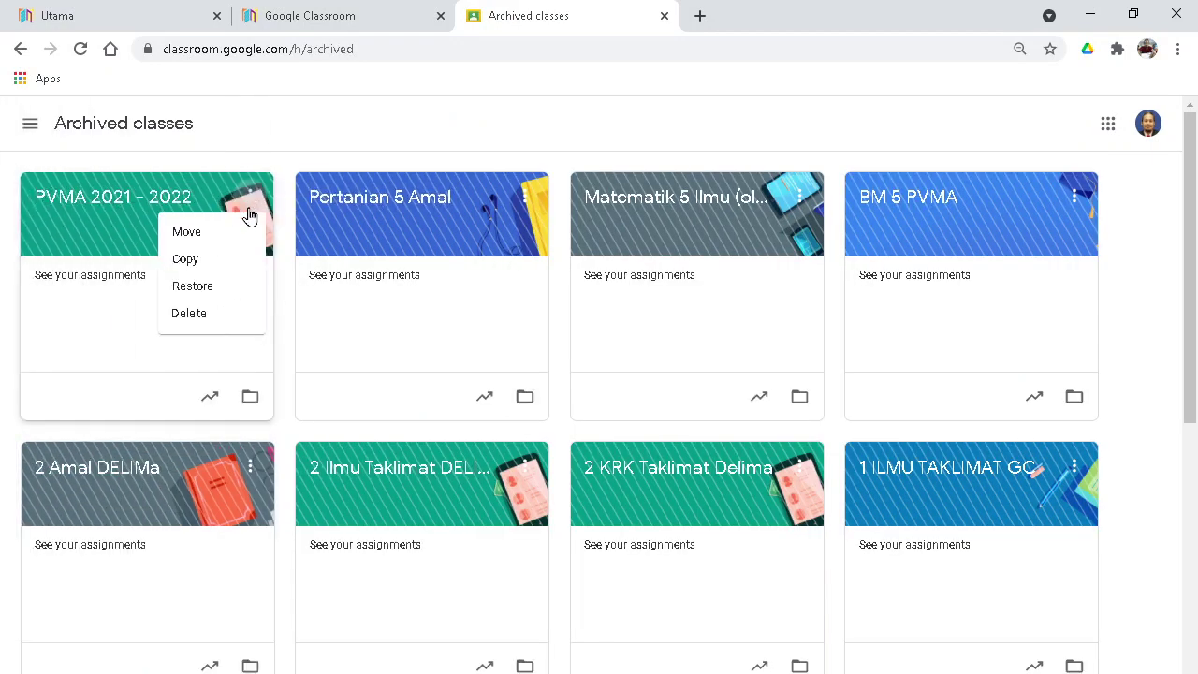
pyautogui.click(174, 286)
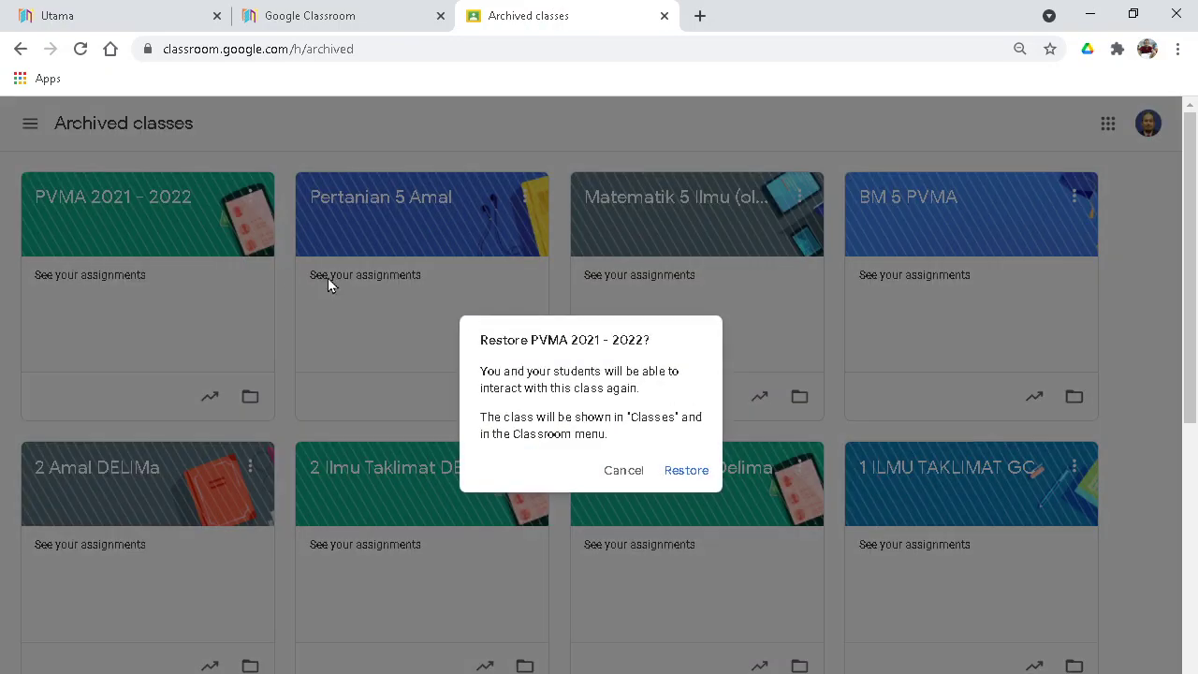
pyautogui.click(624, 470)
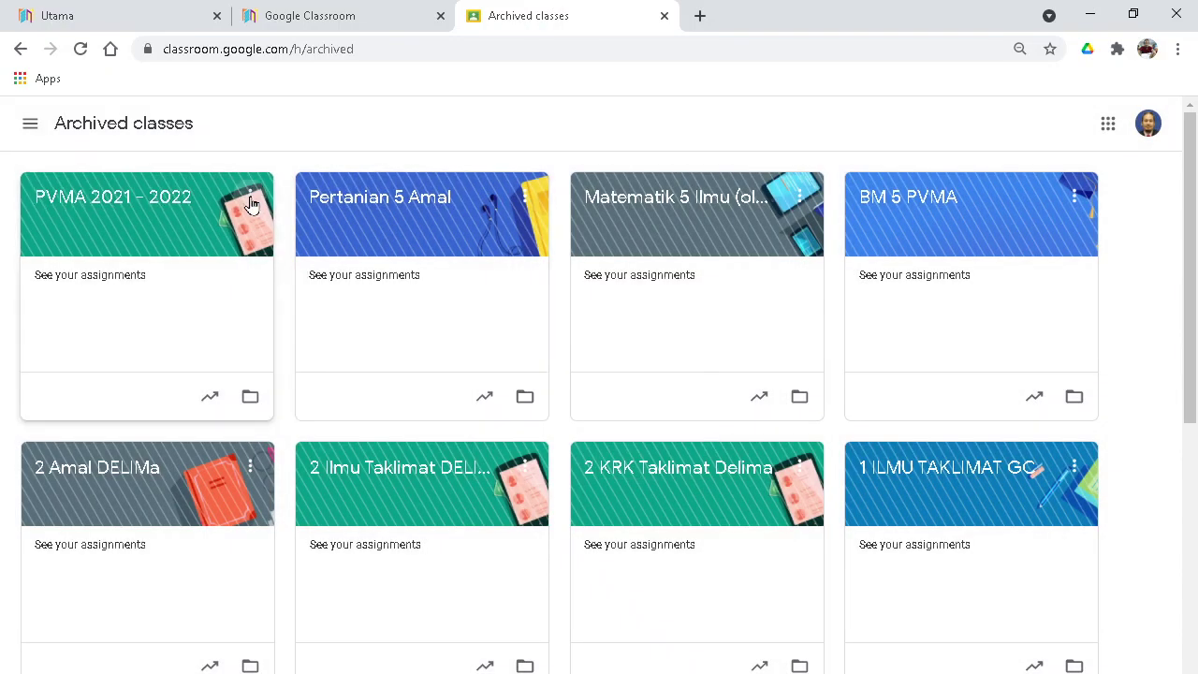
# Restore the archived class PVMA 2021 - 2022
pyautogui.click(250, 206)
pyautogui.click(201, 285)
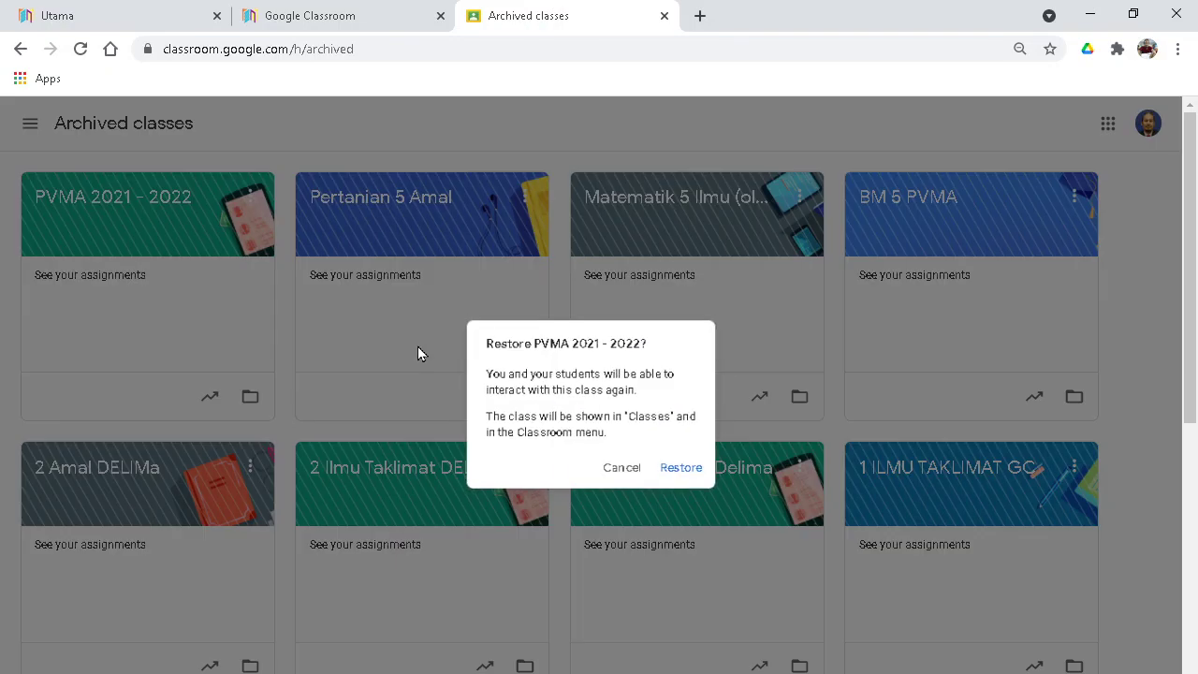
pyautogui.click(691, 475)
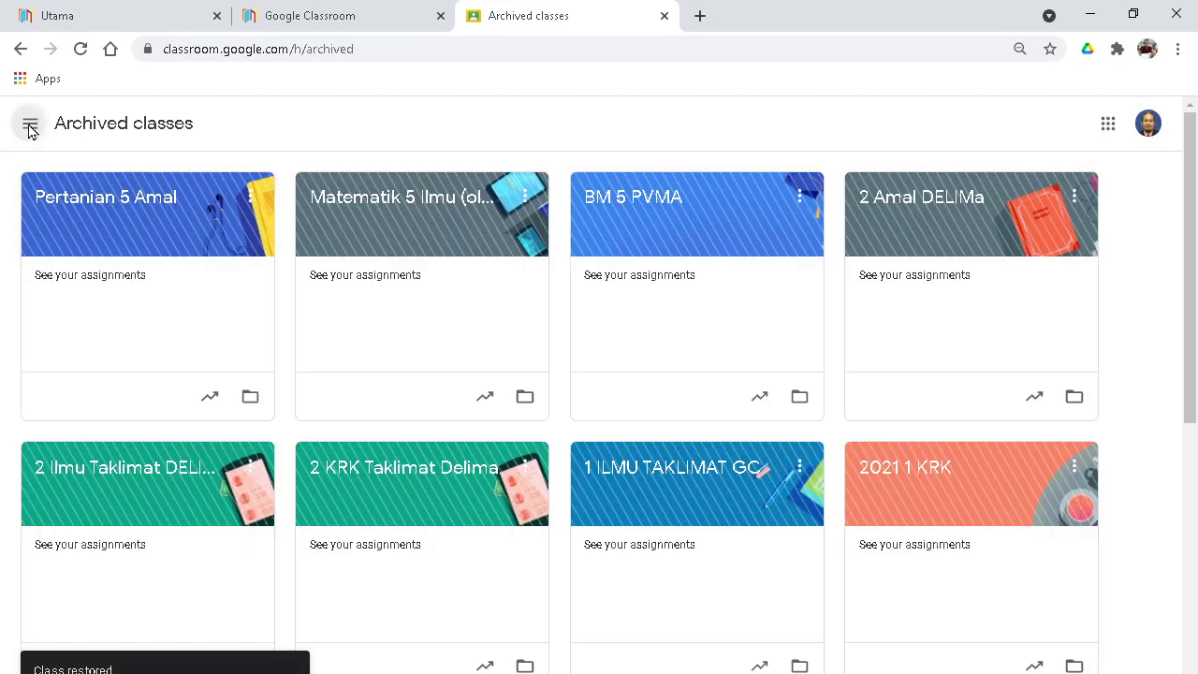
# Open the newly created class 4 PVMA 2021 and bring up the navigation menu listing the taught classes
pyautogui.click(30, 122)
pyautogui.click(84, 148)
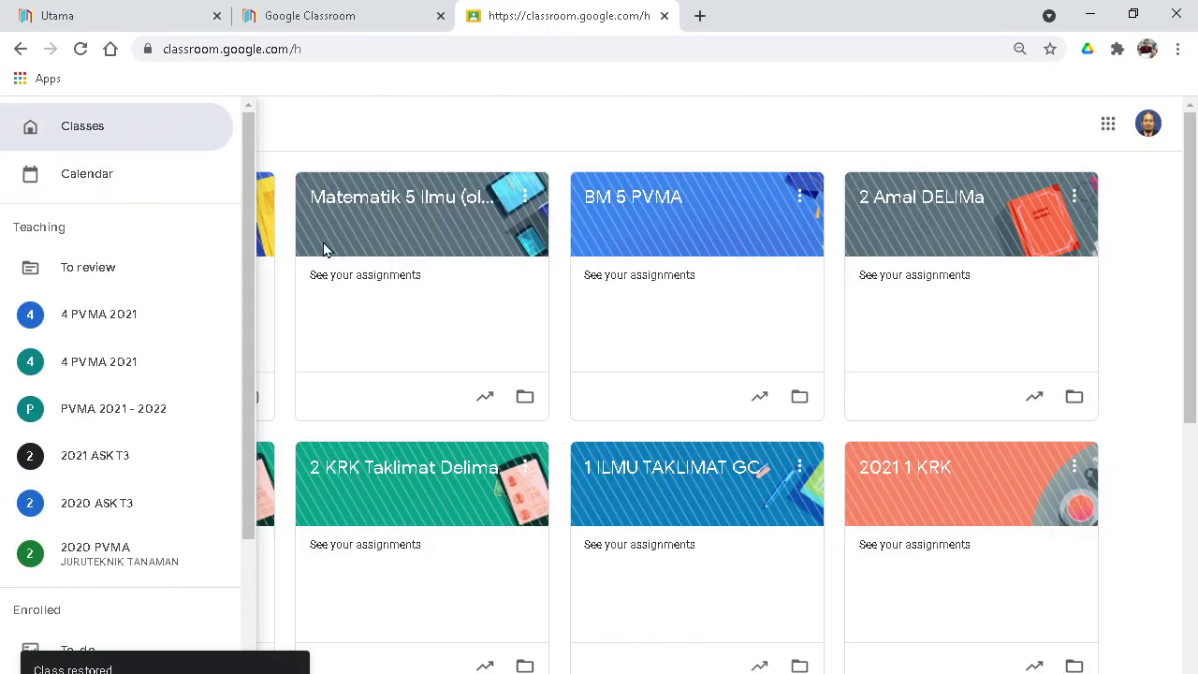
pyautogui.click(114, 244)
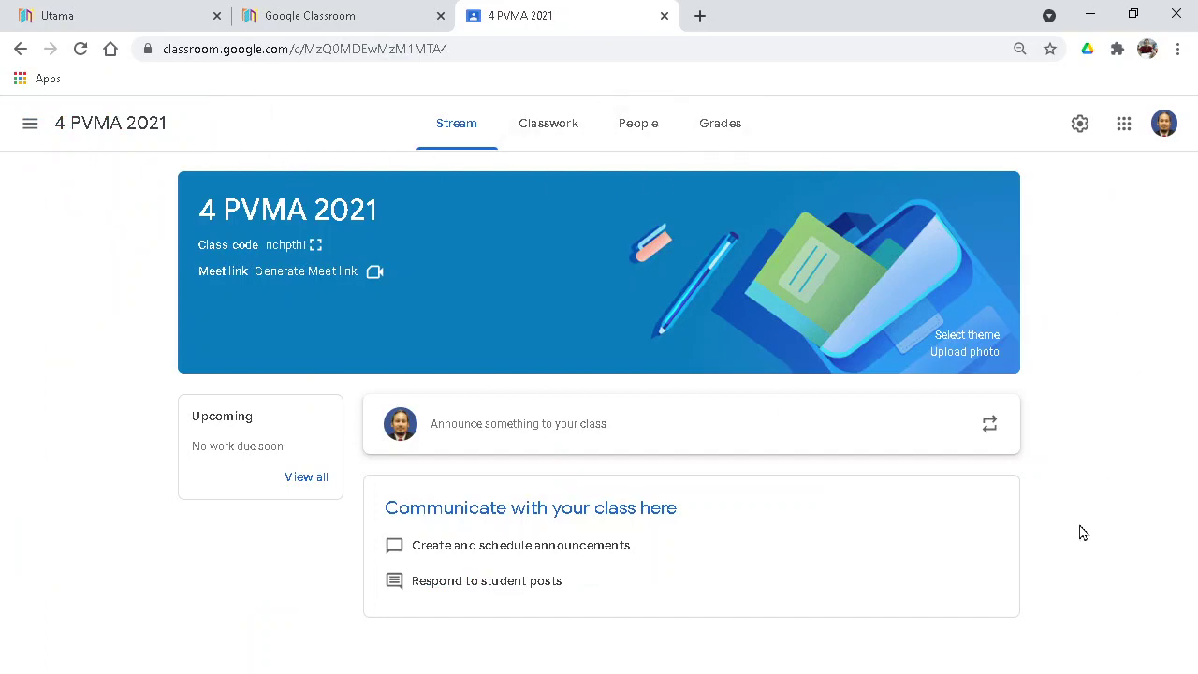
pyautogui.click(30, 123)
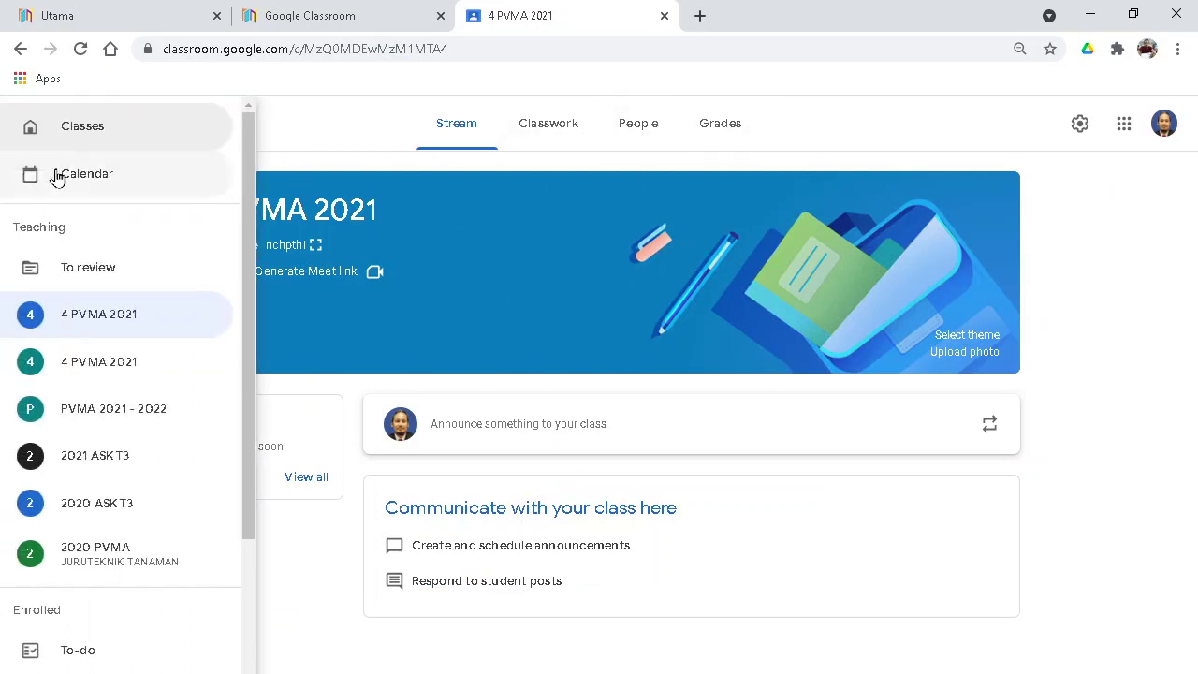
# Look through the Classwork, People and Grades pages of the 4 PVMA 2021 class and return to its Stream
pyautogui.click(88, 313)
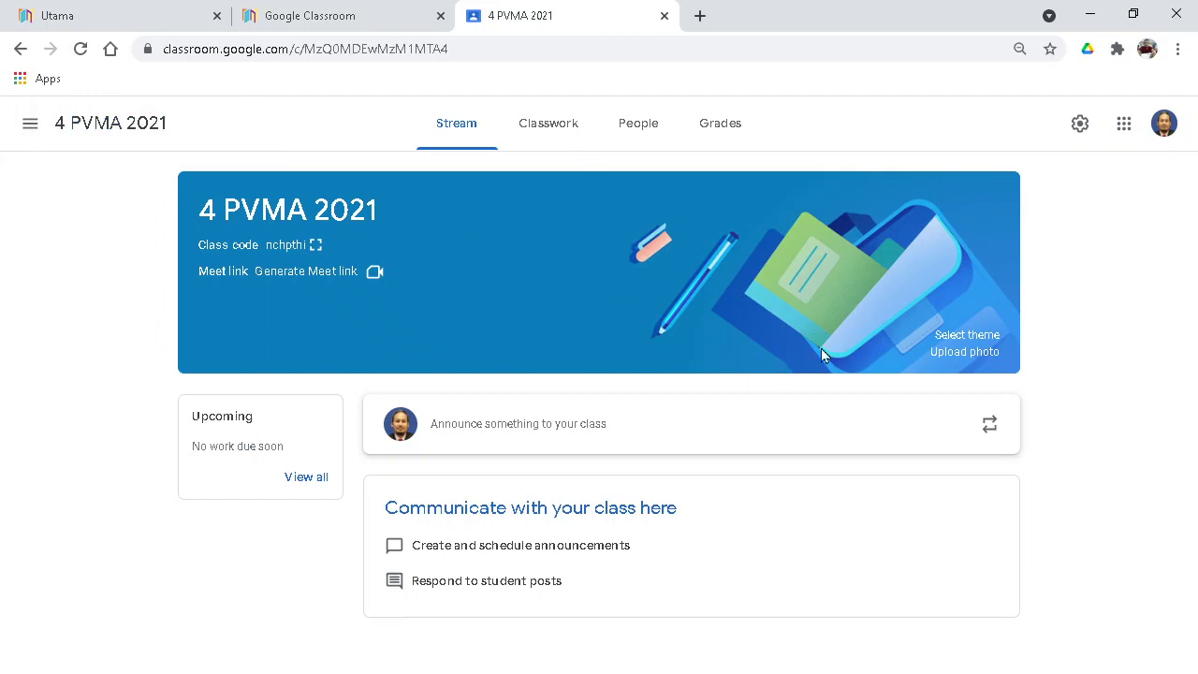
pyautogui.click(546, 135)
pyautogui.click(629, 129)
pyautogui.click(726, 126)
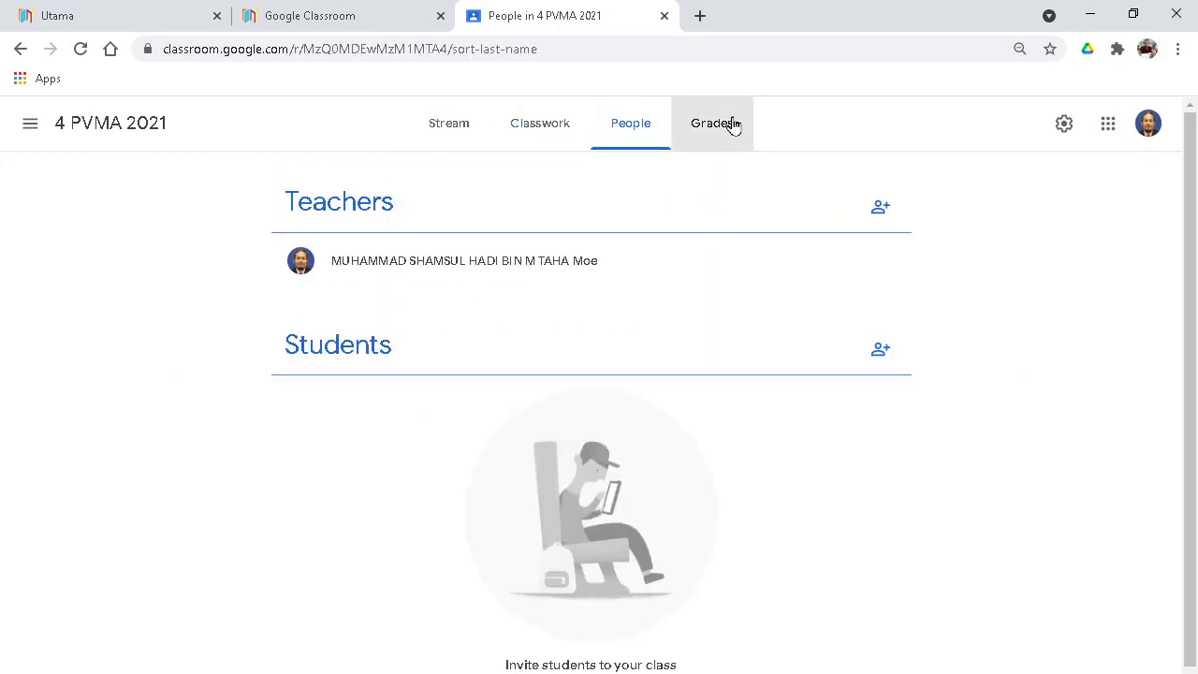
pyautogui.click(437, 133)
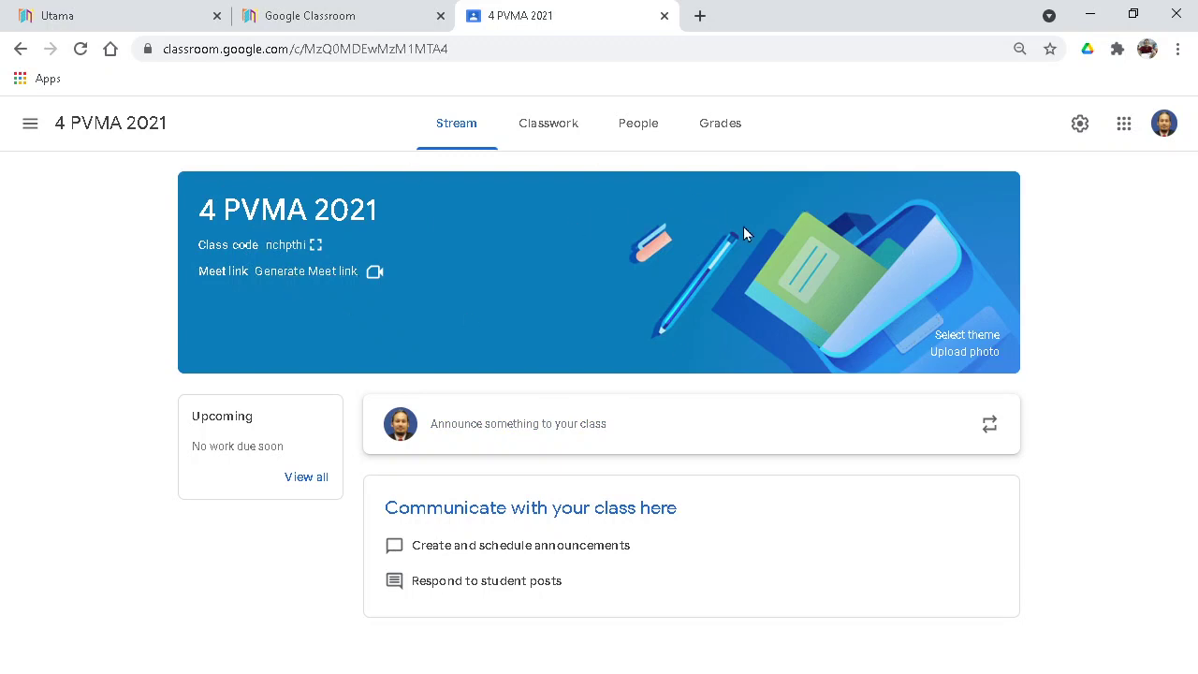
# Set the class theme to the green football banner from the Sports gallery category
pyautogui.click(971, 336)
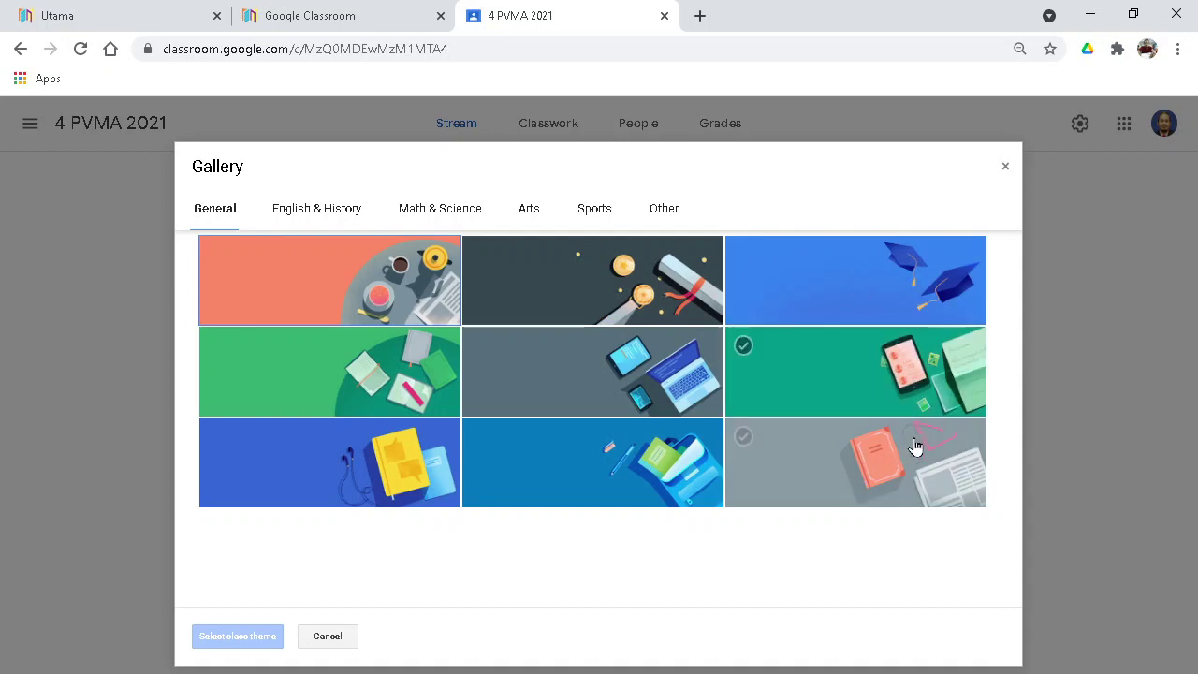
pyautogui.click(611, 213)
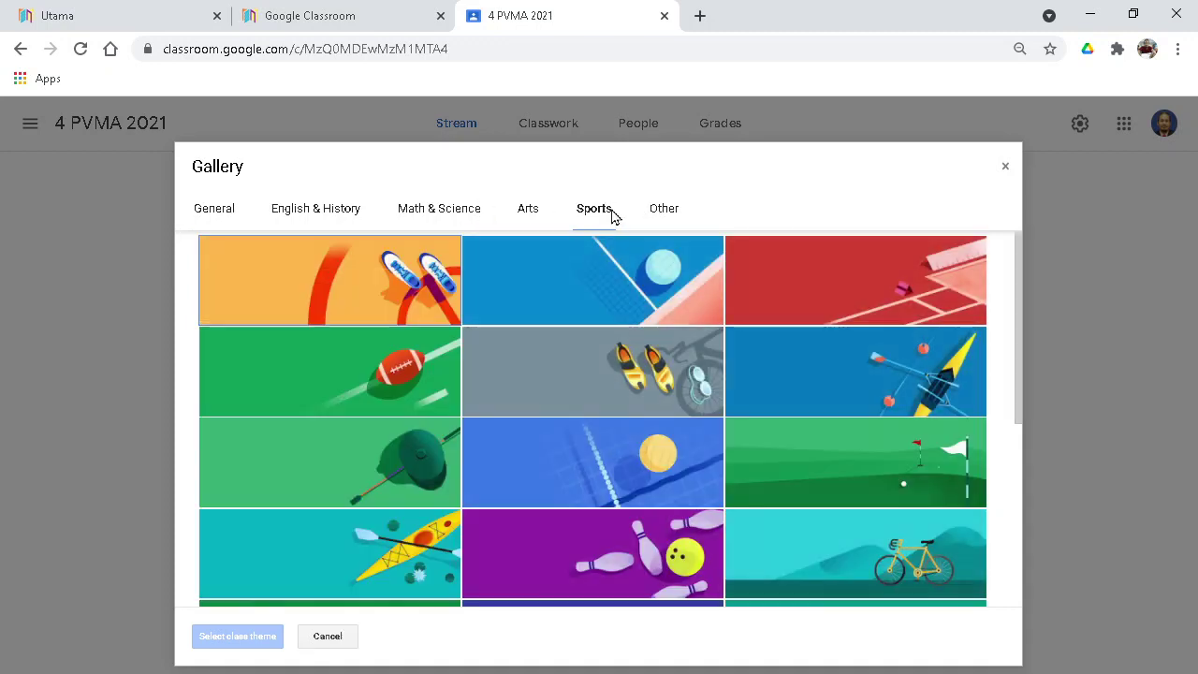
pyautogui.scroll(-5, 716, 436)
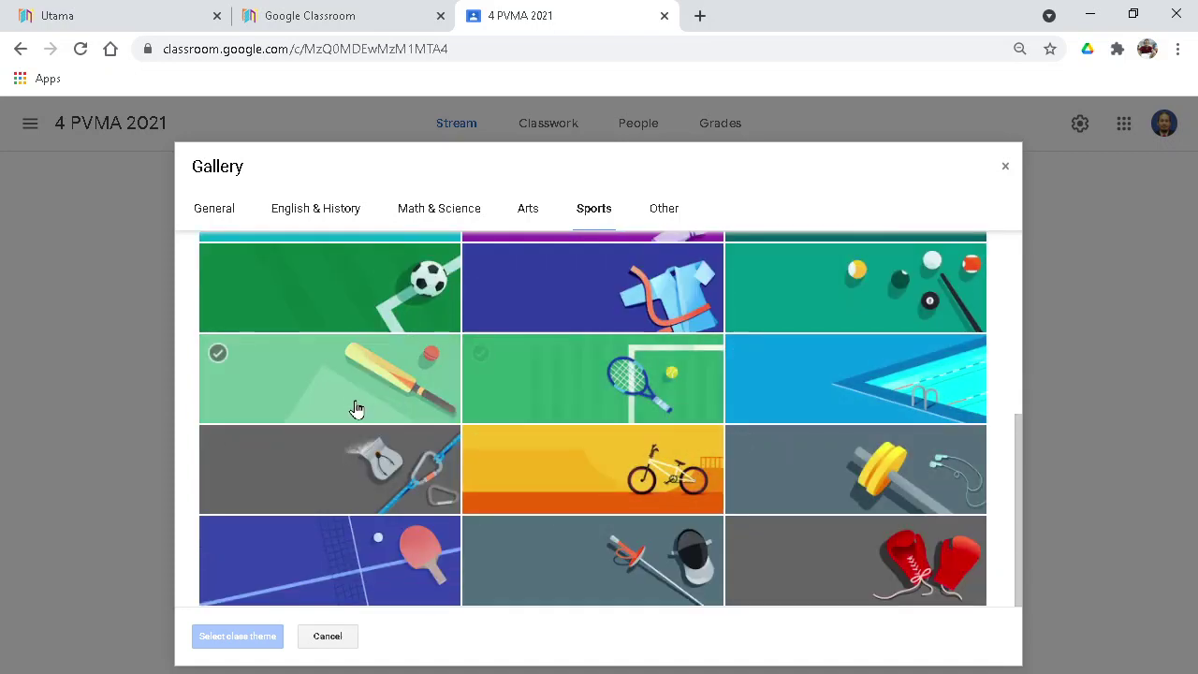
pyautogui.click(449, 404)
pyautogui.click(348, 326)
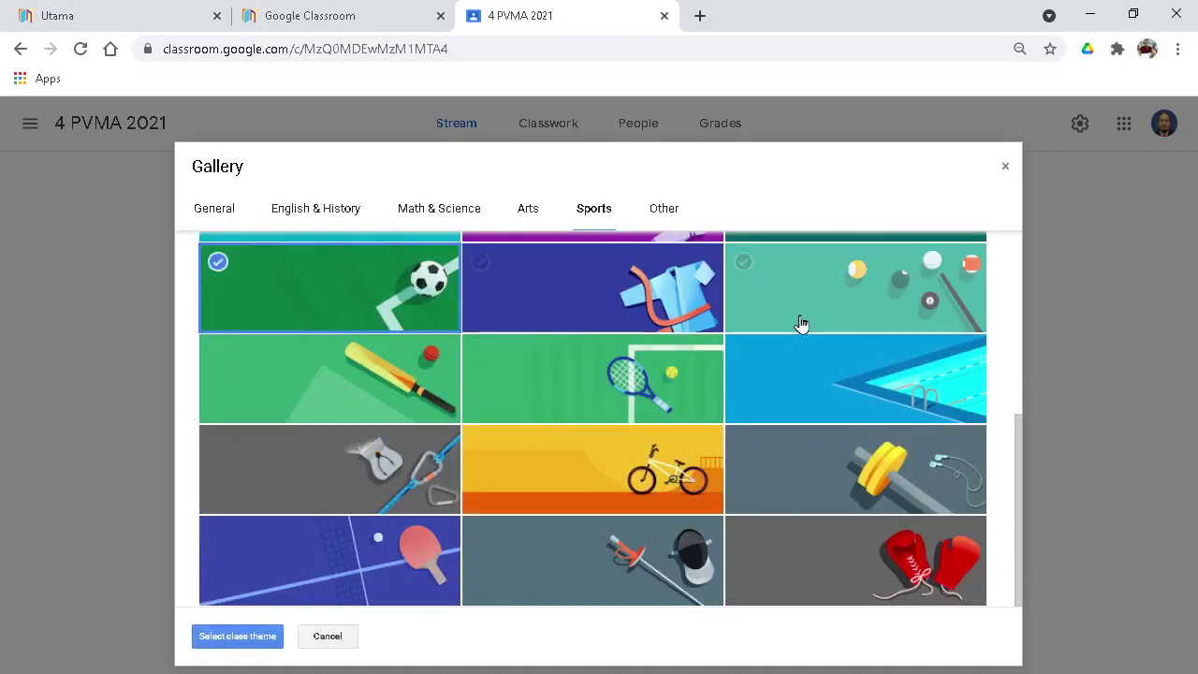
pyautogui.scroll(2, 423, 591)
pyautogui.click(258, 641)
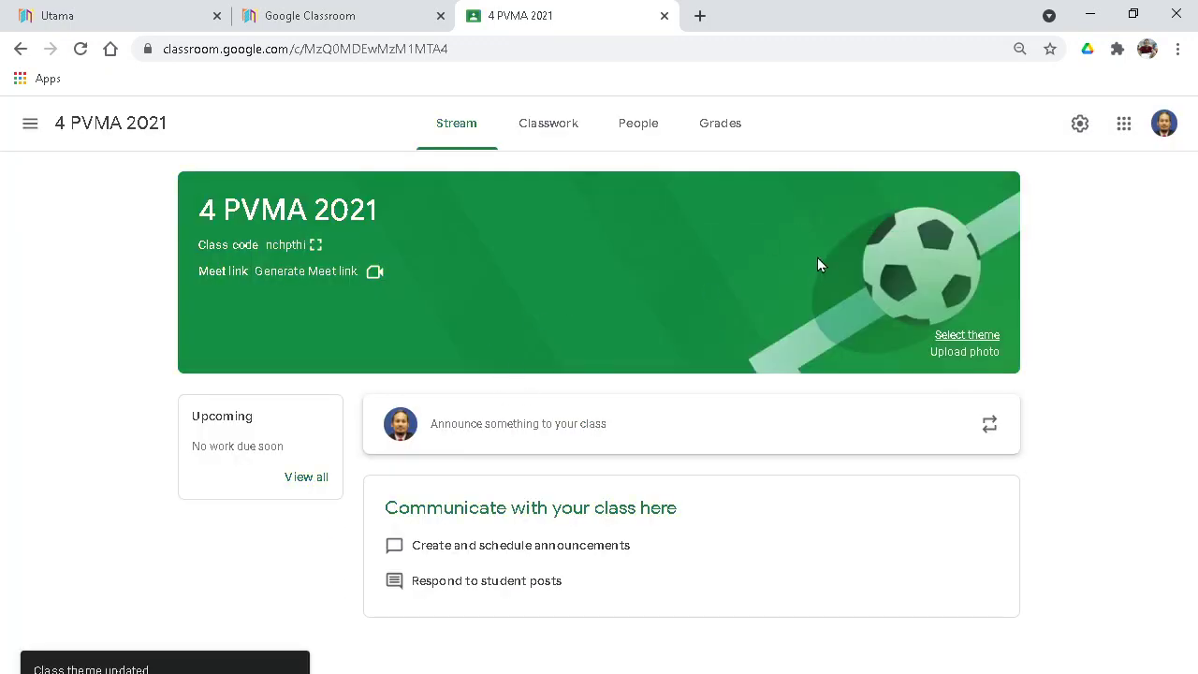
# View the banner photo upload dialog without uploading anything, and highlight the class name and class code in the banner
pyautogui.click(962, 359)
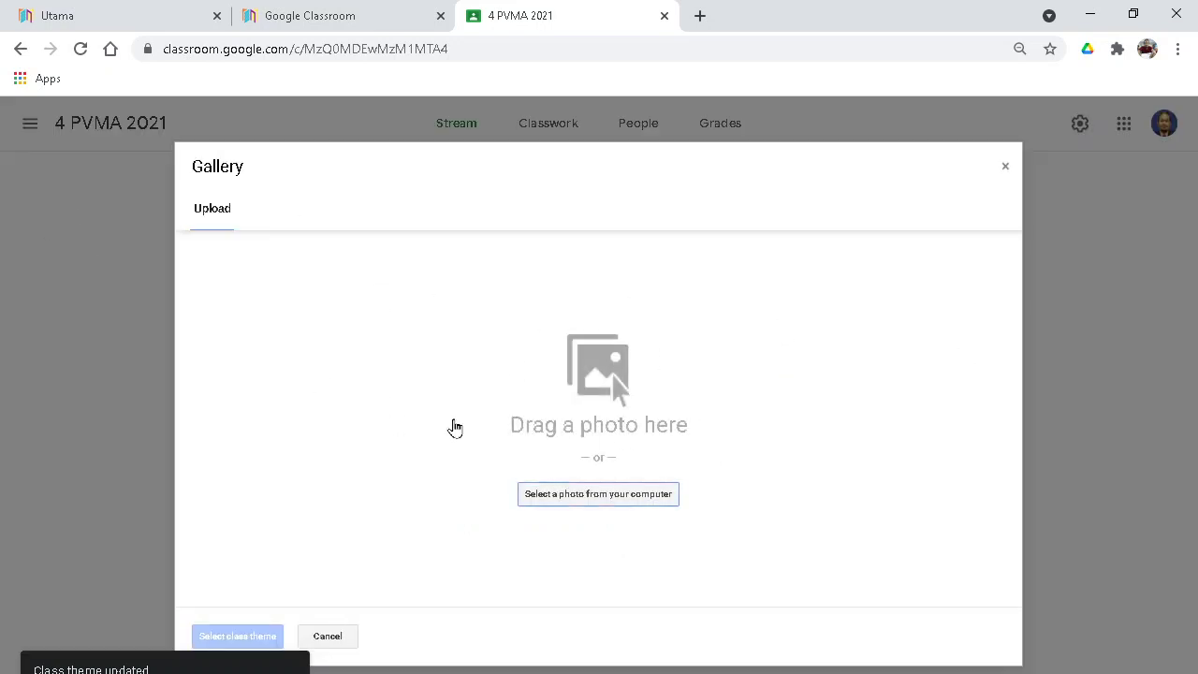
pyautogui.click(1002, 166)
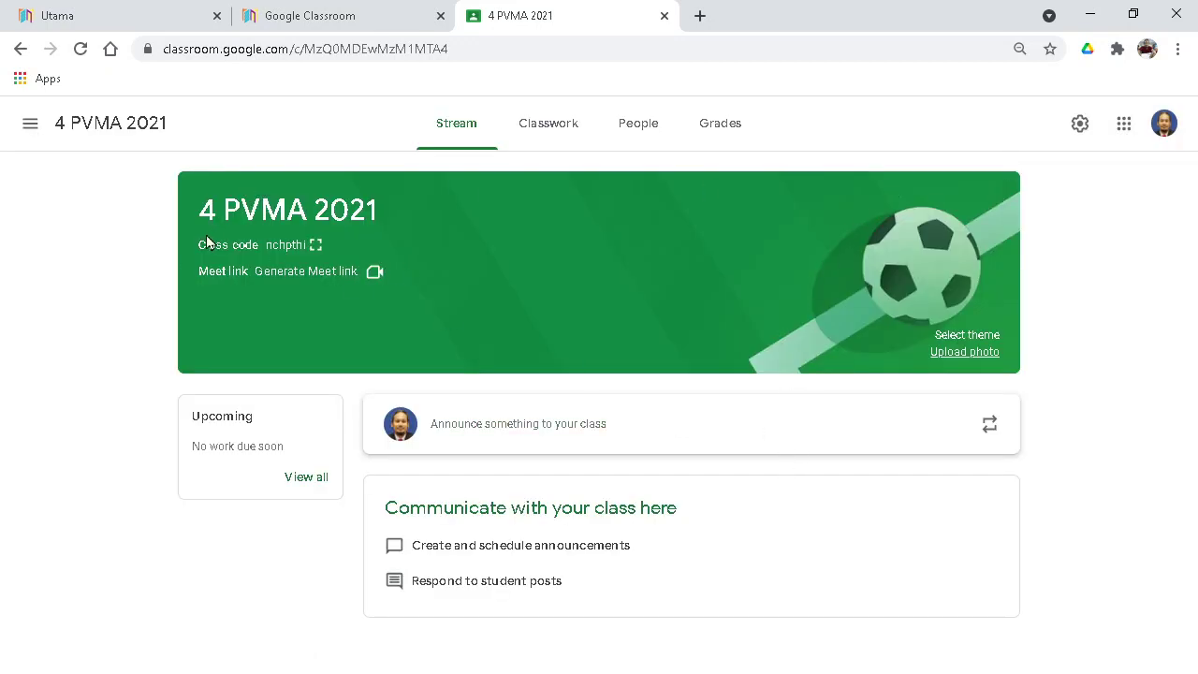
pyautogui.moveTo(365, 213); pyautogui.dragTo(381, 213)
pyautogui.click(201, 244)
pyautogui.moveTo(202, 244); pyautogui.dragTo(310, 257)
pyautogui.click(374, 244)
# Generate a Meet link for the class, copy it, and save it as visible to students
pyautogui.click(289, 274)
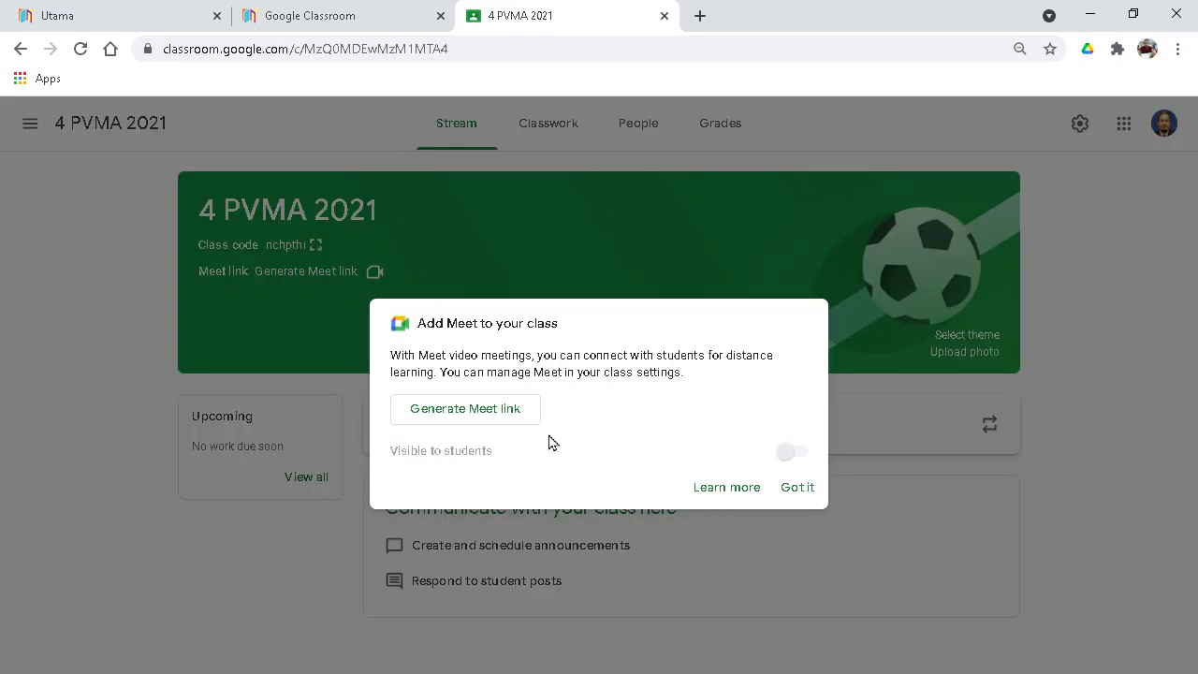
pyautogui.click(496, 412)
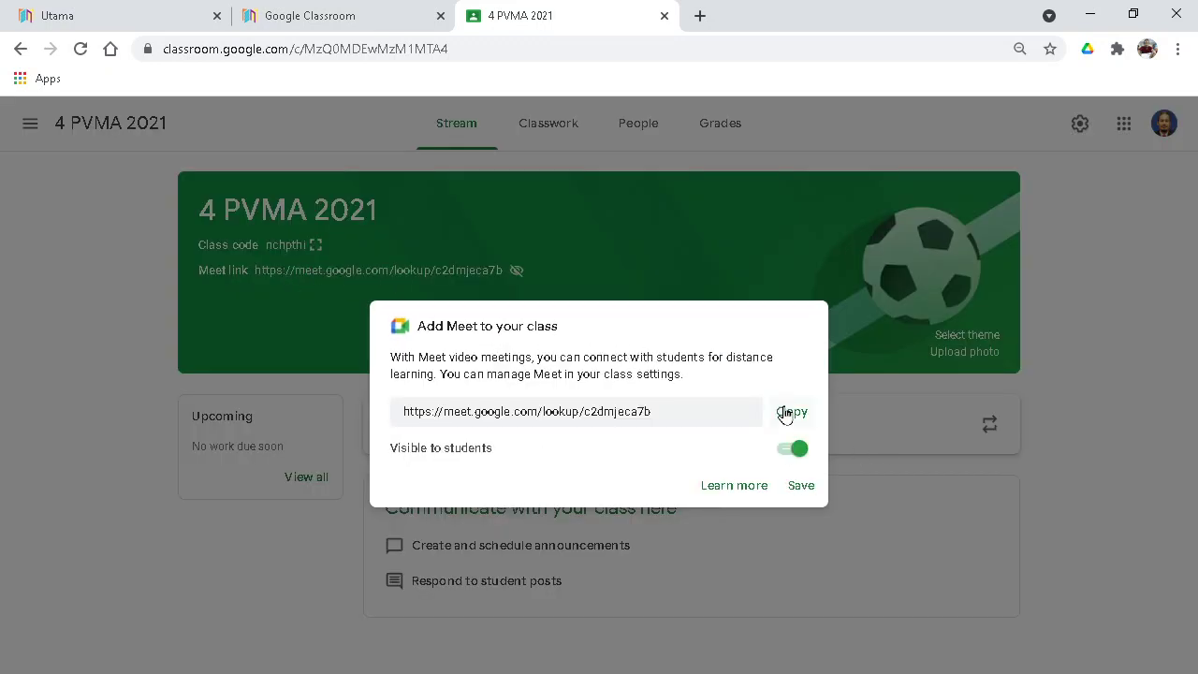
pyautogui.click(797, 417)
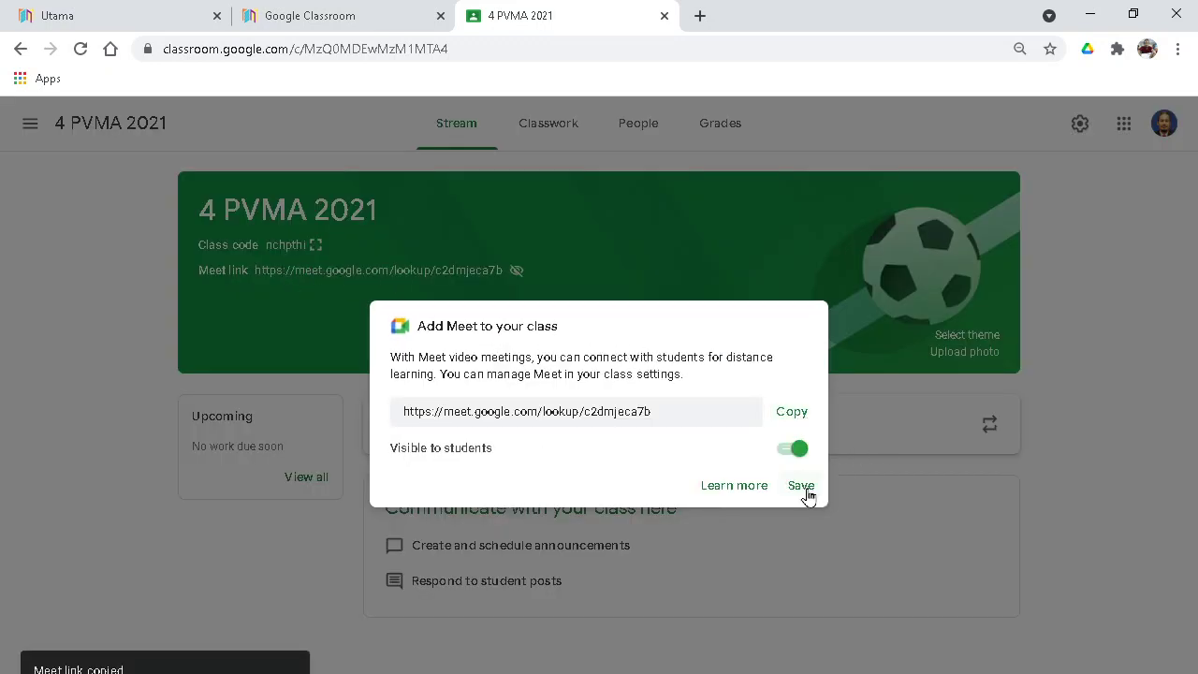
pyautogui.click(803, 486)
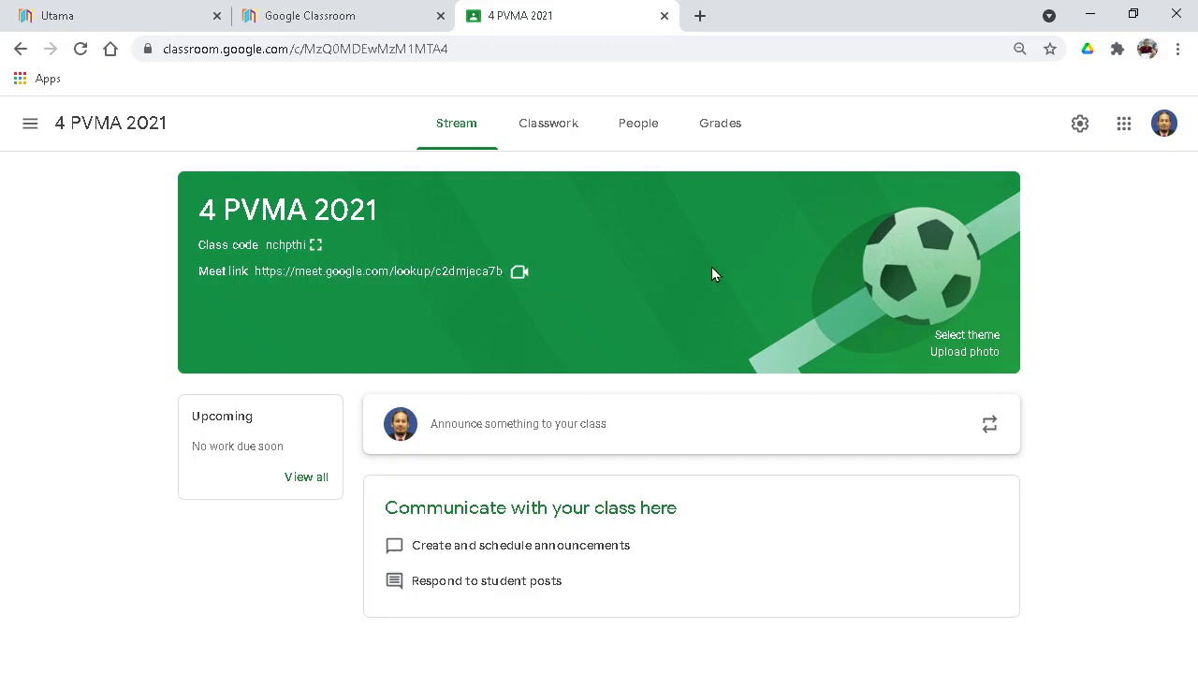
# Open the class Meet link to view the meeting page, close it, and highlight the Upcoming work notice
pyautogui.click(419, 274)
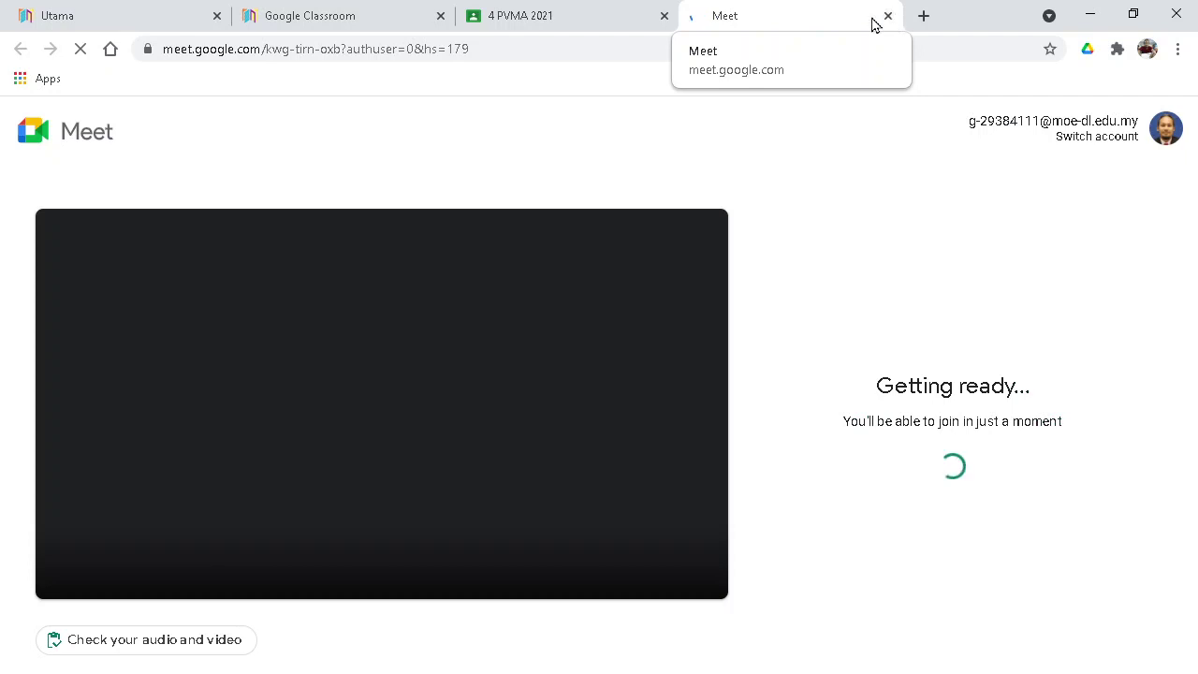
pyautogui.hotkey('ctrl', 'w')
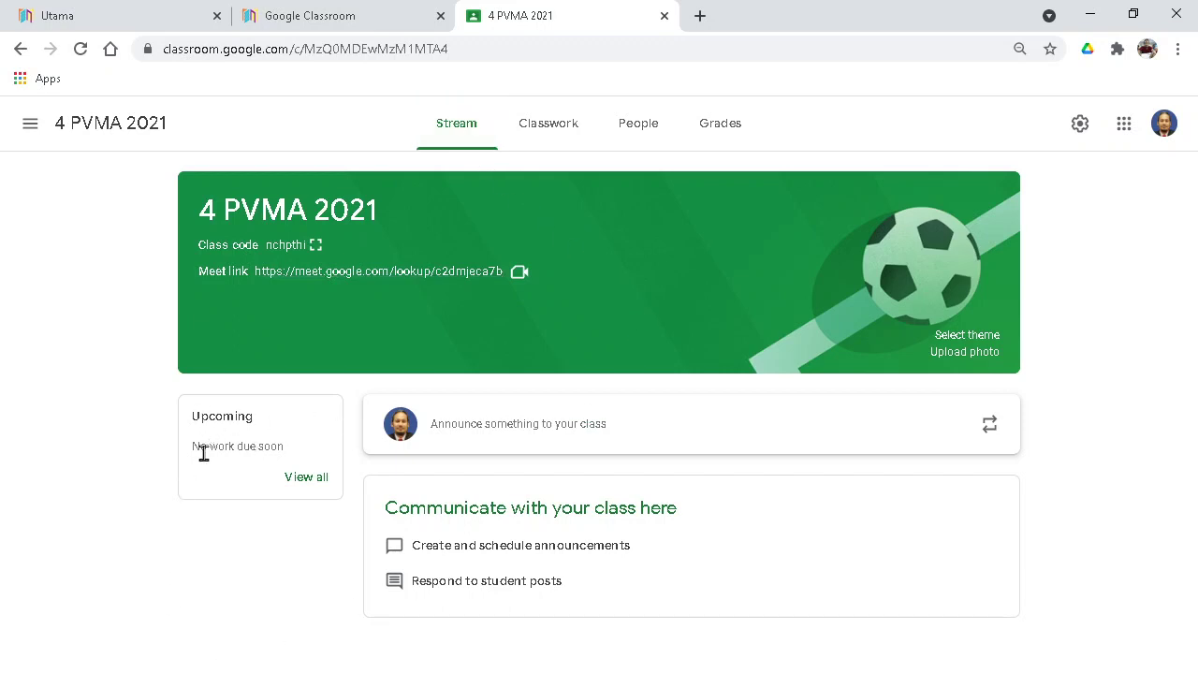
pyautogui.moveTo(201, 453); pyautogui.dragTo(315, 459)
pyautogui.click(313, 462)
# Post the announcement "Assalamualaikum" to all students of 4 PVMA 2021
pyautogui.click(575, 428)
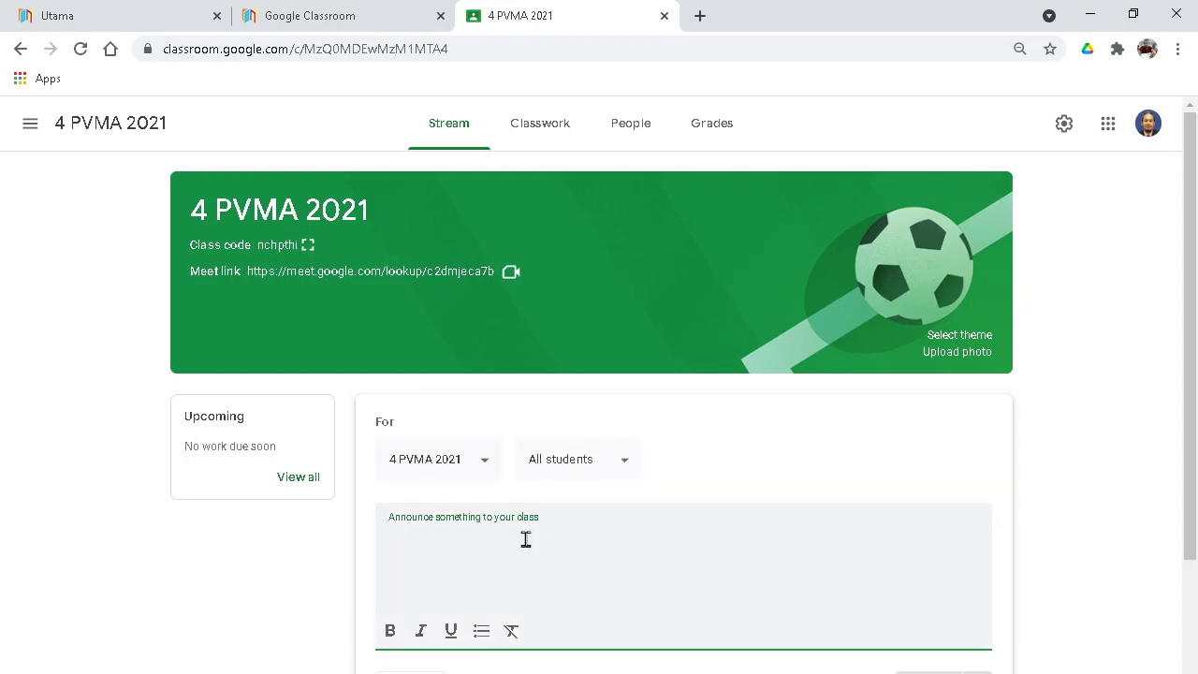
pyautogui.write('aSSALAMUALAIKUUM')
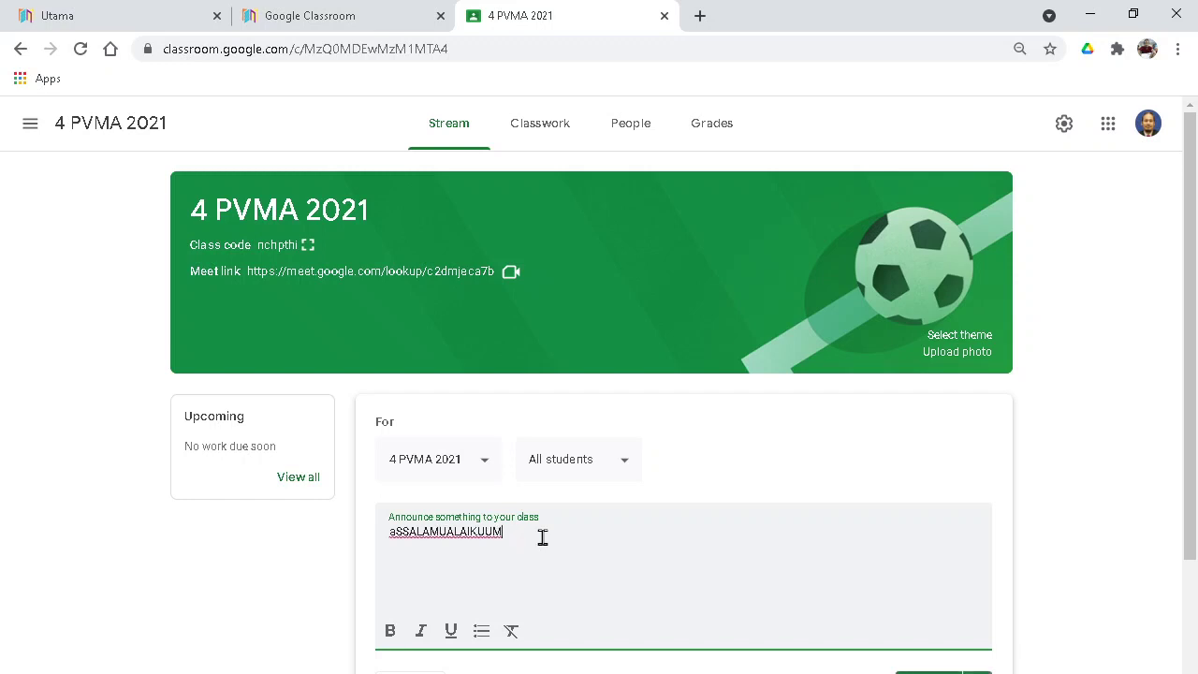
pyautogui.press('BackSpace')
pyautogui.press('BackSpace')
pyautogui.press('BackSpace')
pyautogui.press('BackSpace')
pyautogui.press('BackSpace')
pyautogui.press('BackSpace')
pyautogui.press('BackSpace')
pyautogui.press('BackSpace')
pyautogui.press('capslock')
pyautogui.write('A')
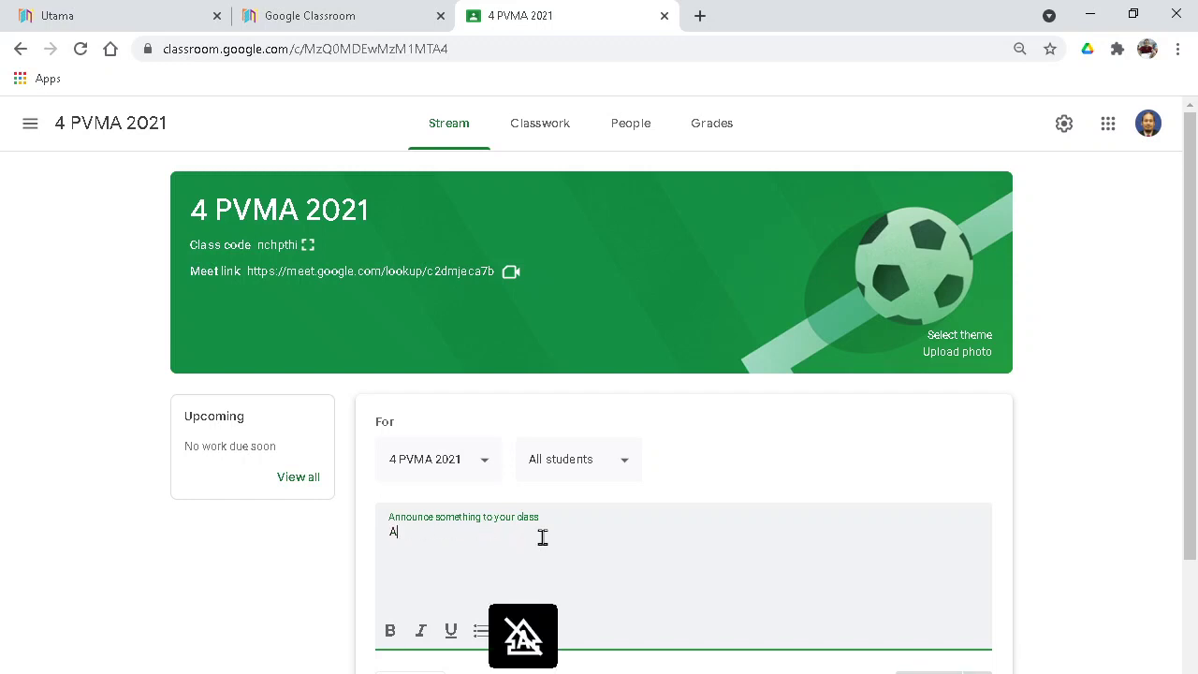
pyautogui.write('ssalma')
pyautogui.press('BackSpace')
pyautogui.press('BackSpace')
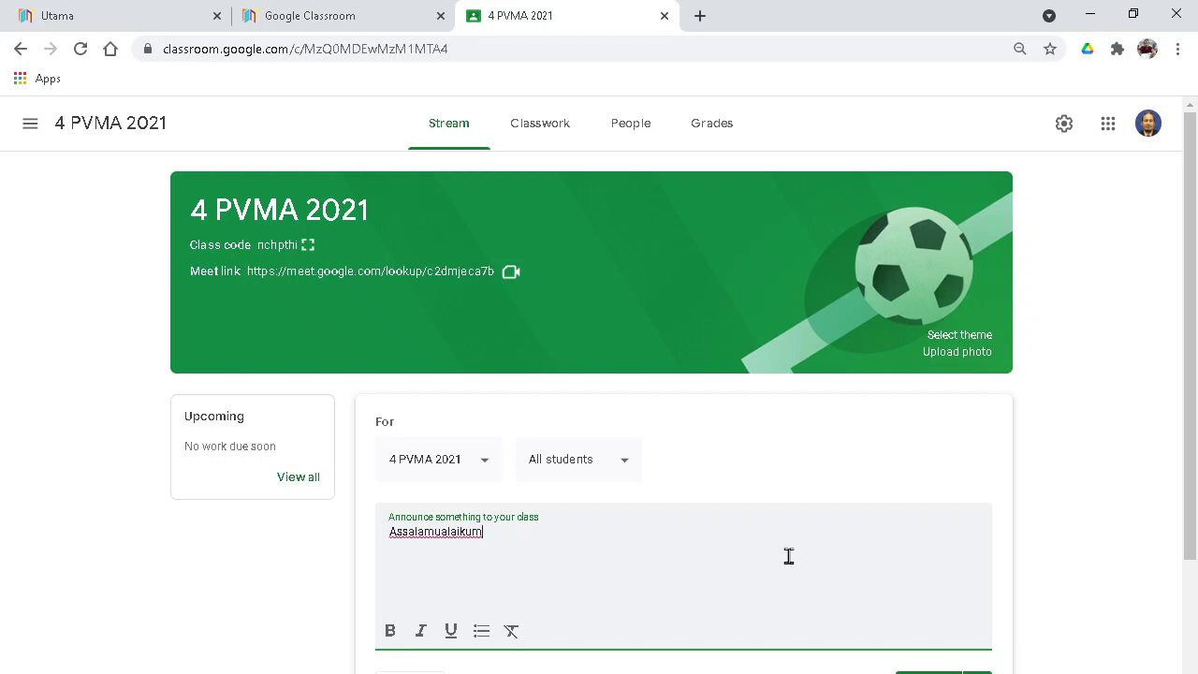
pyautogui.scroll(-2, 789, 560)
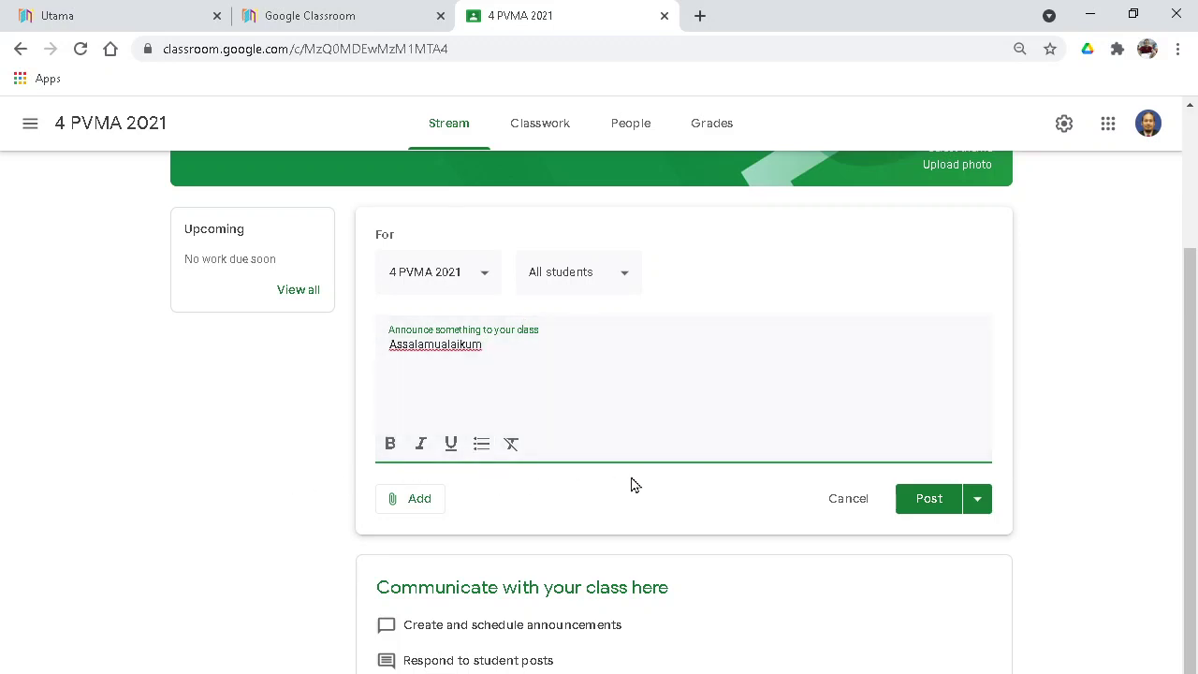
pyautogui.click(941, 502)
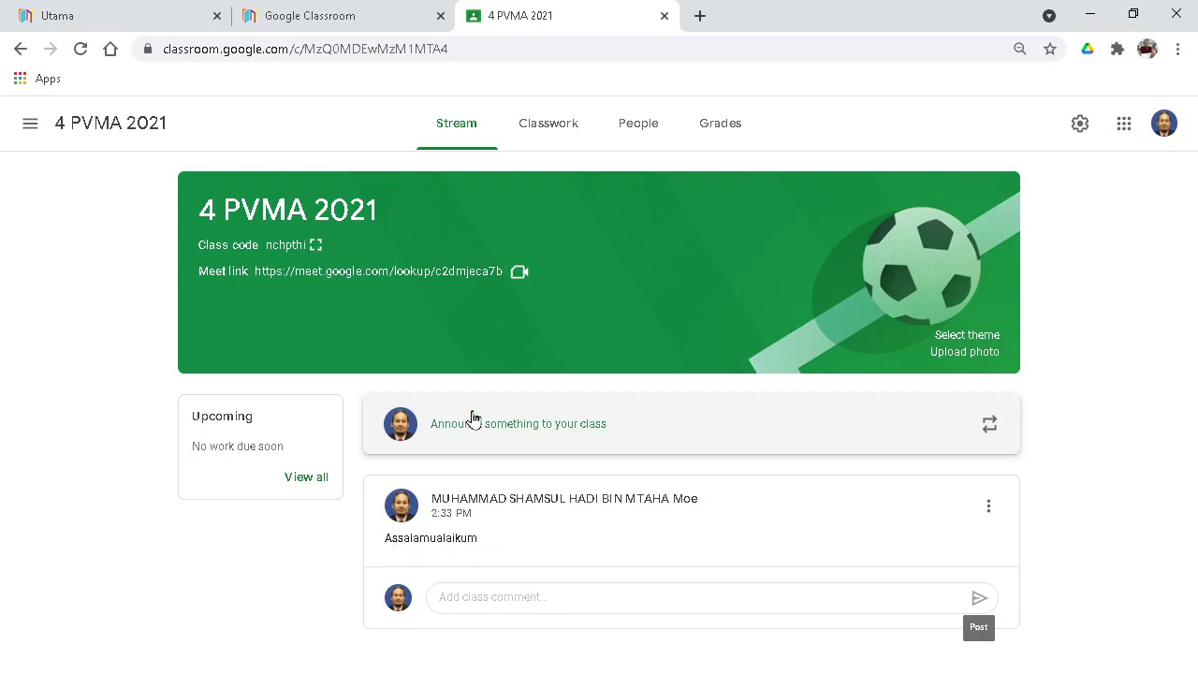
# Add the class comment "Waalaikumsalam" to the "Assalamualaikum" announcement
pyautogui.click(478, 596)
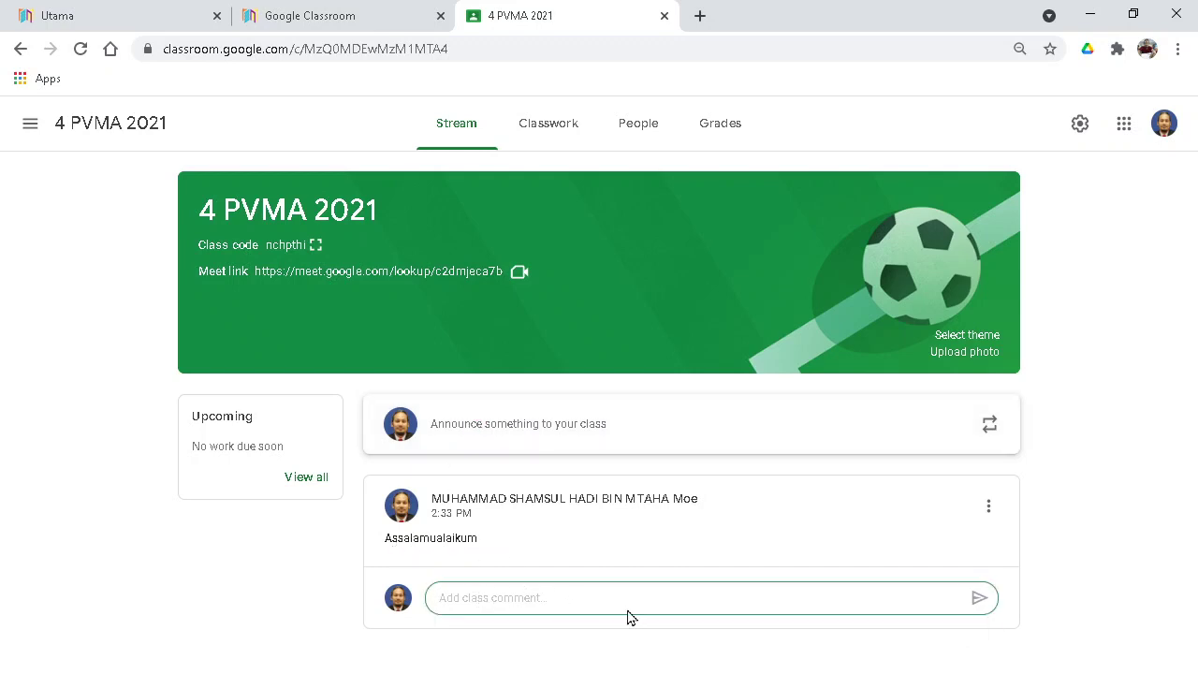
pyautogui.write('Waalaikumsalam')
pyautogui.press('Return')
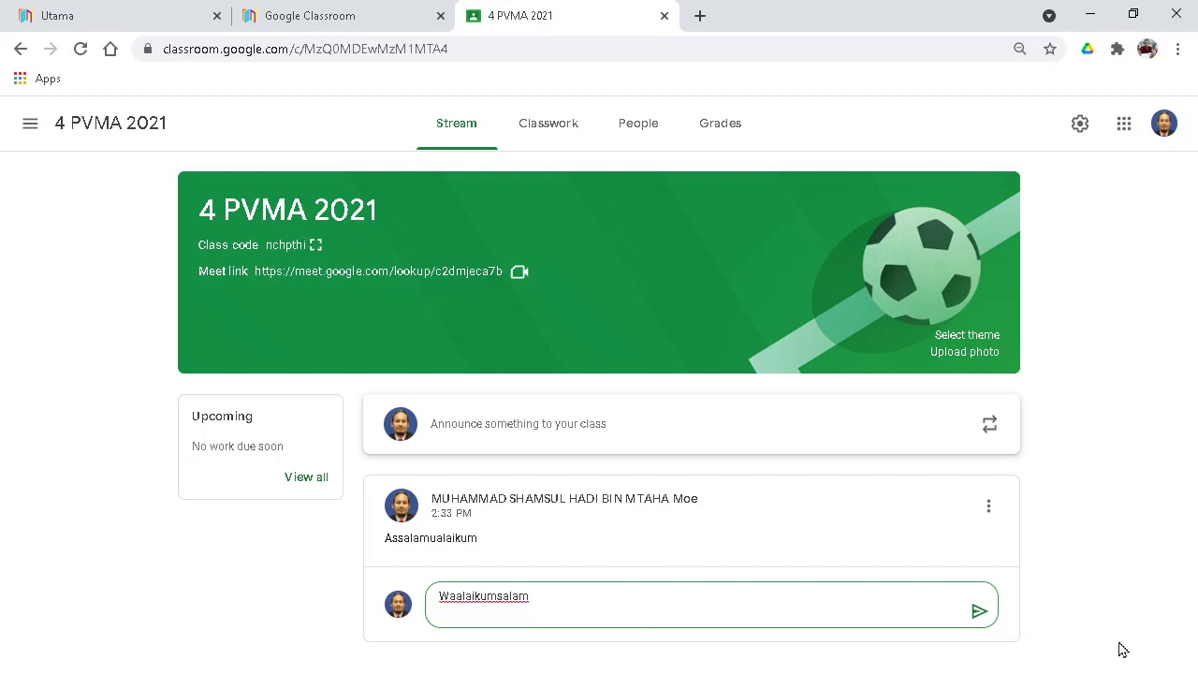
pyautogui.click(981, 612)
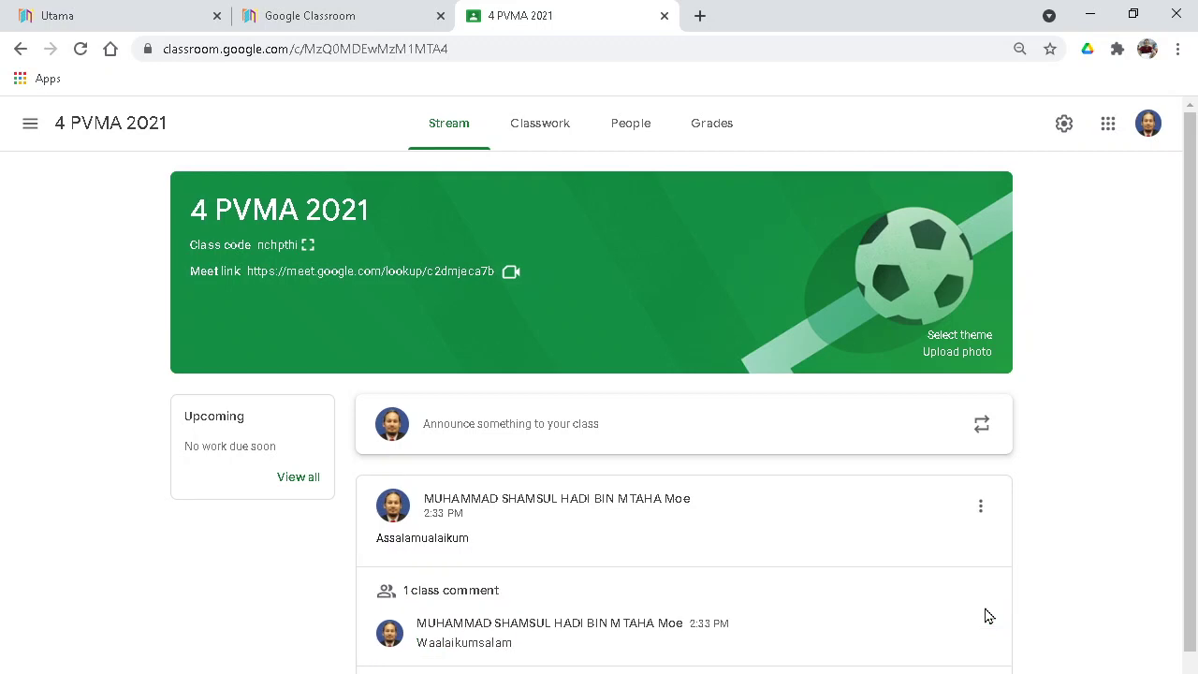
# Post a separate announcement "Waalaikuumsalam" to all students of 4 PVMA 2021
pyautogui.scroll(-1, 674, 573)
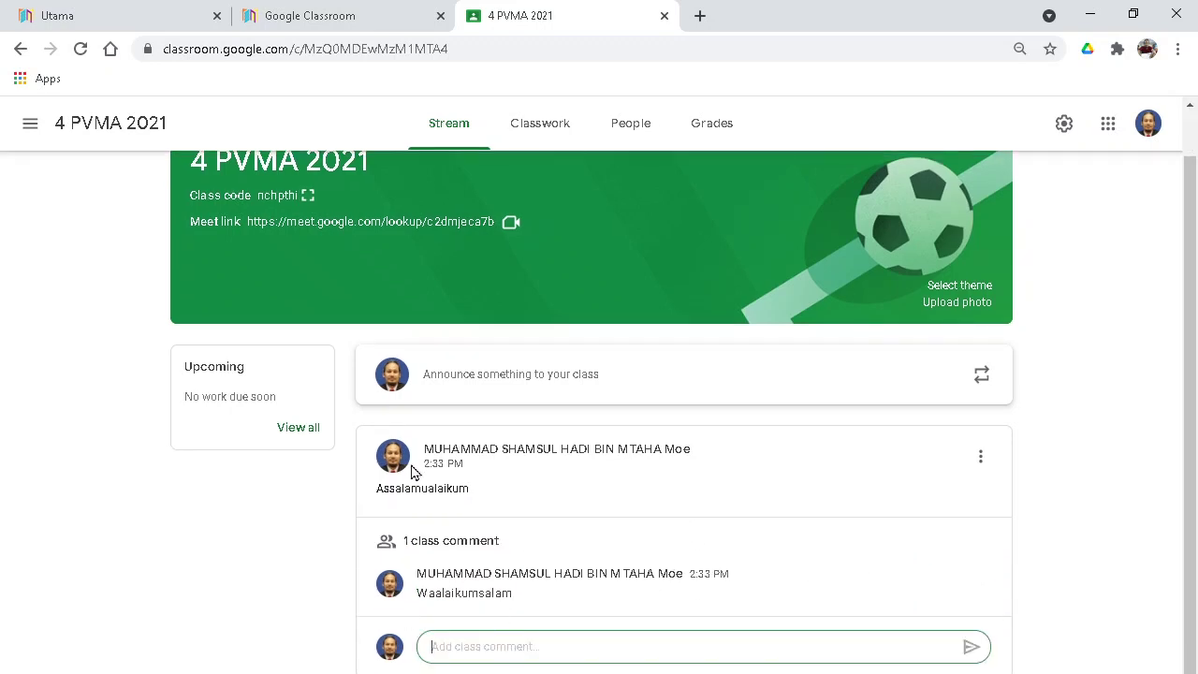
pyautogui.click(463, 387)
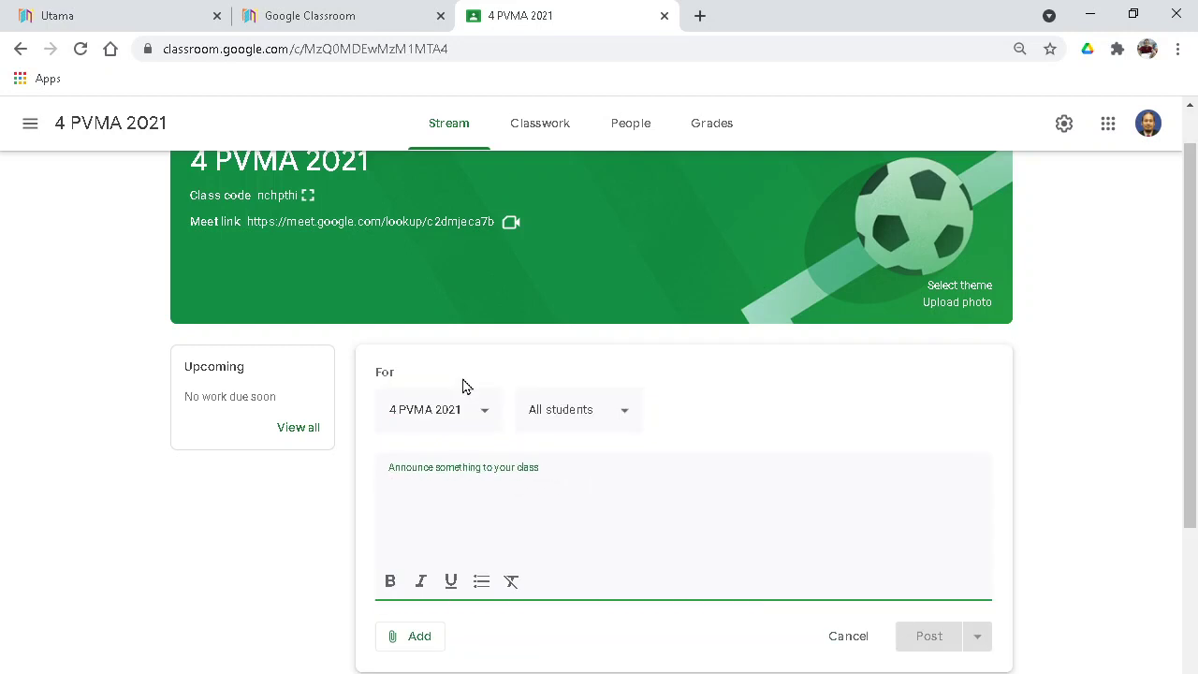
pyautogui.write('Waalaikuumsalam')
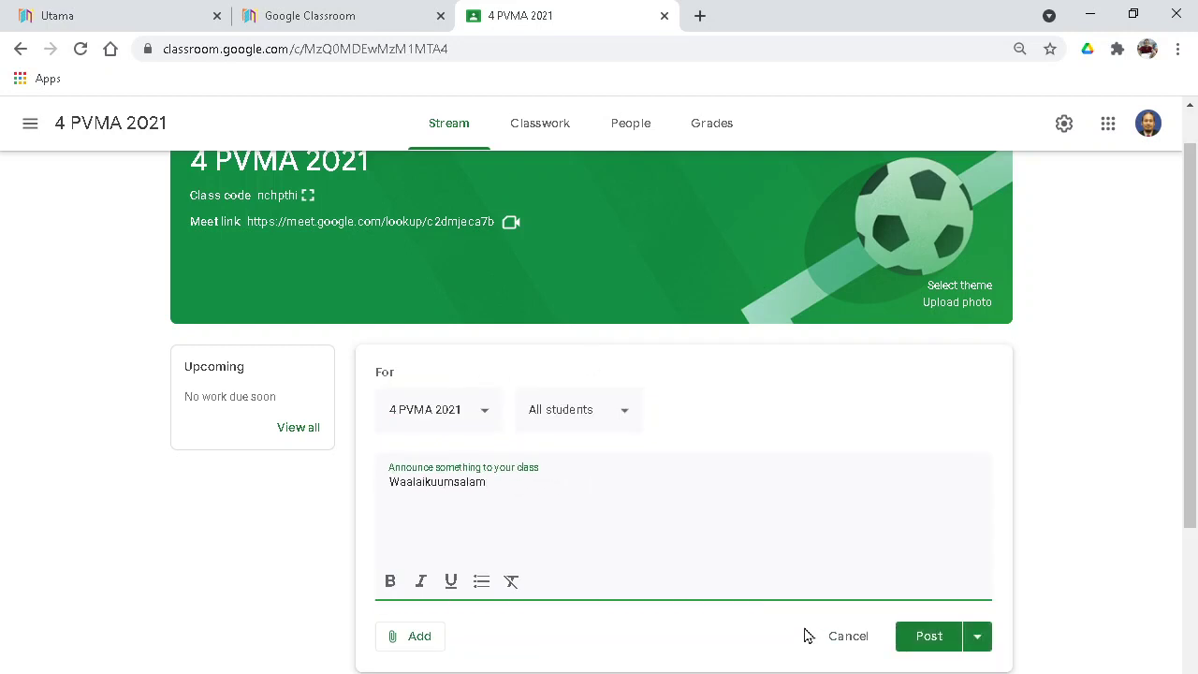
pyautogui.click(948, 640)
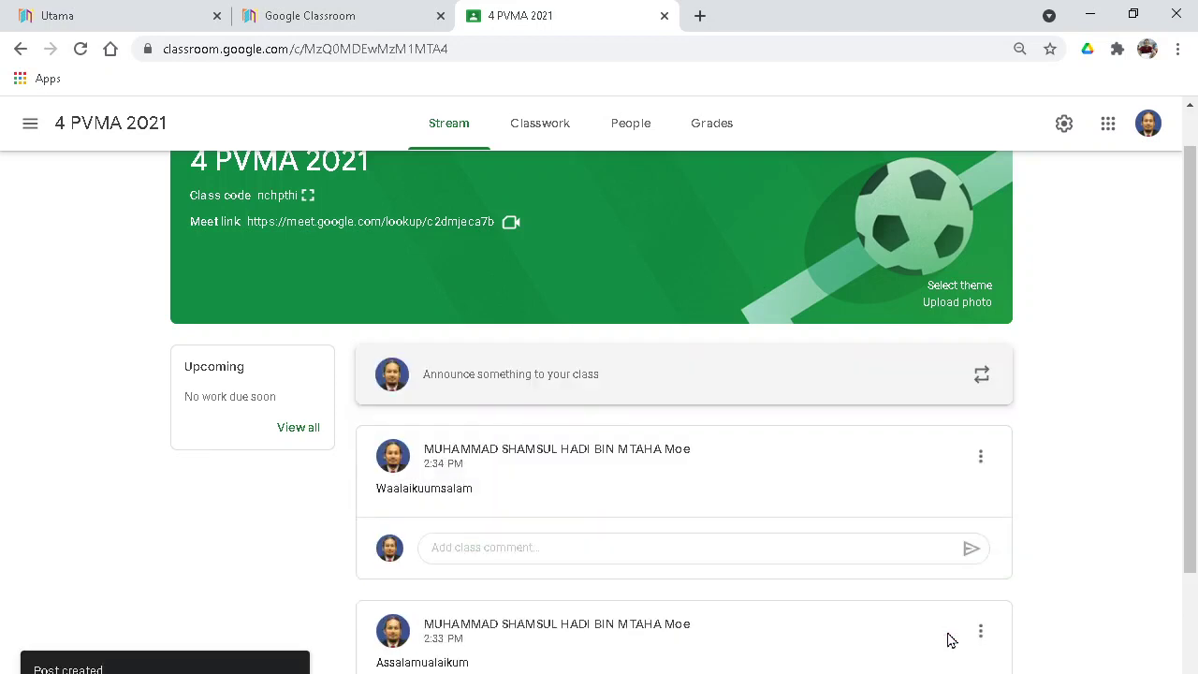
# Delete the "Waalaikuumsalam" announcement from the class stream
pyautogui.scroll(-2, 502, 478)
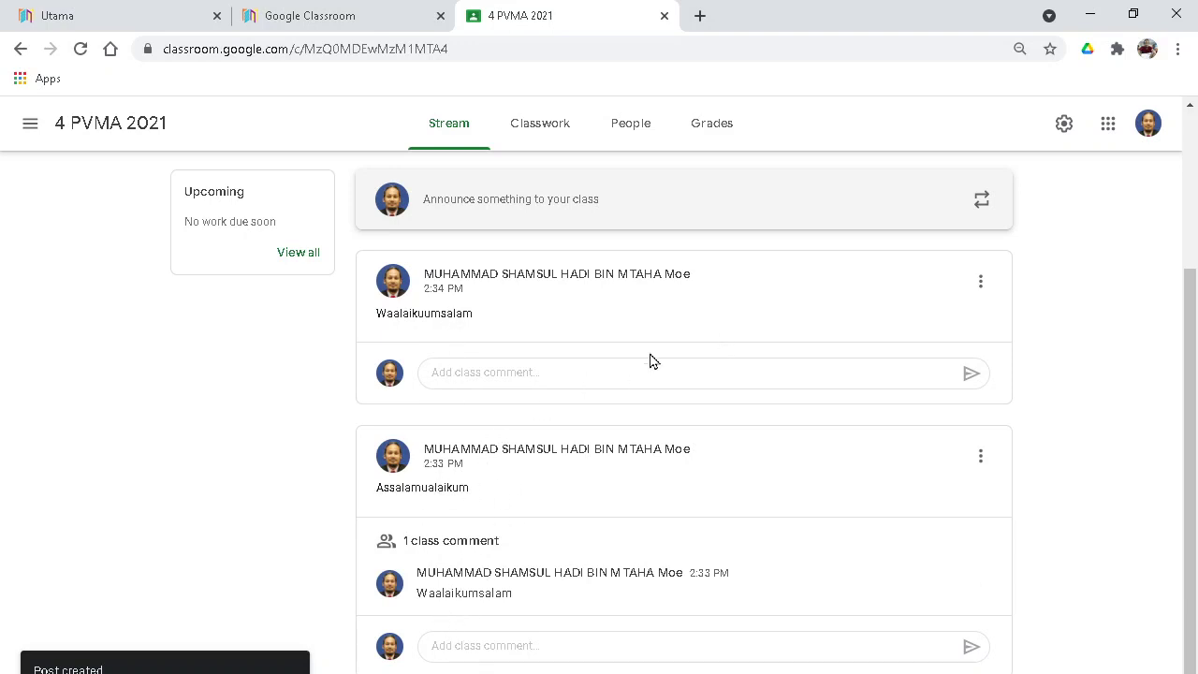
pyautogui.click(988, 285)
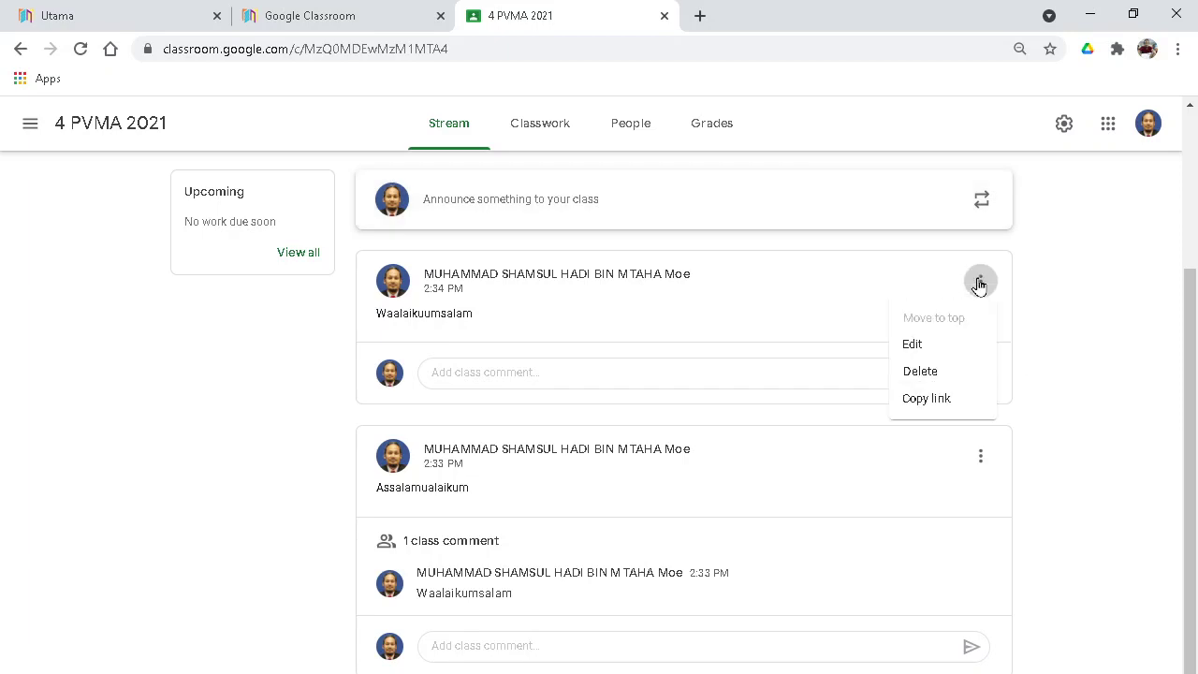
pyautogui.click(922, 372)
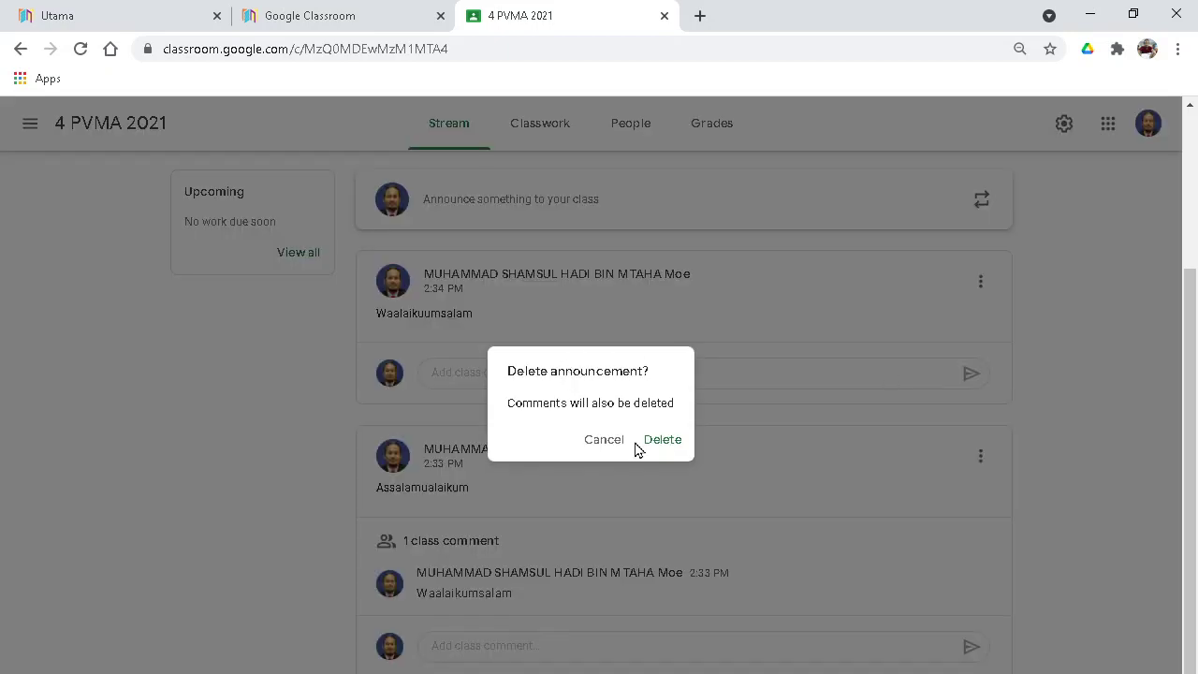
pyautogui.click(673, 440)
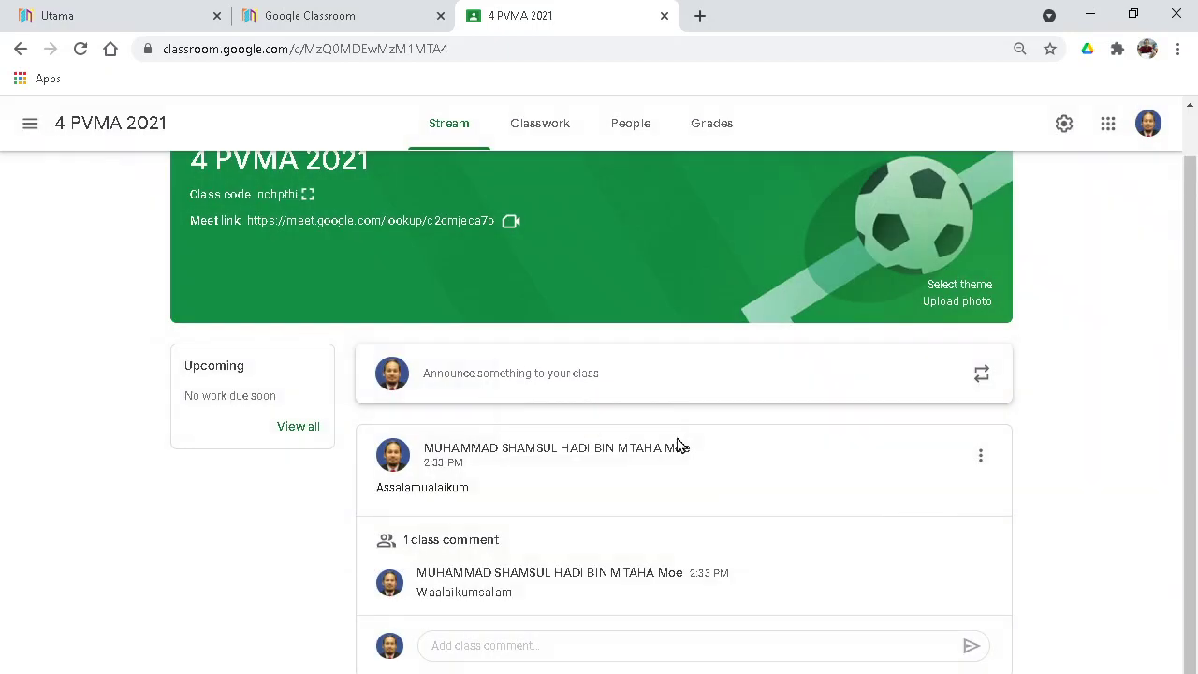
# Draft a new announcement to all students of 4 PVMA 2021 reading "Sila tonton video di bawah."
pyautogui.click(600, 394)
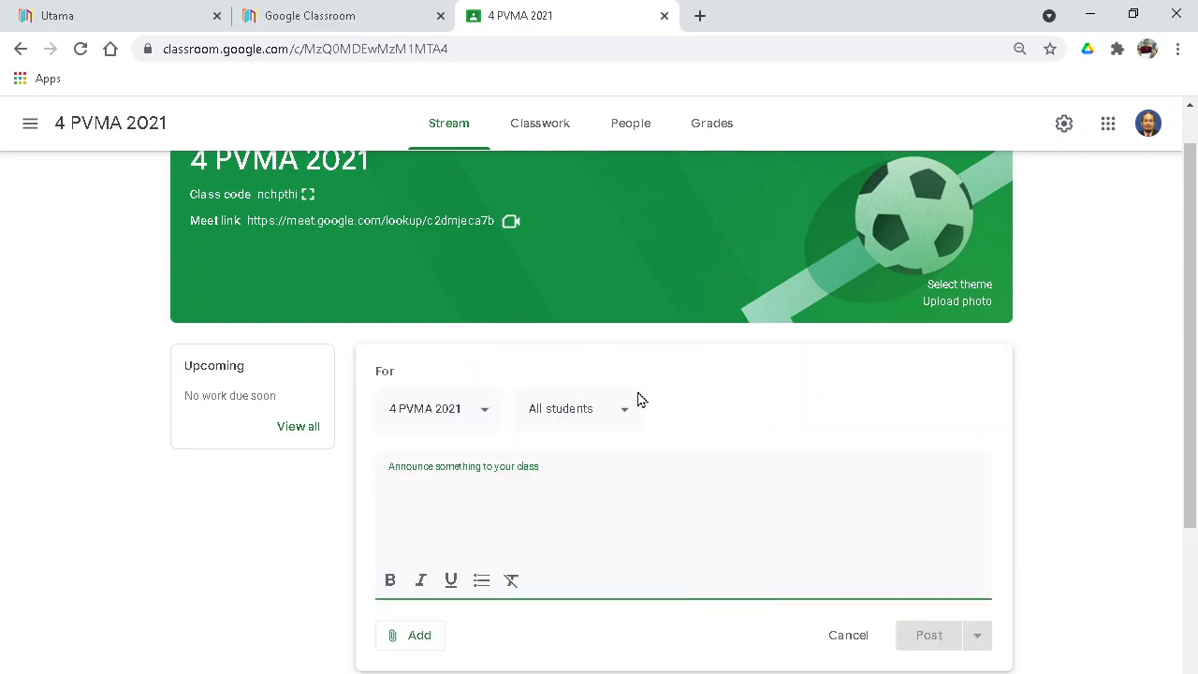
pyautogui.scroll(-3, 775, 415)
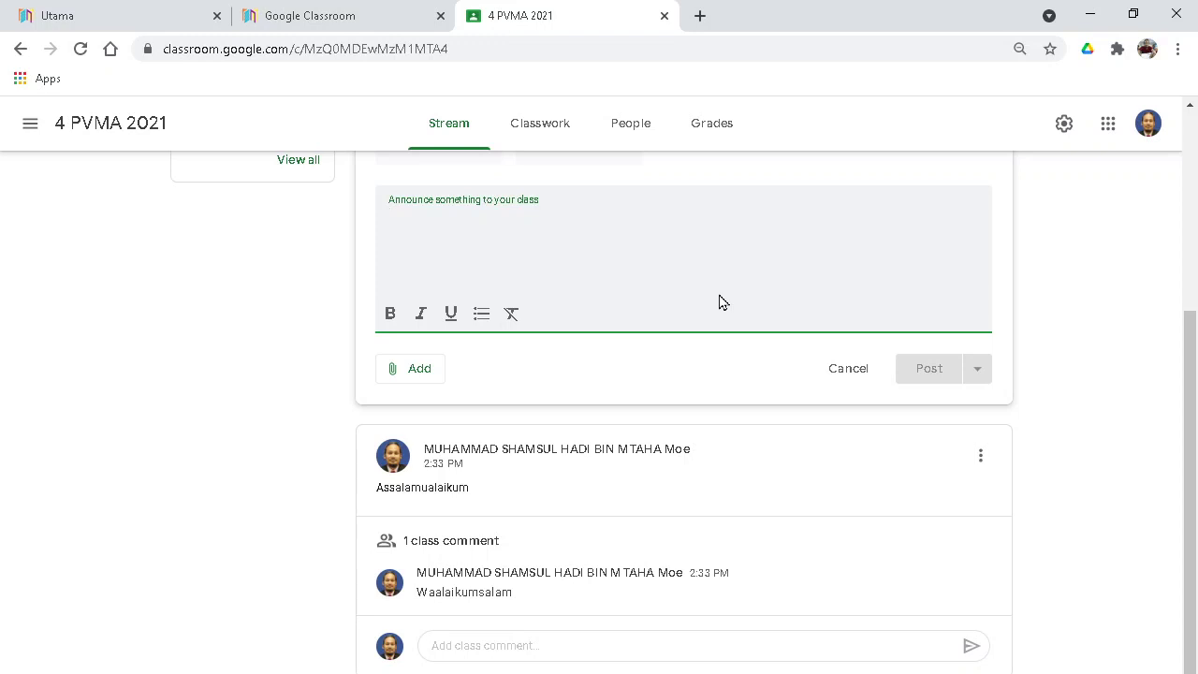
pyautogui.write('Sila tto')
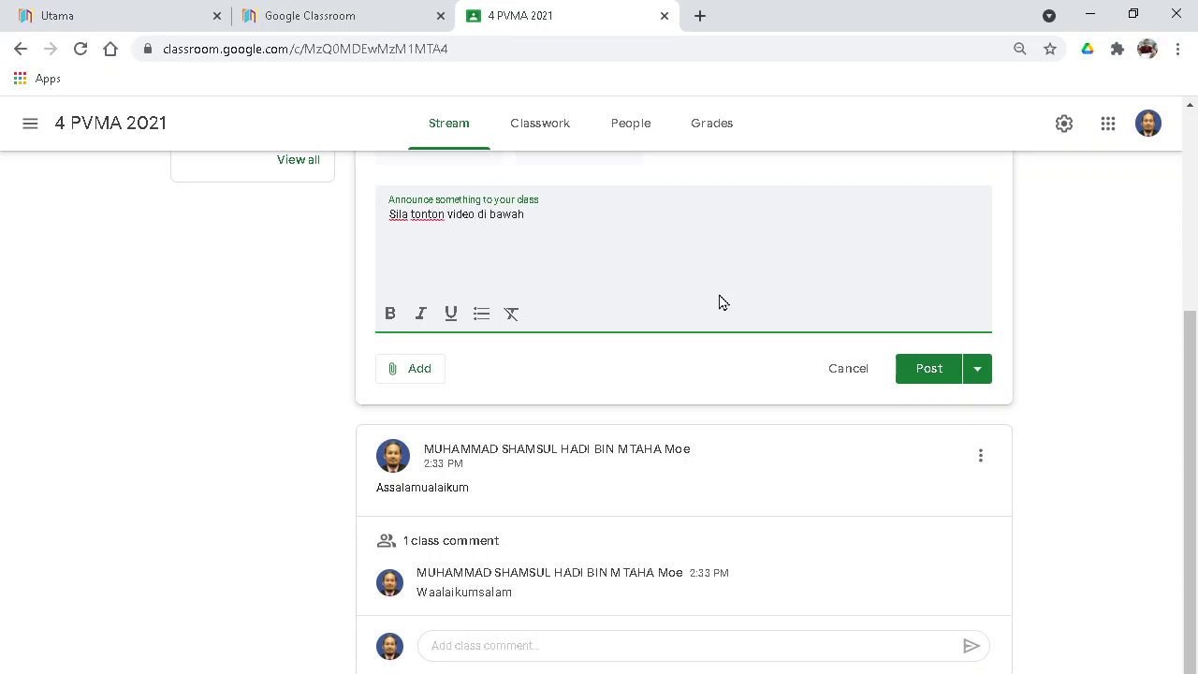
# Search YouTube for "plough" within the announcement's attachments and attach the video "ploughing the maize field. part 1"
pyautogui.click(403, 376)
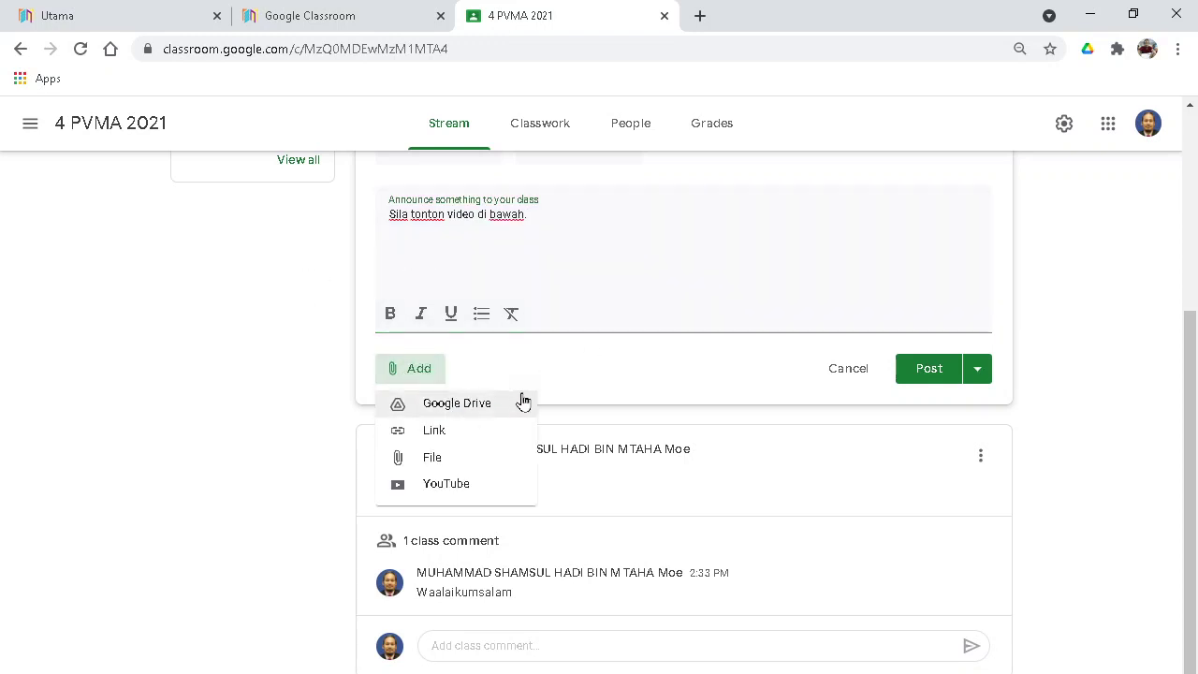
pyautogui.click(423, 484)
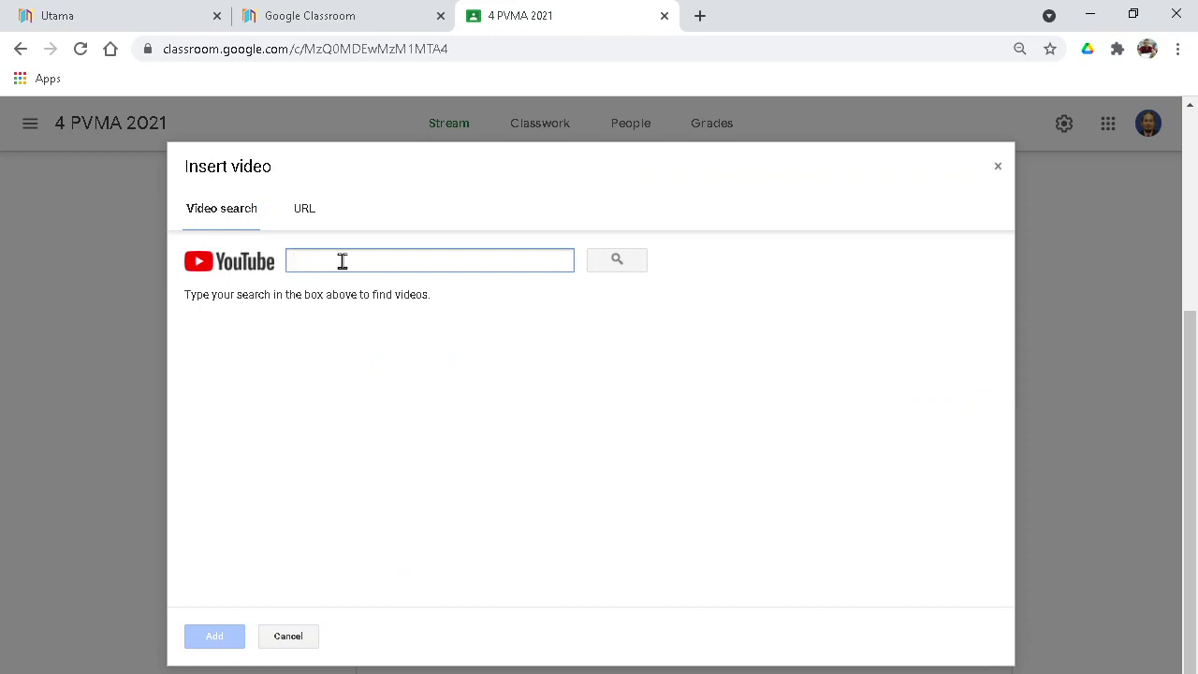
pyautogui.write('plough')
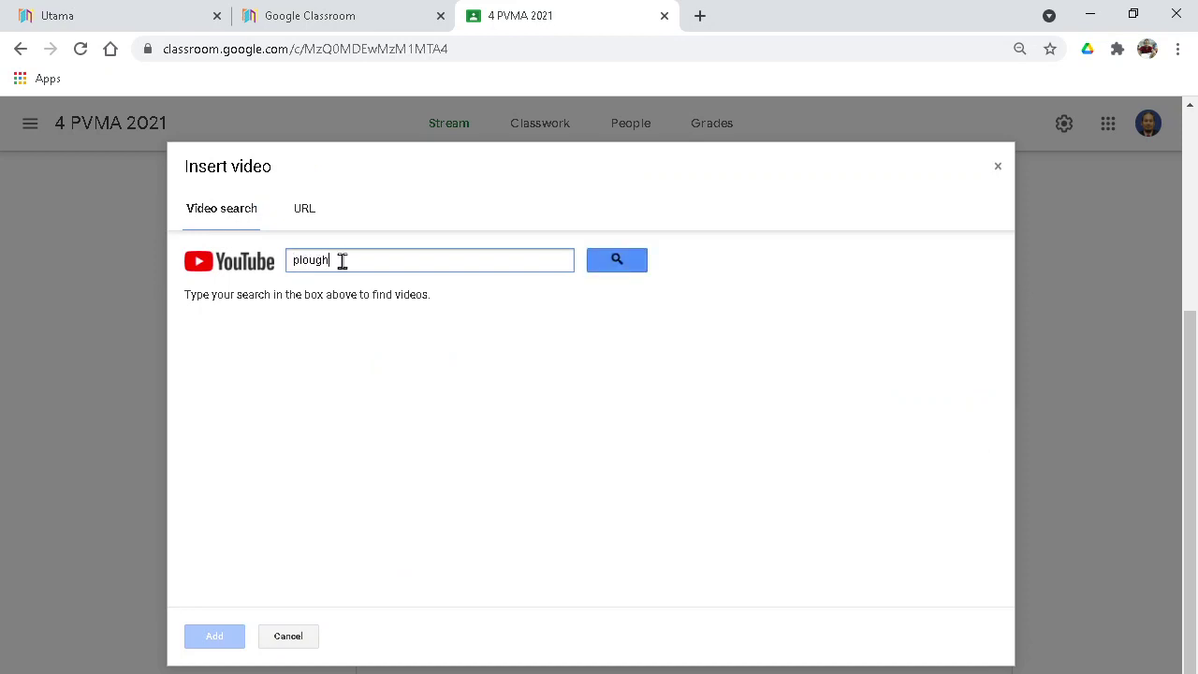
pyautogui.click(625, 265)
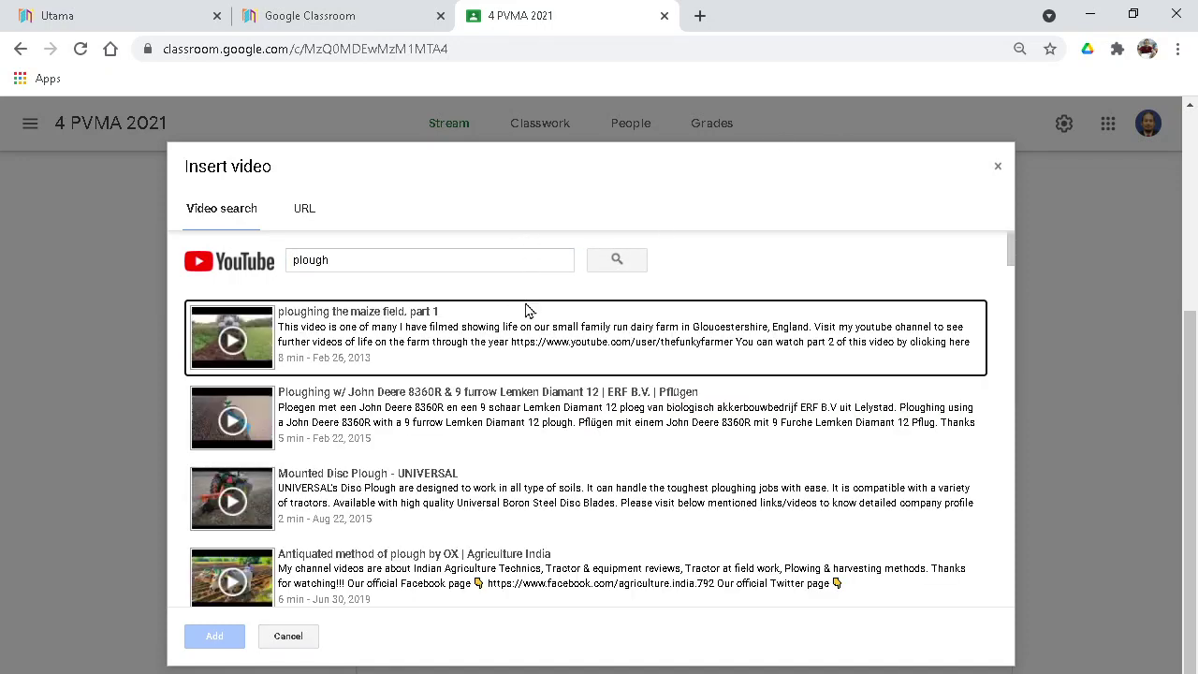
pyautogui.click(321, 346)
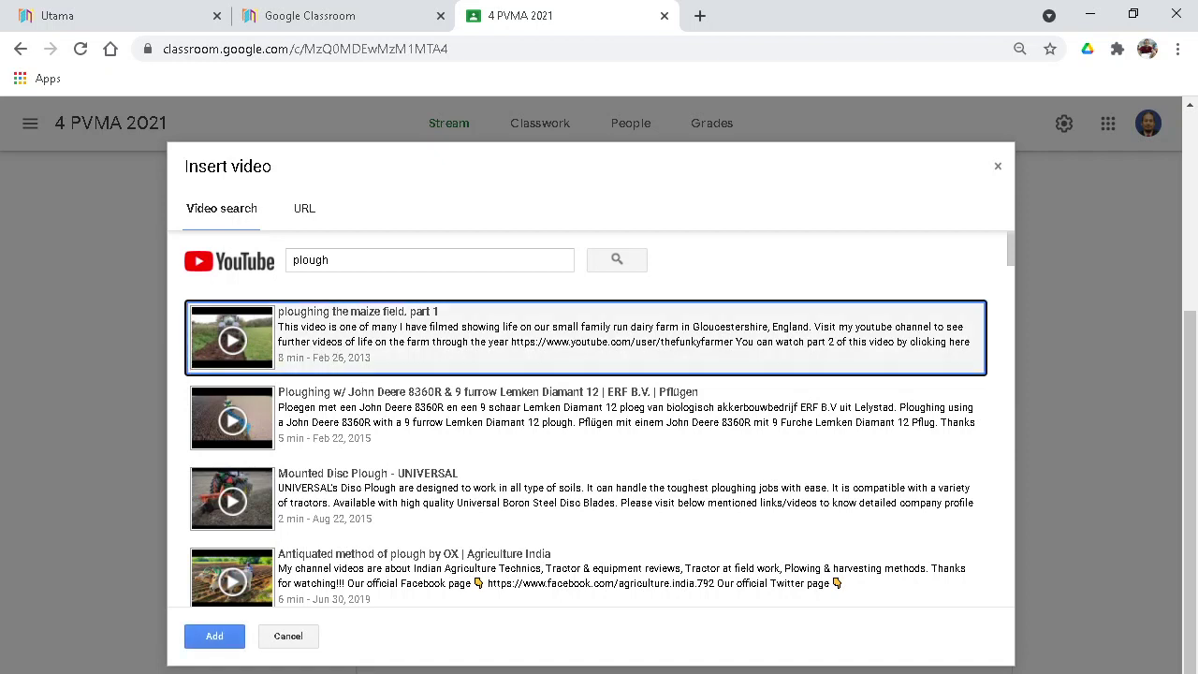
pyautogui.click(213, 636)
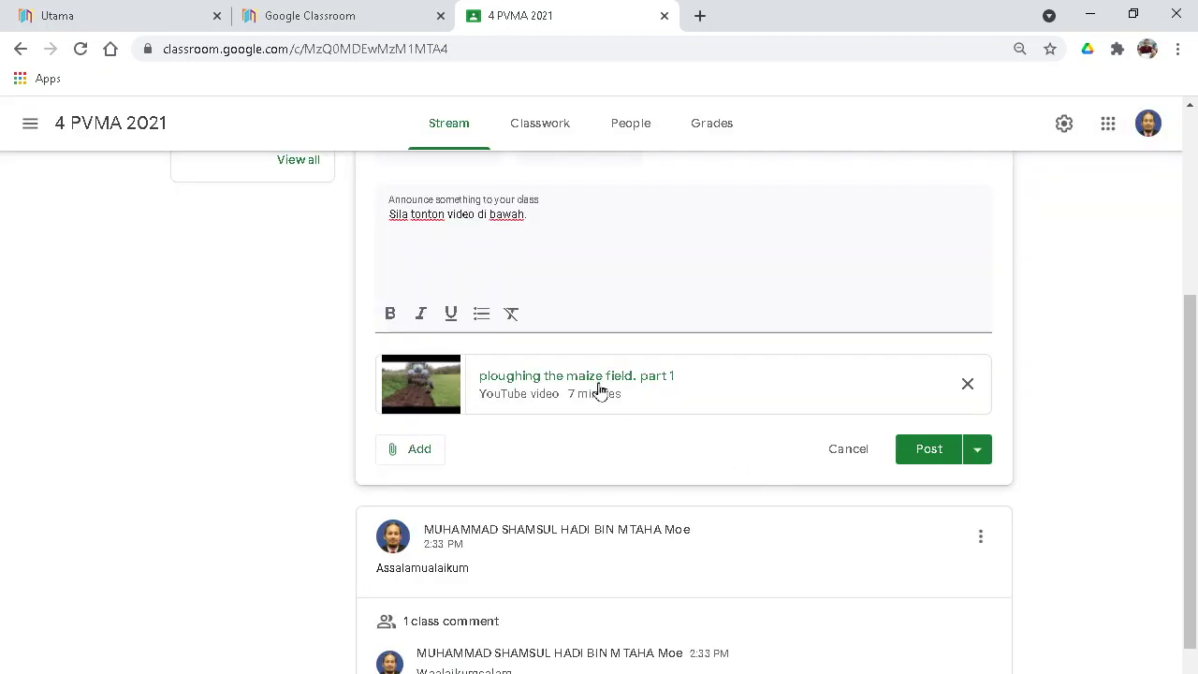
# Open YouTube in a separate browser tab and search for "chisel plough"
pyautogui.click(700, 16)
pyautogui.click(196, 384)
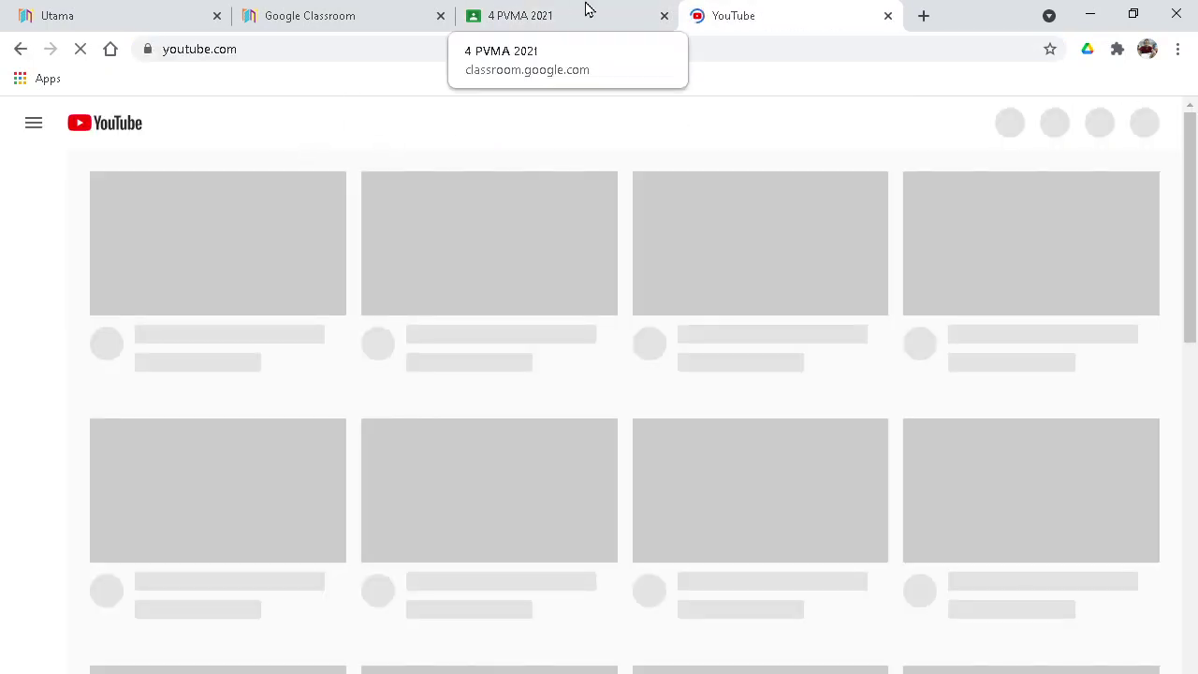
pyautogui.click(533, 11)
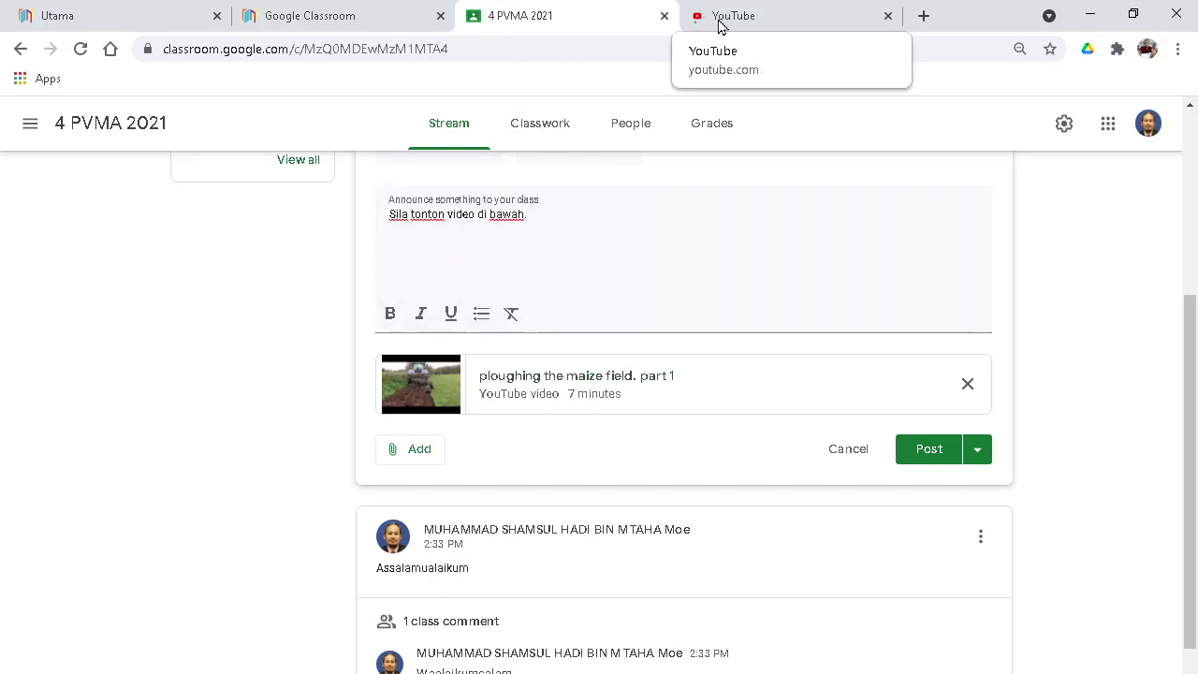
pyautogui.click(753, 15)
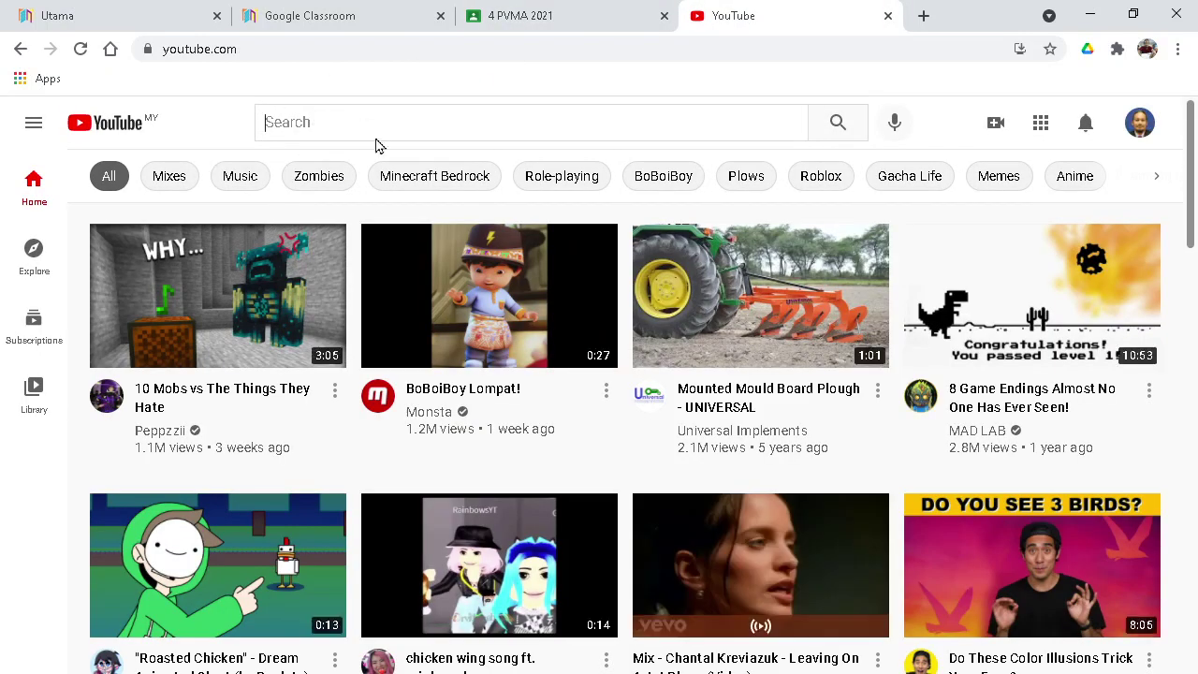
pyautogui.write('plo')
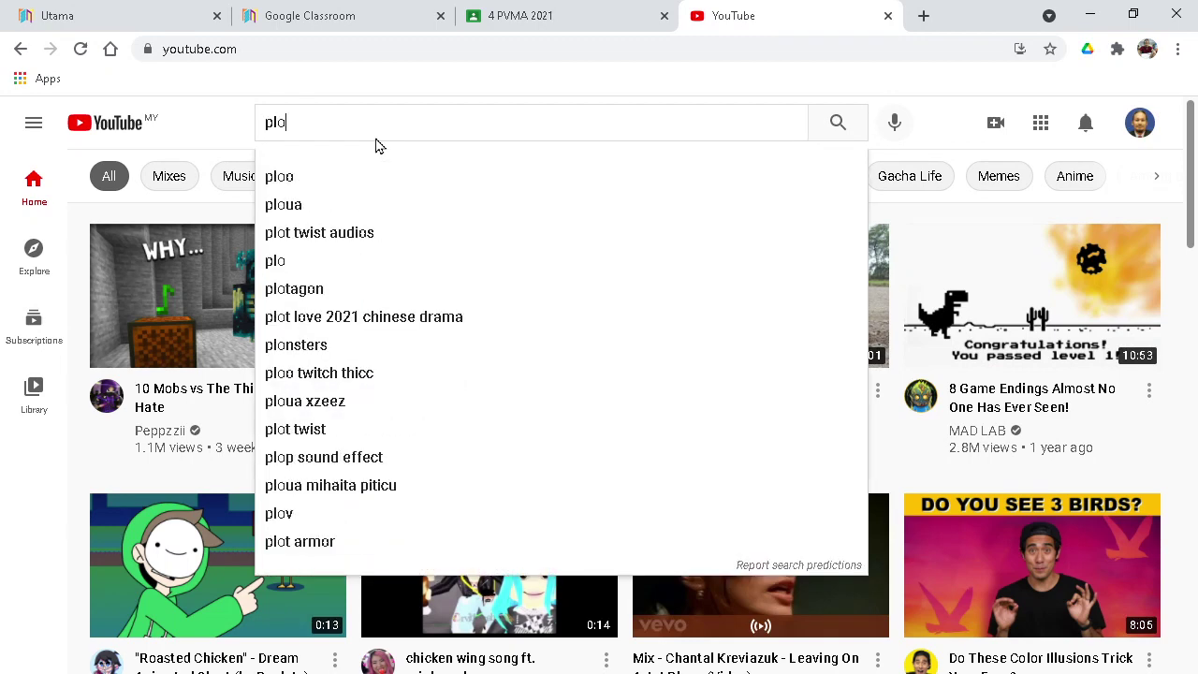
pyautogui.press('BackSpace')
pyautogui.press('BackSpace')
pyautogui.press('BackSpace')
pyautogui.write('ch')
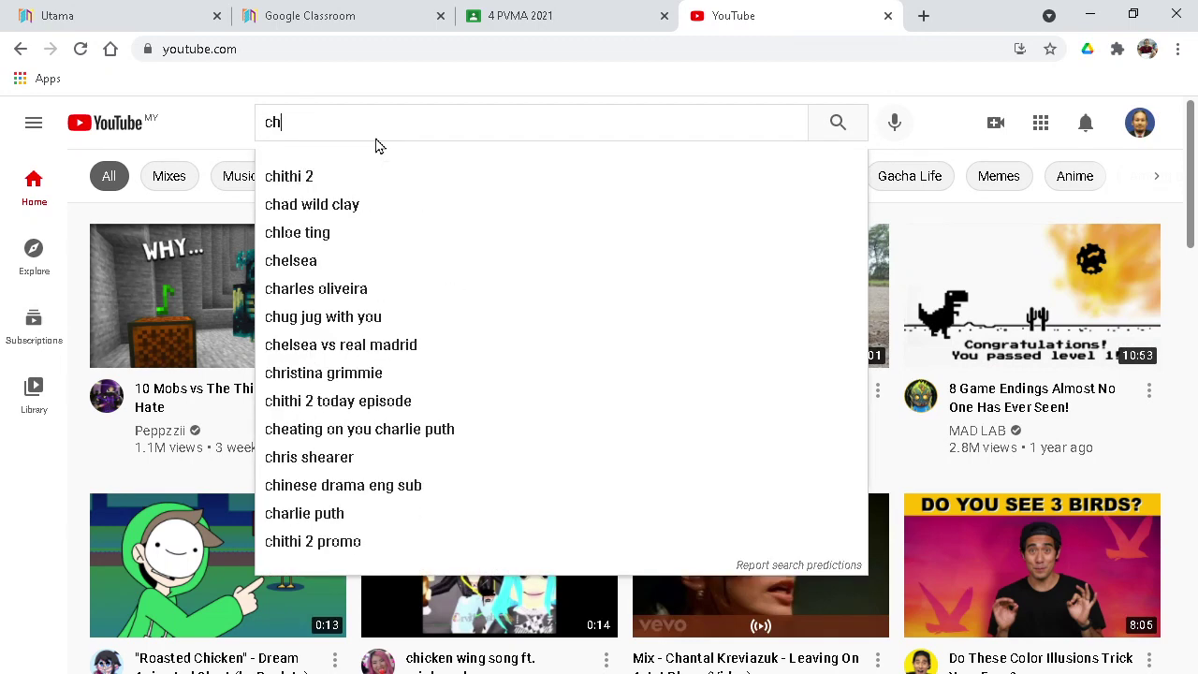
pyautogui.write('isel plough')
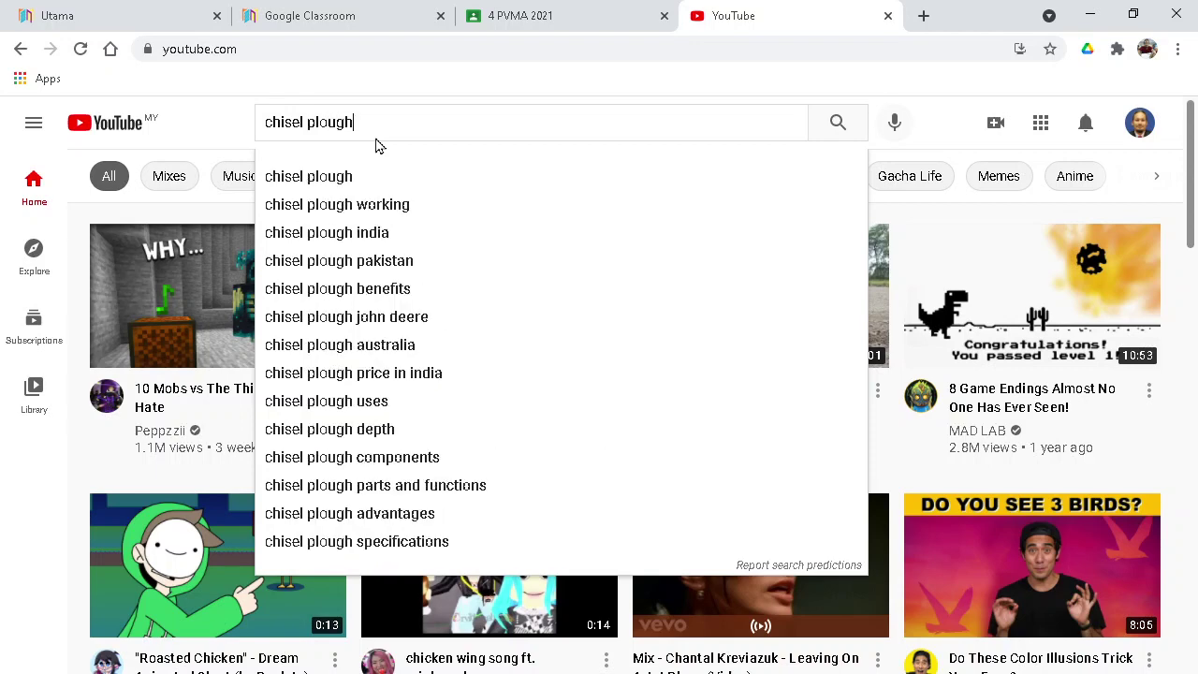
pyautogui.press('Return')
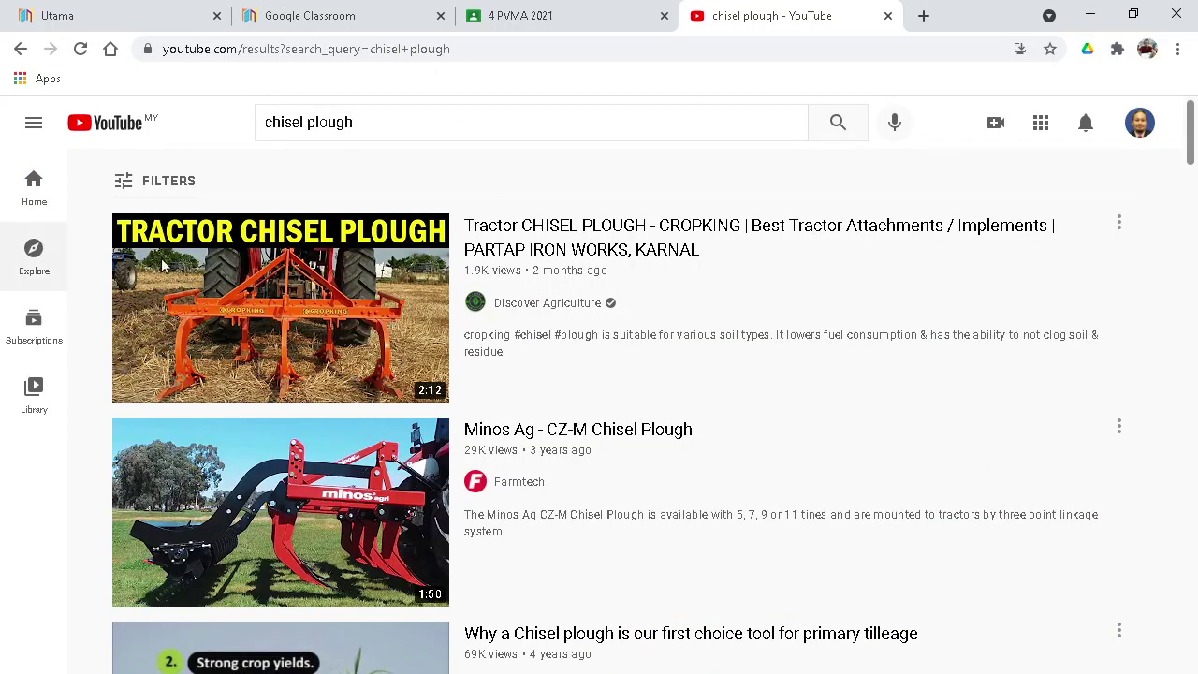
# Open the "Tractor CHISEL PLOUGH - CROPKING" video and copy its web address
pyautogui.click(493, 227)
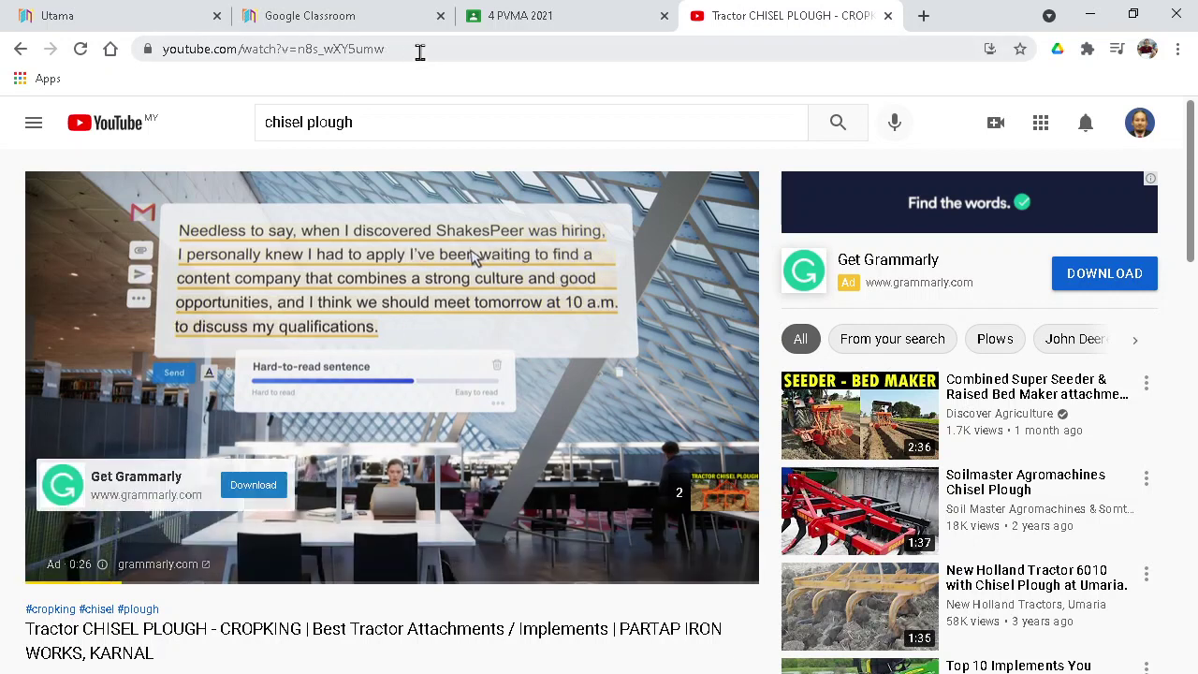
pyautogui.moveTo(419, 48); pyautogui.dragTo(169, 47)
pyautogui.rightClick(186, 52)
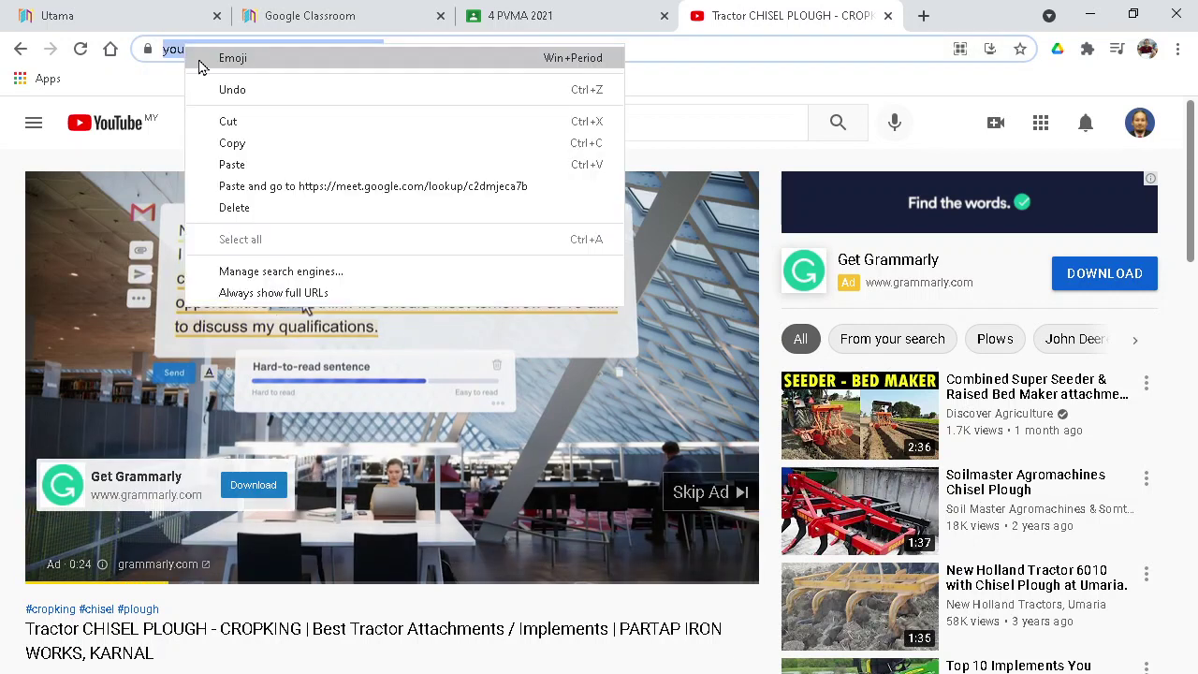
pyautogui.click(200, 142)
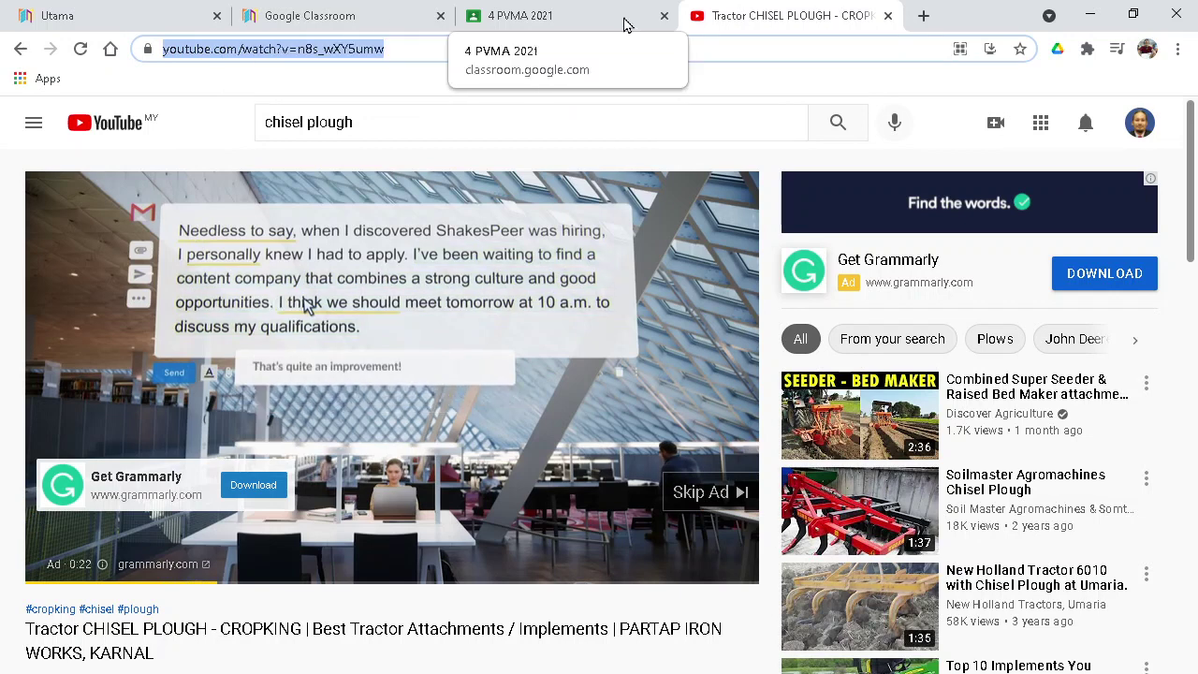
# Return to the 4 PVMA 2021 announcement draft and attach the copied chisel plough video address as a link
pyautogui.click(567, 17)
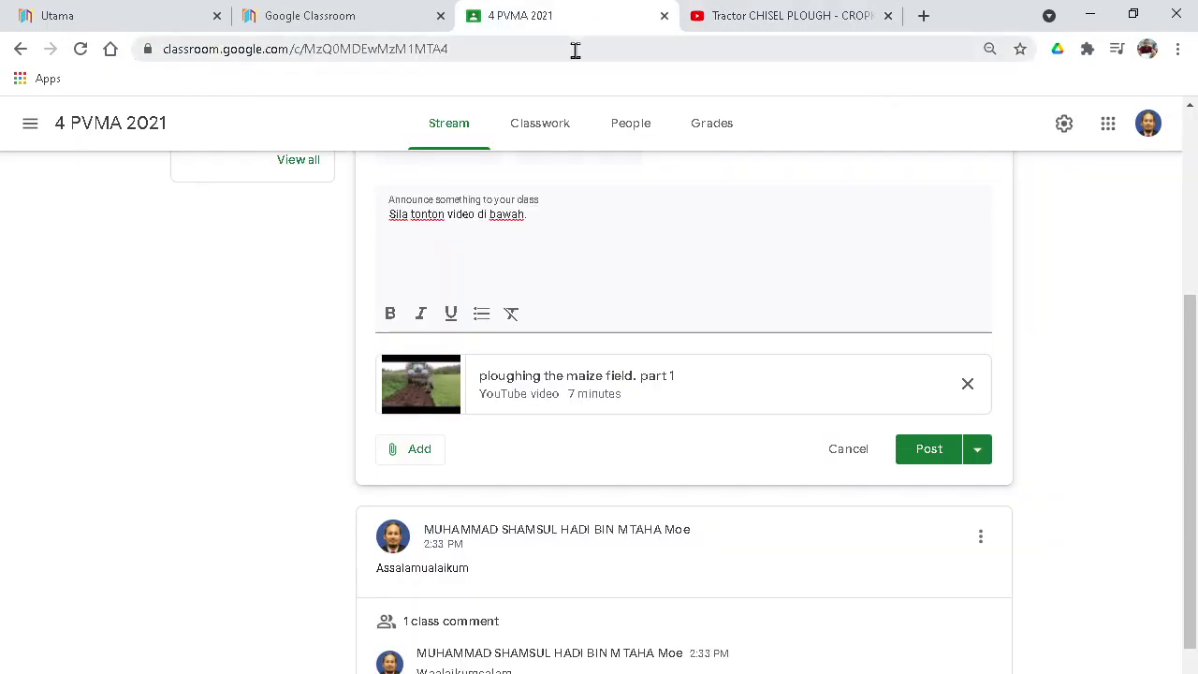
pyautogui.click(415, 450)
pyautogui.click(433, 514)
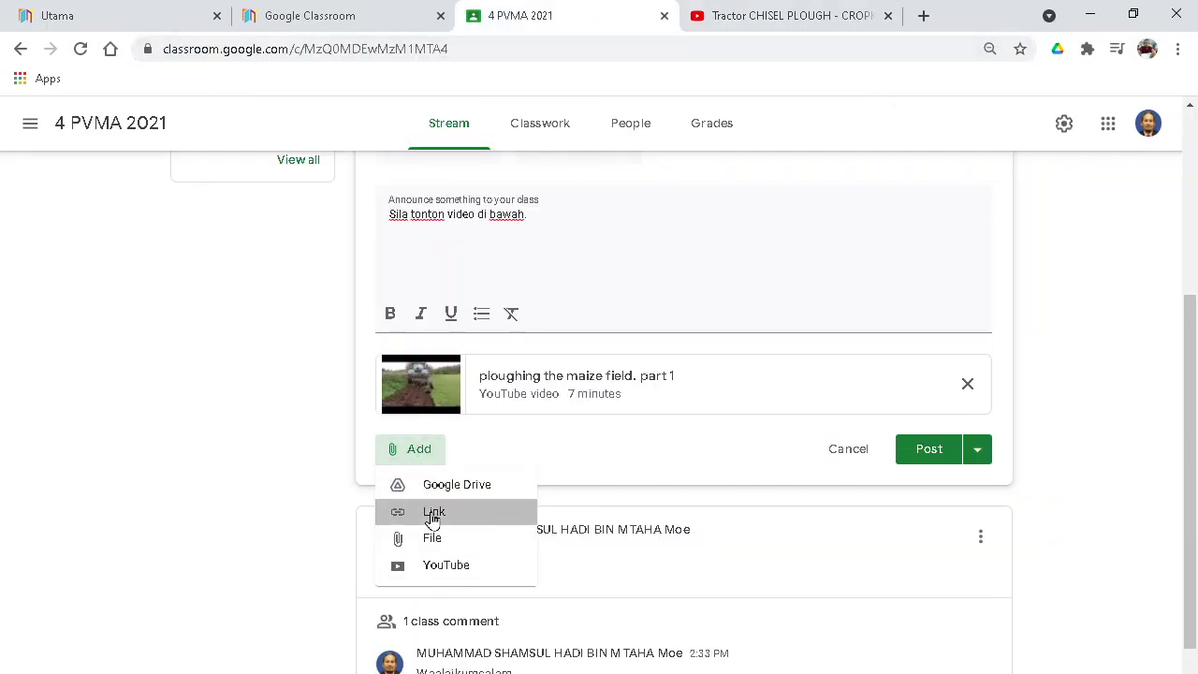
pyautogui.rightClick(611, 414)
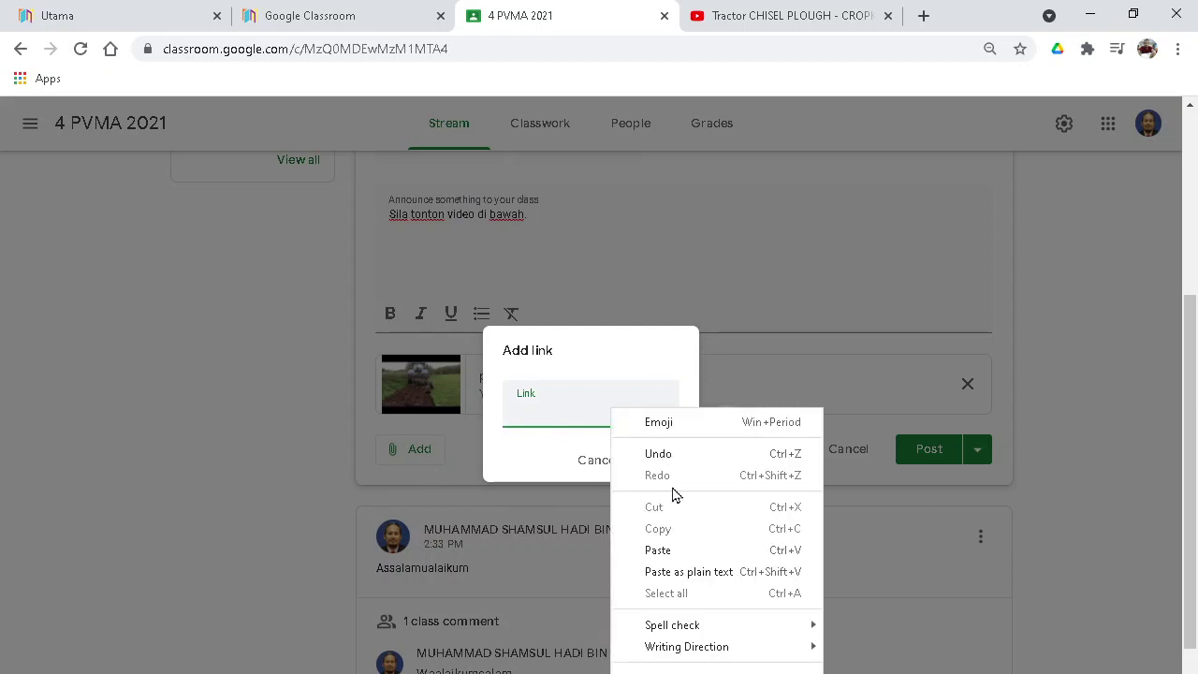
pyautogui.click(658, 550)
pyautogui.click(660, 465)
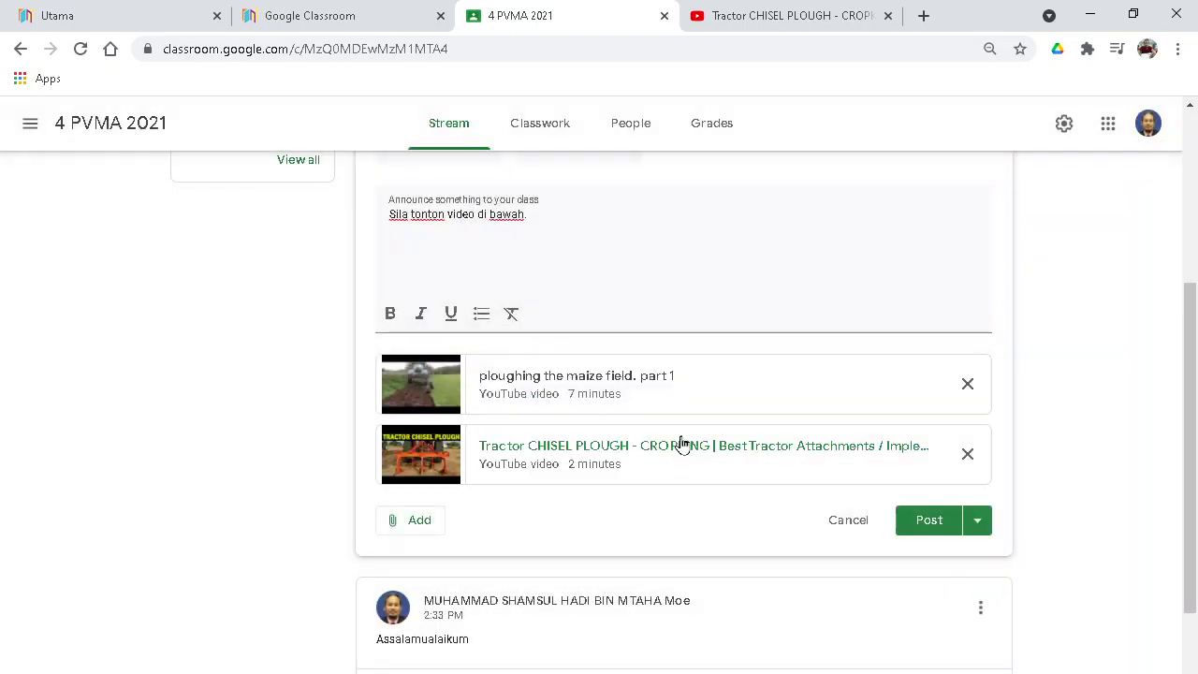
# Try to attach the same chisel plough video again as a YouTube video by its pasted URL
pyautogui.click(429, 520)
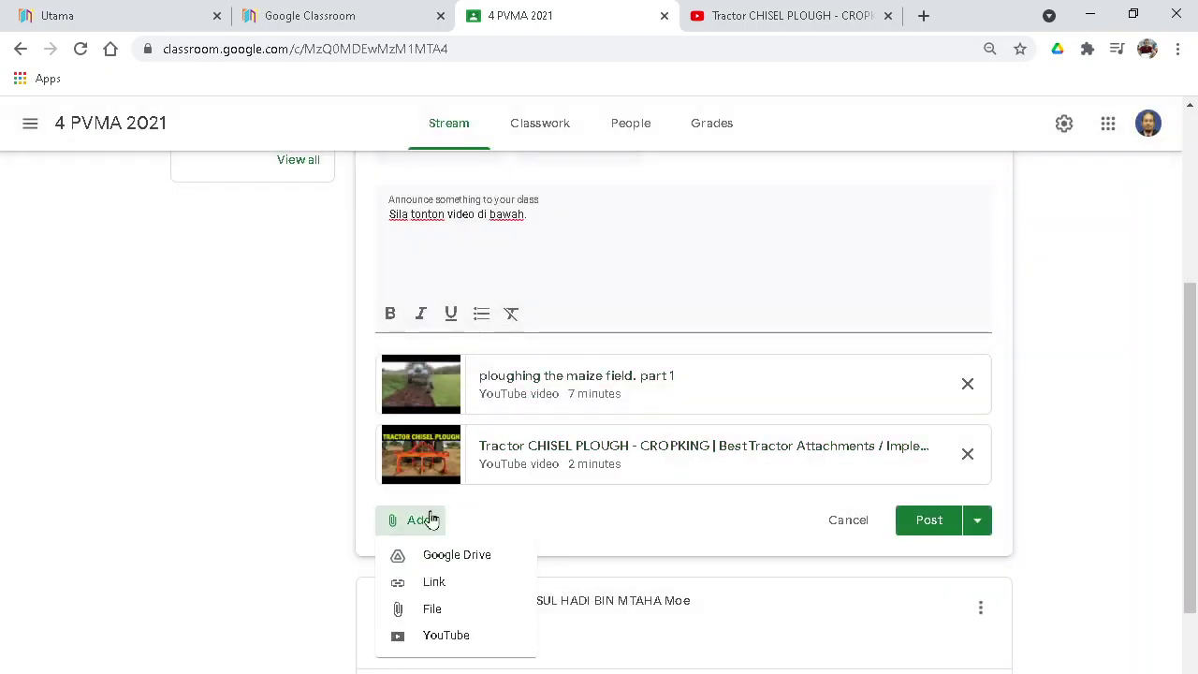
pyautogui.click(454, 634)
pyautogui.click(285, 216)
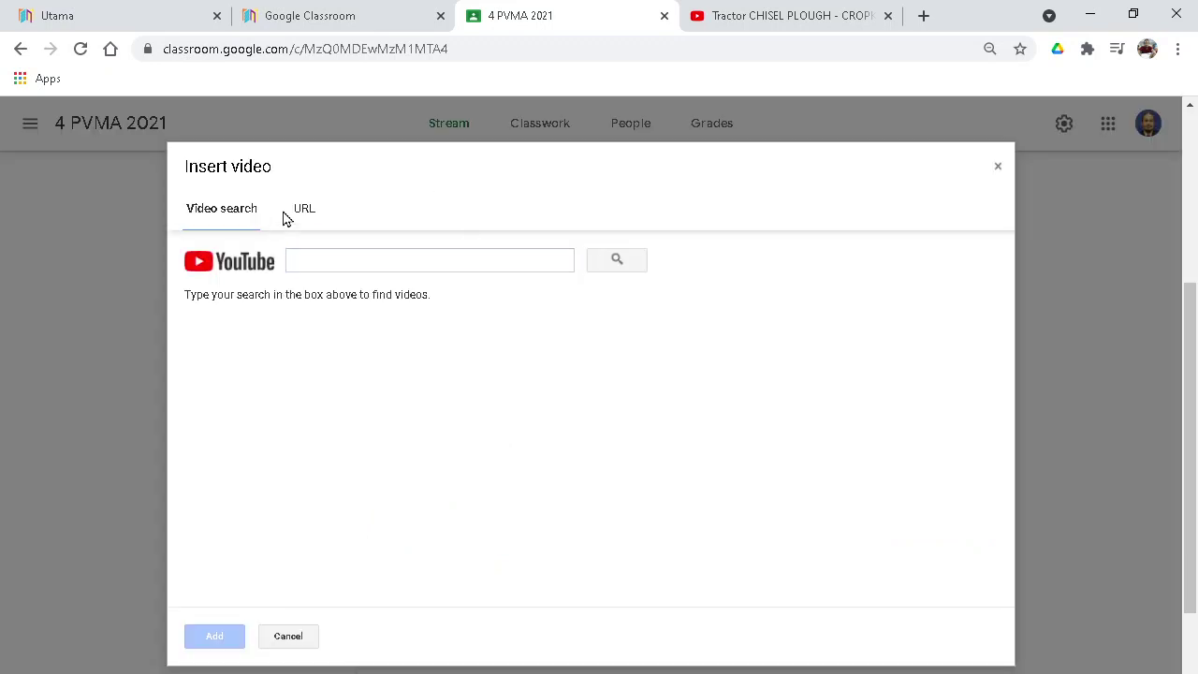
pyautogui.click(306, 214)
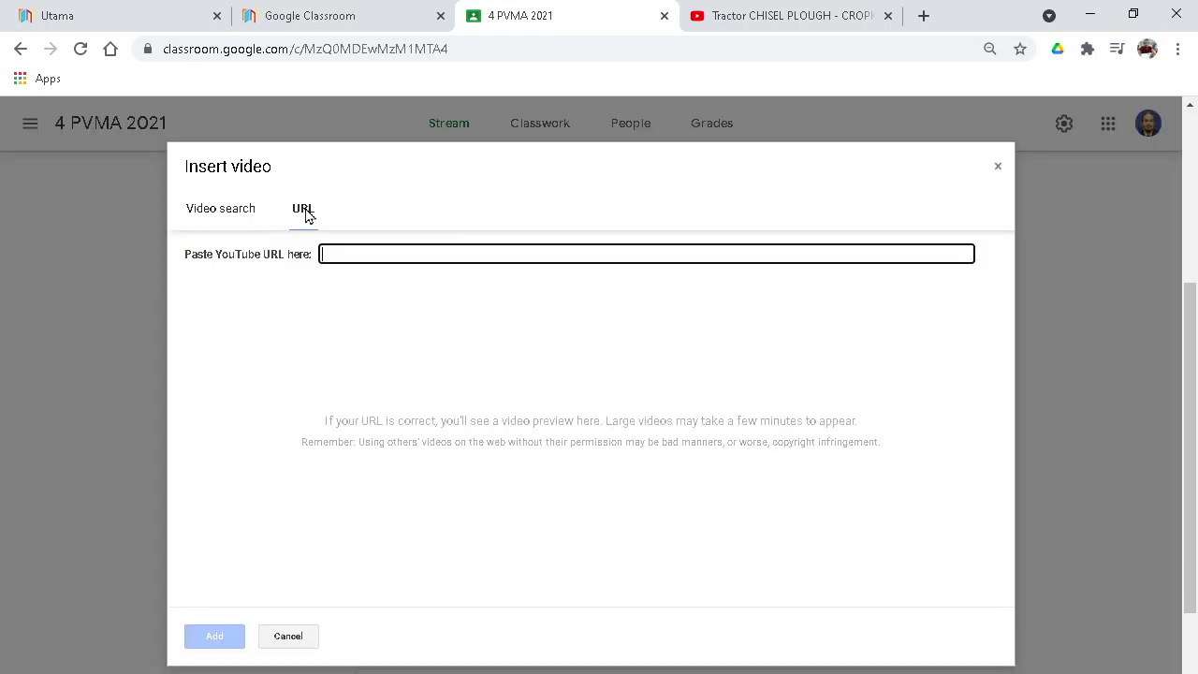
pyautogui.rightClick(366, 254)
pyautogui.click(415, 396)
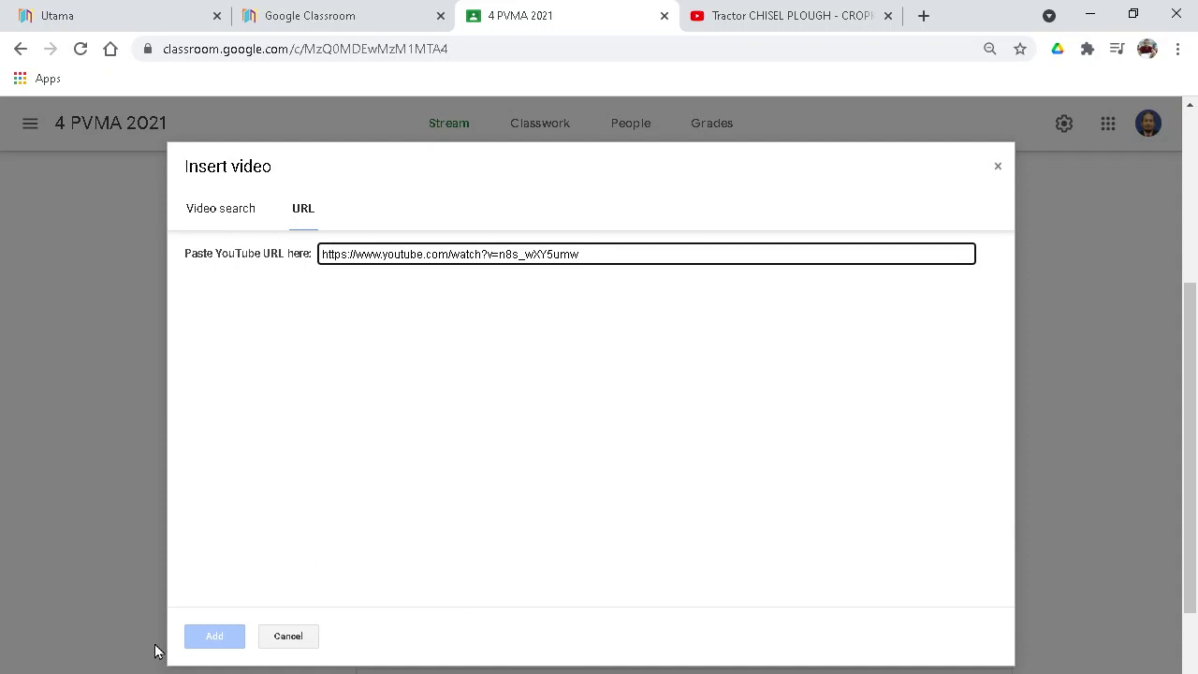
pyautogui.click(223, 644)
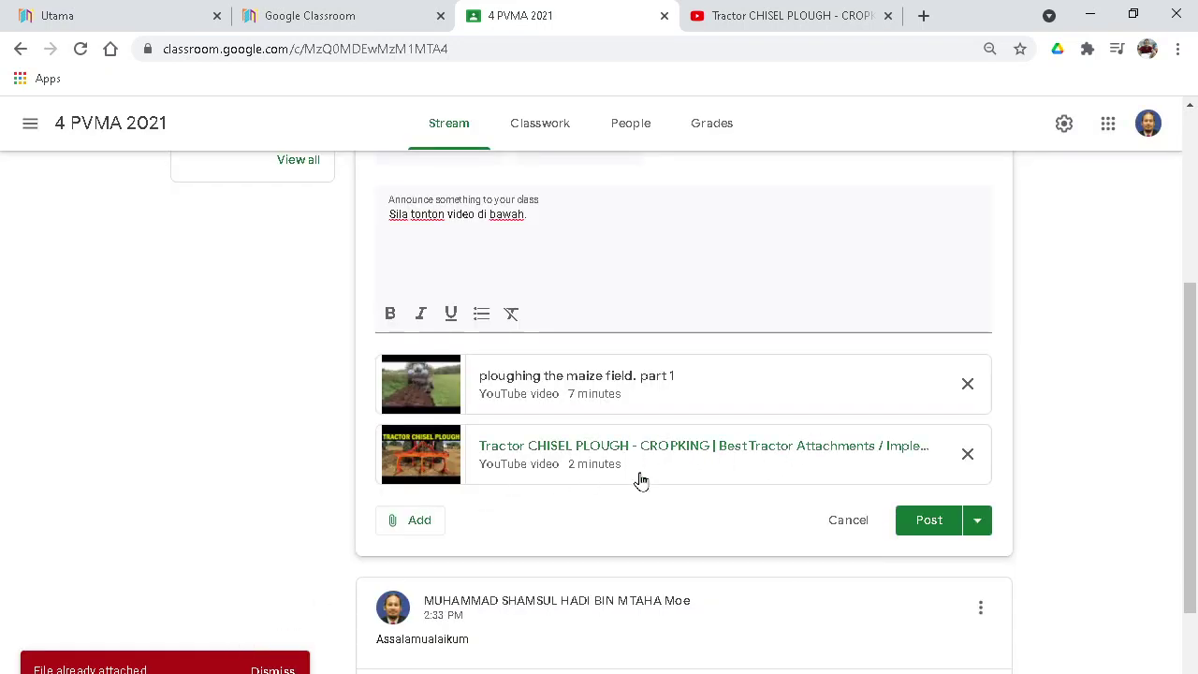
pyautogui.click(950, 276)
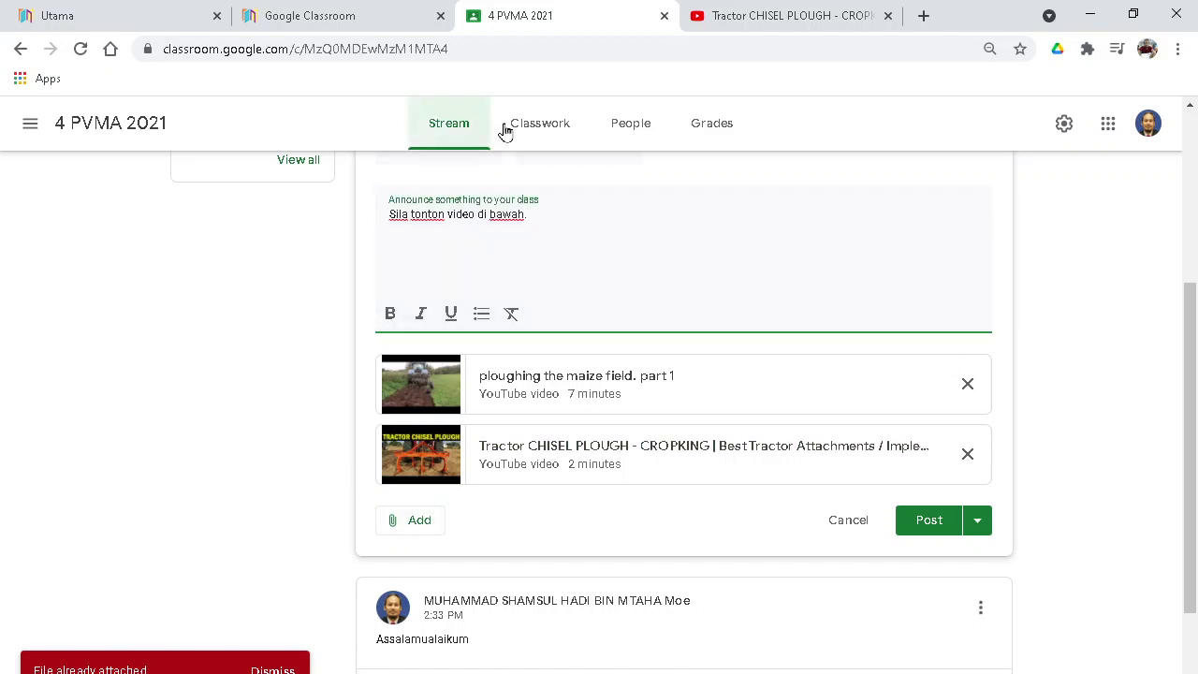
# Search Google for "kaedah membajak" in the YouTube tab and open the Department of Occupational Safety and Health result
pyautogui.click(803, 16)
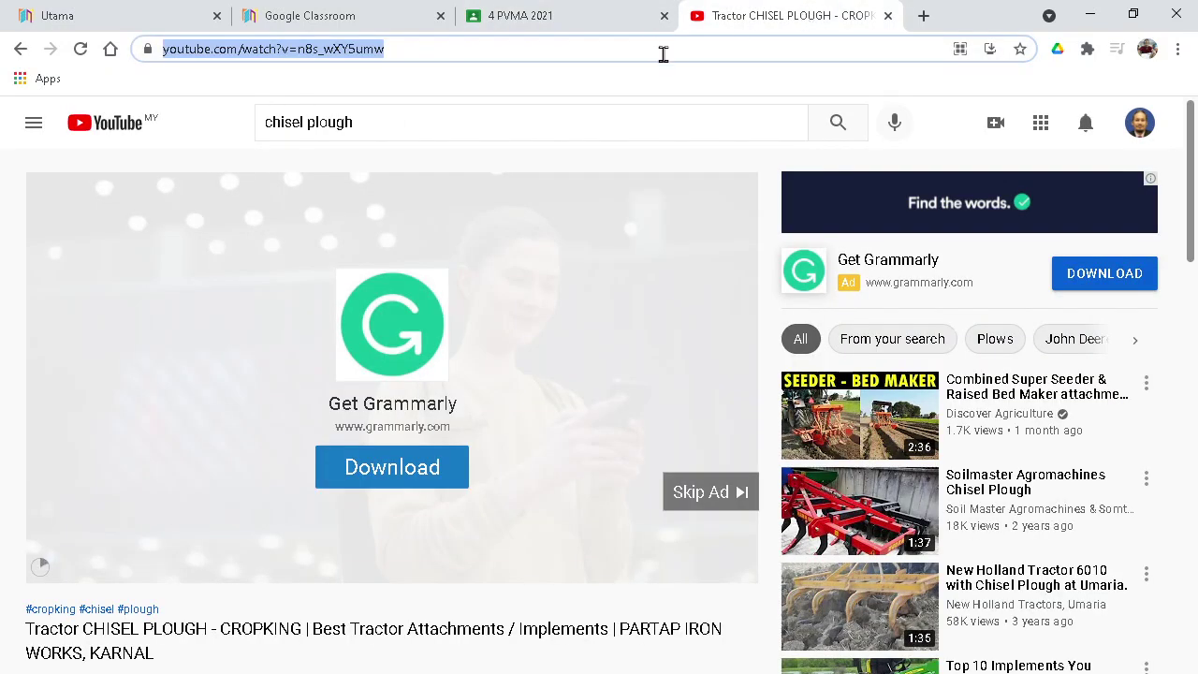
pyautogui.write('kae')
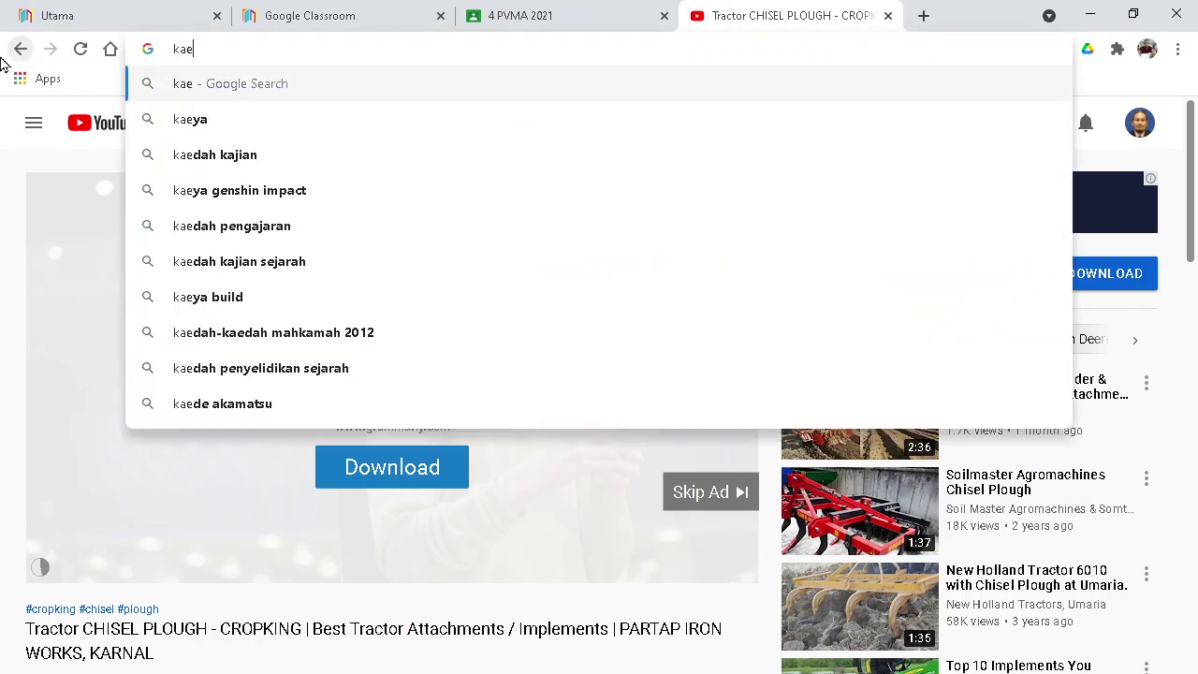
pyautogui.write('dah membaj')
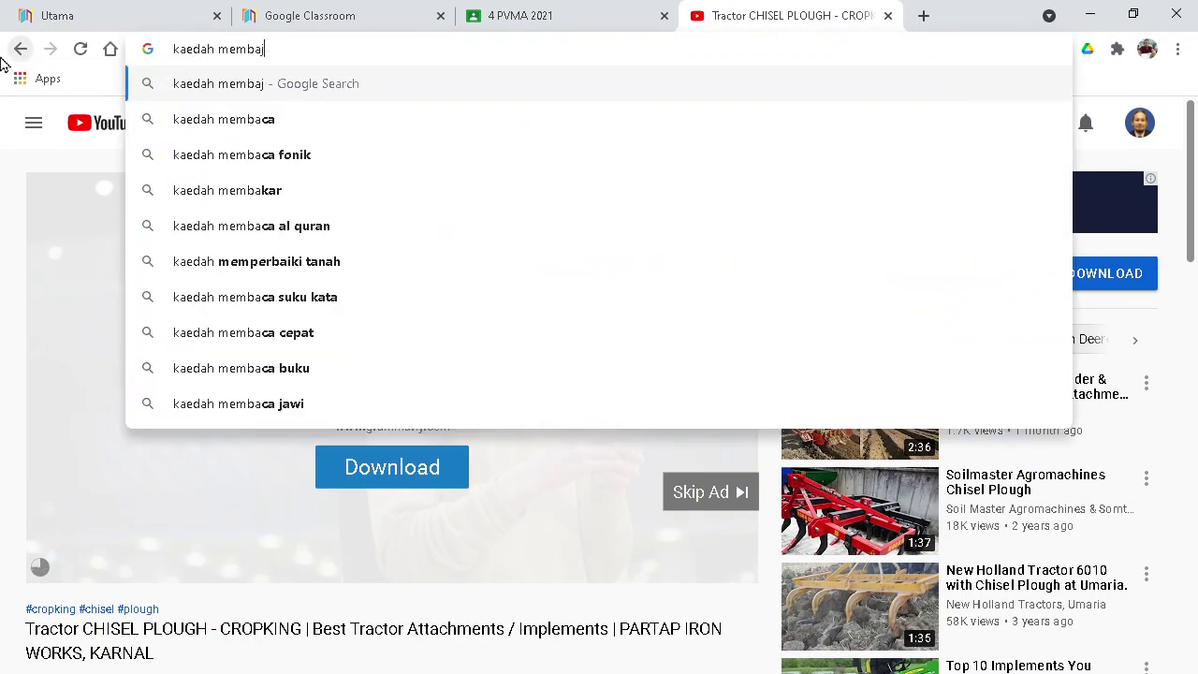
pyautogui.write('ak')
pyautogui.press('Return')
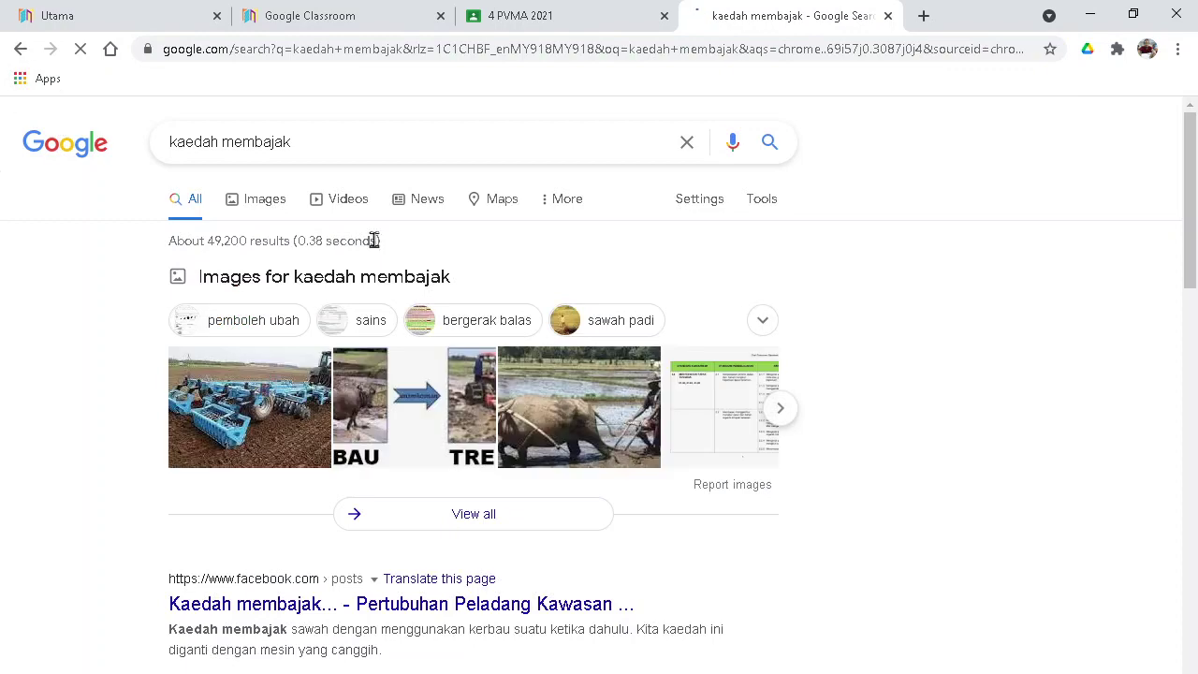
pyautogui.scroll(-4, 361, 566)
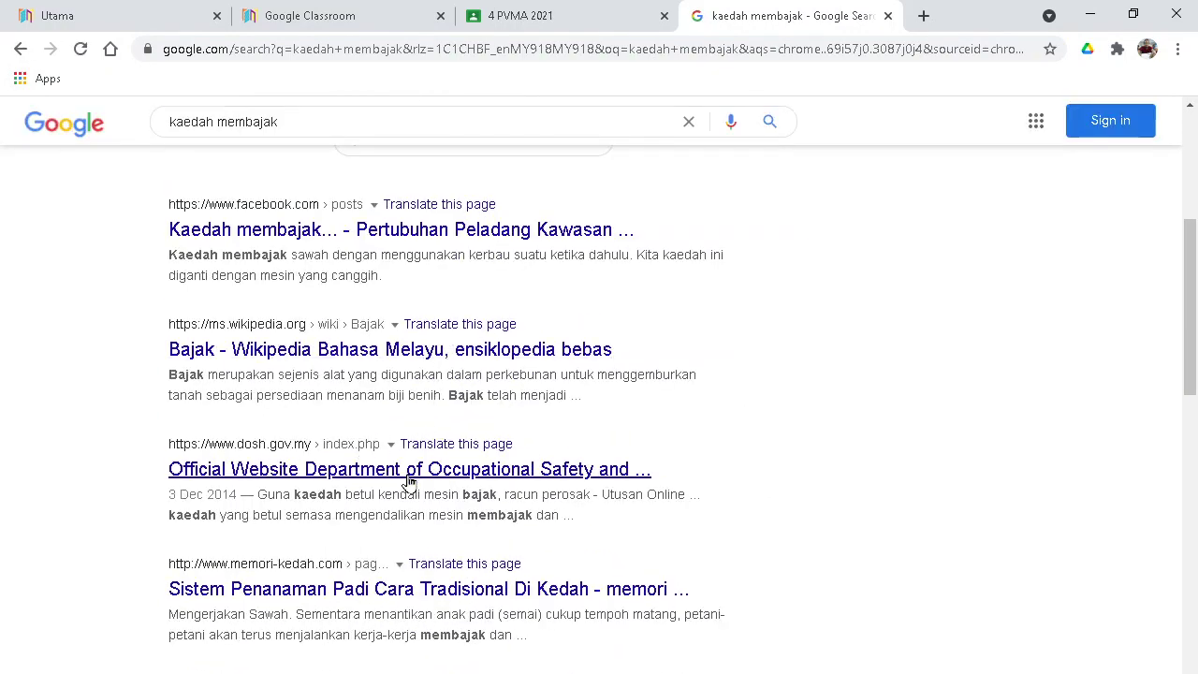
pyautogui.click(409, 469)
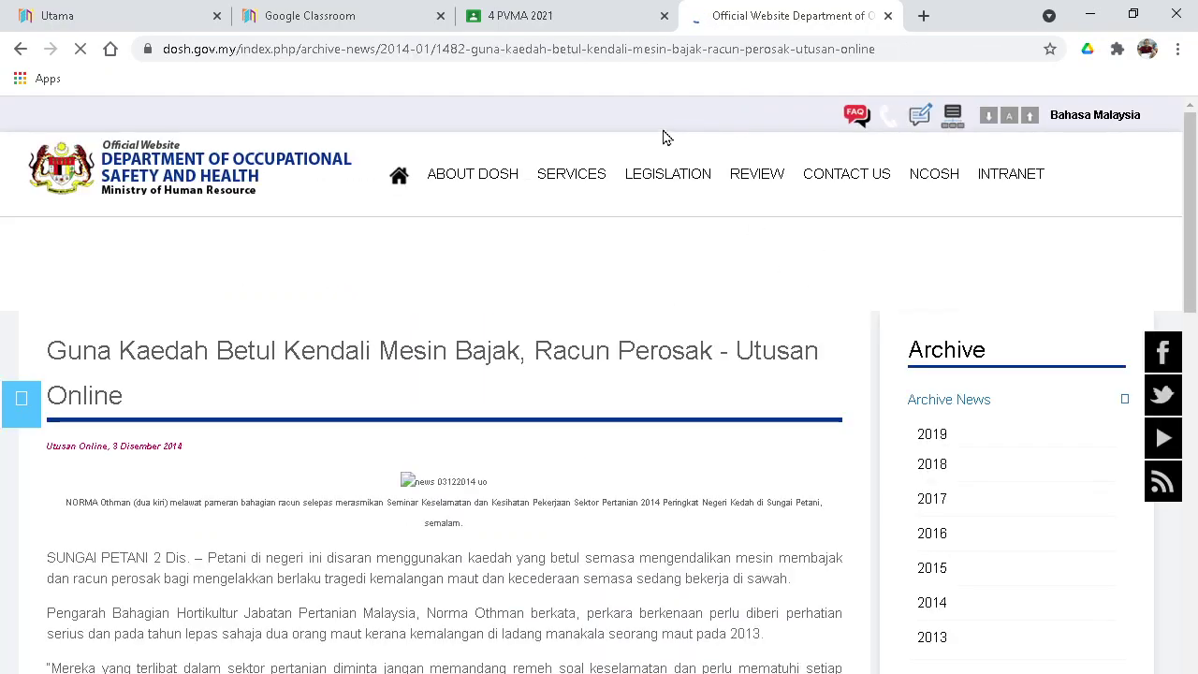
# Skim the "Guna Kaedah Betul Kendali Mesin Bajak" article and copy its web address
pyautogui.scroll(-5, 497, 418)
pyautogui.scroll(4, 497, 416)
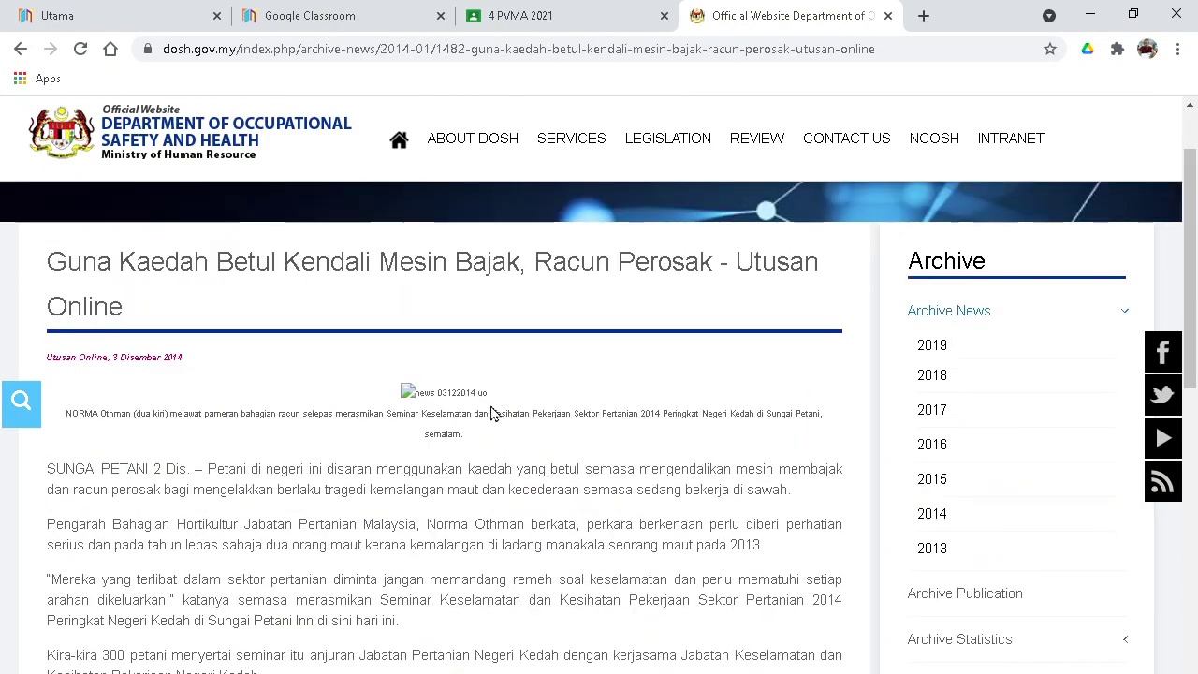
pyautogui.scroll(-2, 493, 413)
pyautogui.scroll(3, 493, 413)
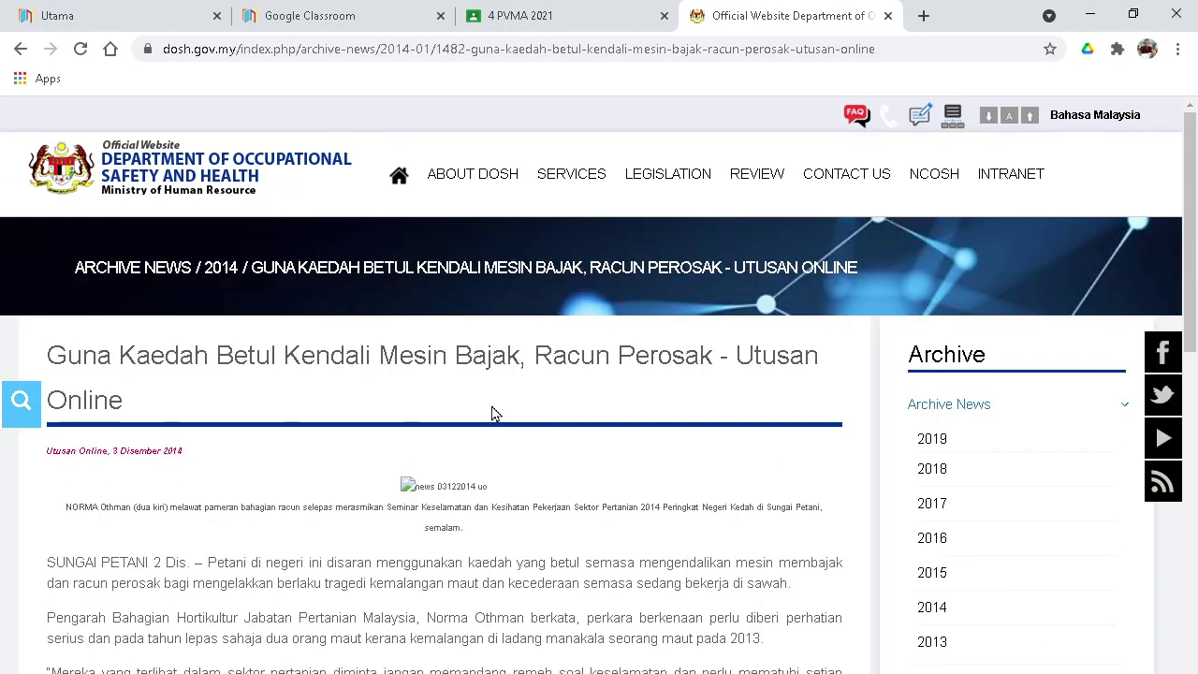
pyautogui.click(519, 53)
pyautogui.rightClick(520, 53)
pyautogui.click(602, 150)
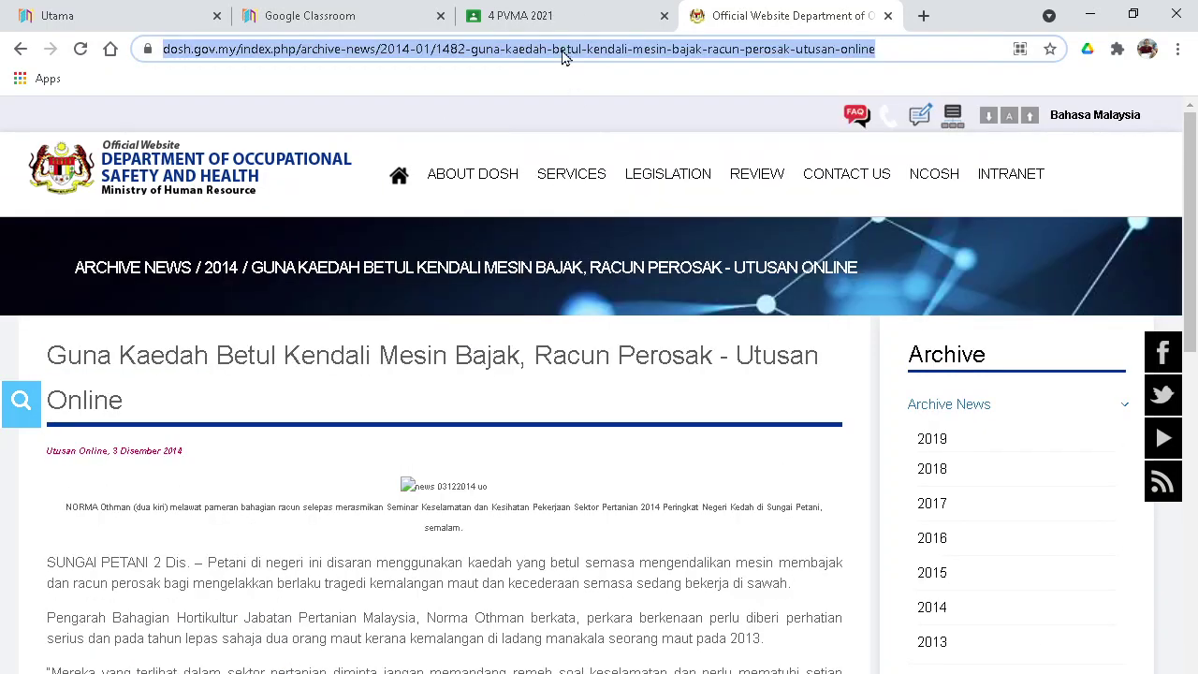
# Return to the 4 PVMA 2021 announcement draft and attach the copied dosh.gov.my article address as a link
pyautogui.click(547, 13)
pyautogui.click(412, 522)
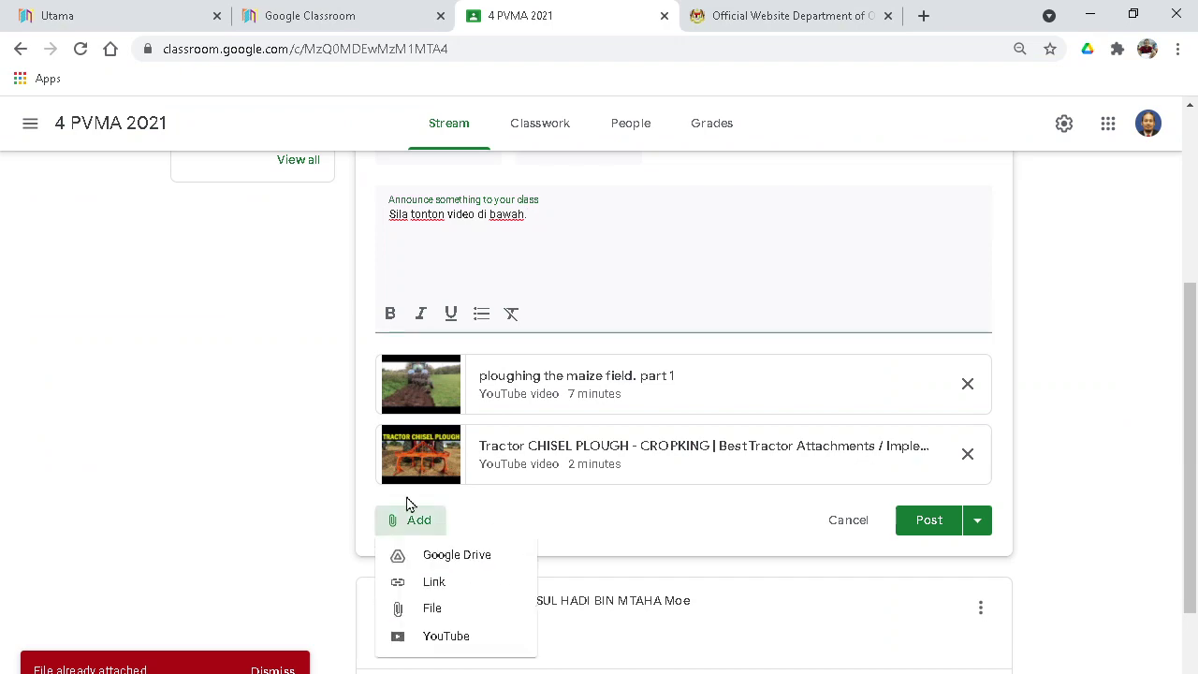
pyautogui.click(436, 581)
pyautogui.rightClick(561, 417)
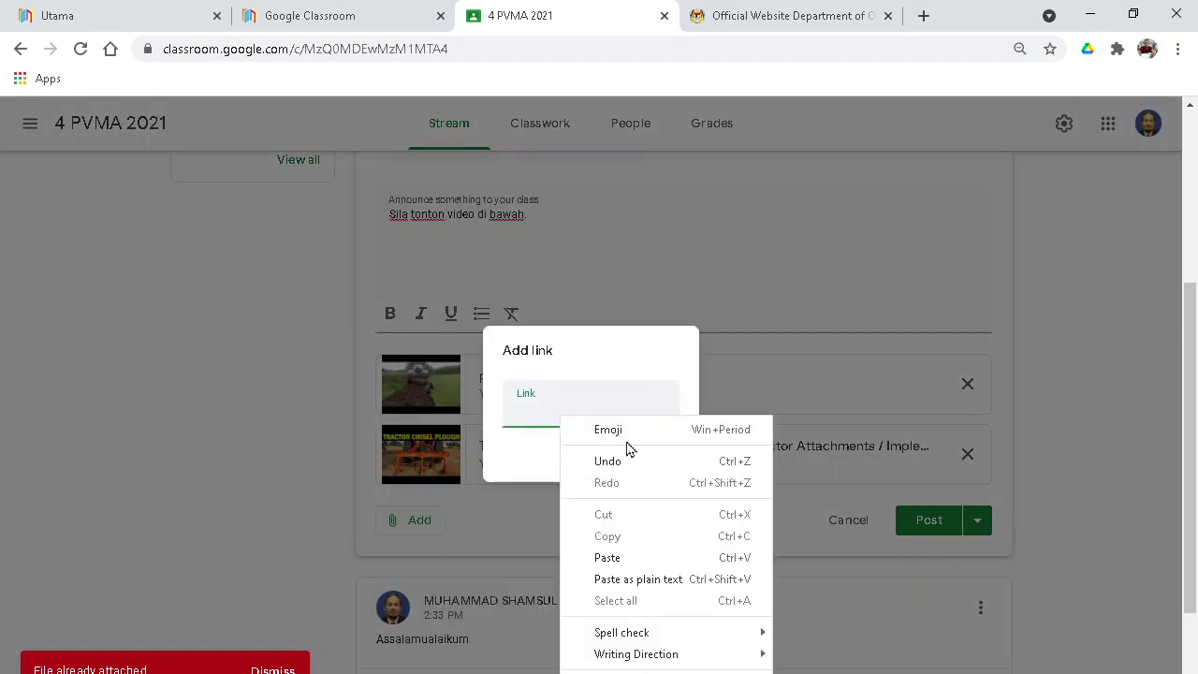
pyautogui.click(602, 578)
pyautogui.click(655, 462)
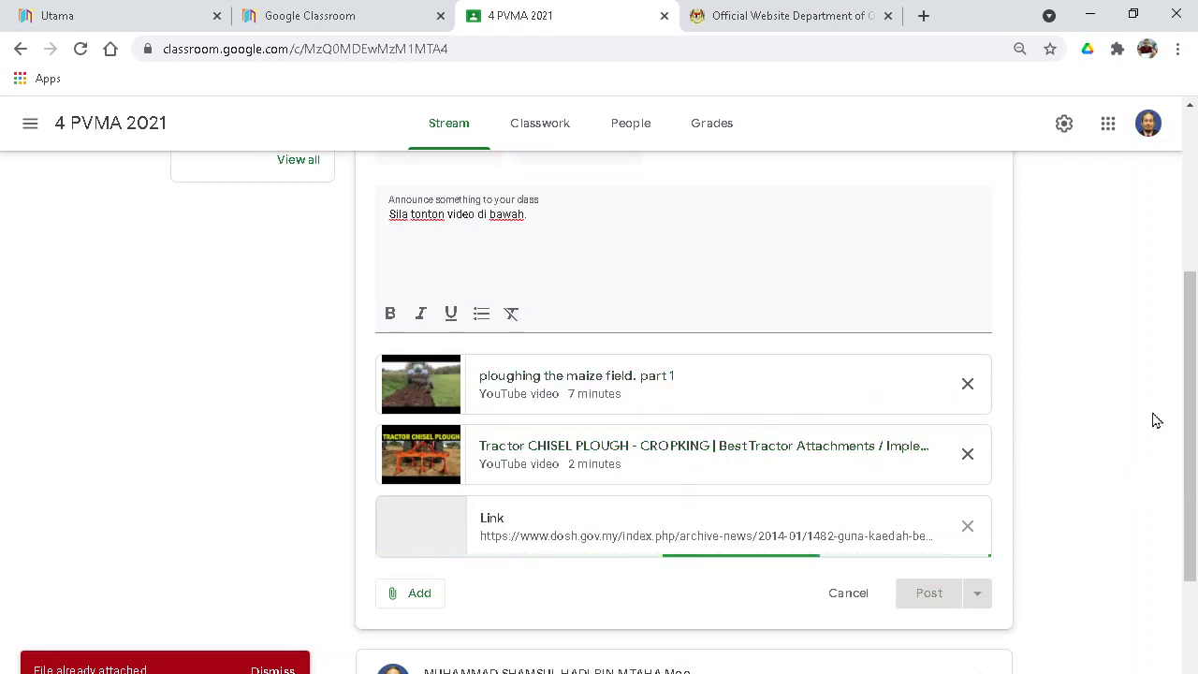
pyautogui.scroll(-3, 1101, 418)
pyautogui.scroll(2, 1114, 419)
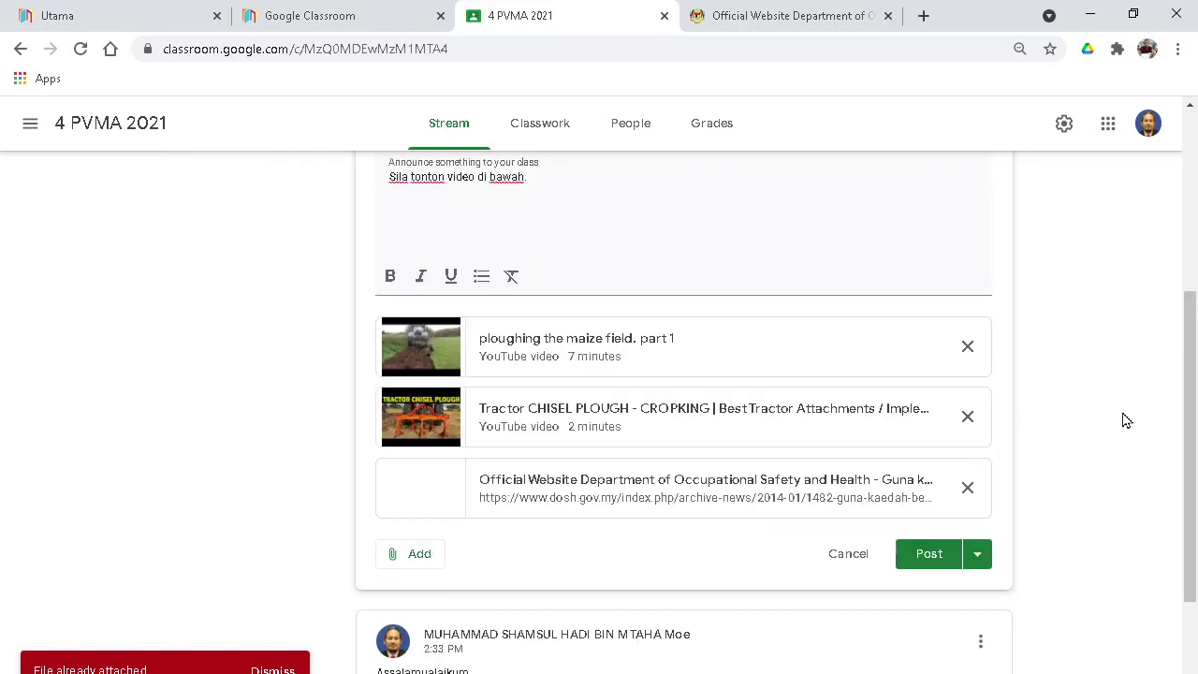
# Start a file upload for the announcement and browse the computer's Google Drive folder to 1a TANAMAN-OPEN, 1 TANAMAN TAHAP 1 (LOGO JATA)
pyautogui.click(411, 555)
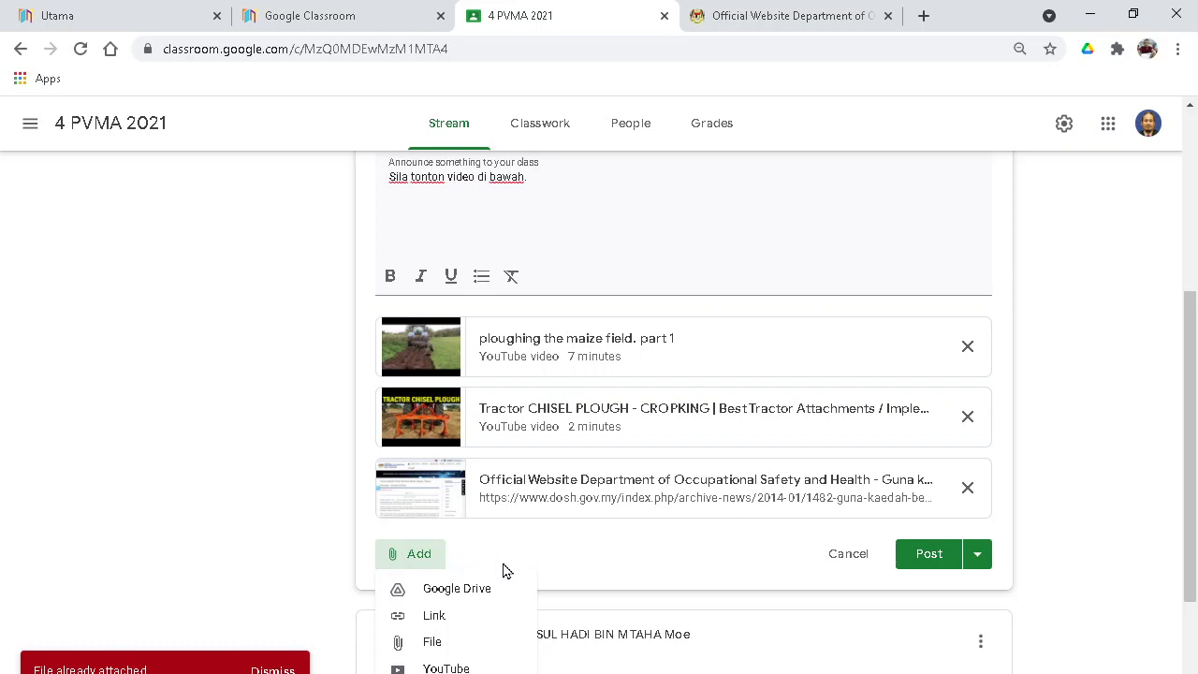
pyautogui.click(423, 644)
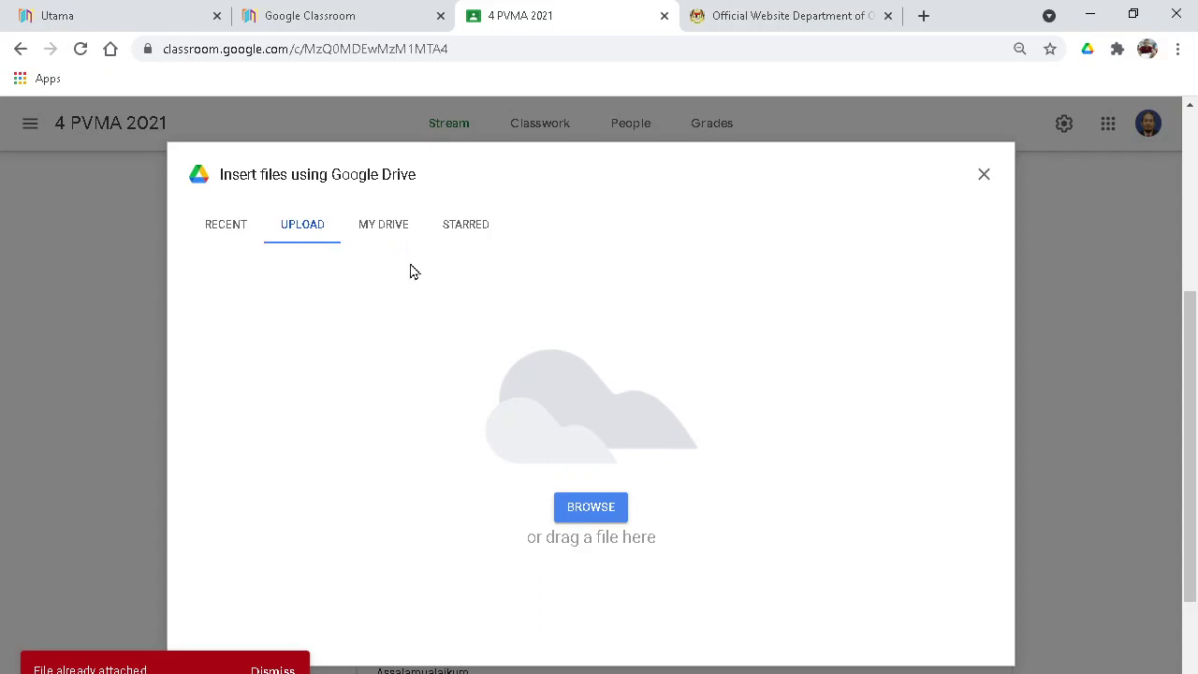
pyautogui.click(576, 510)
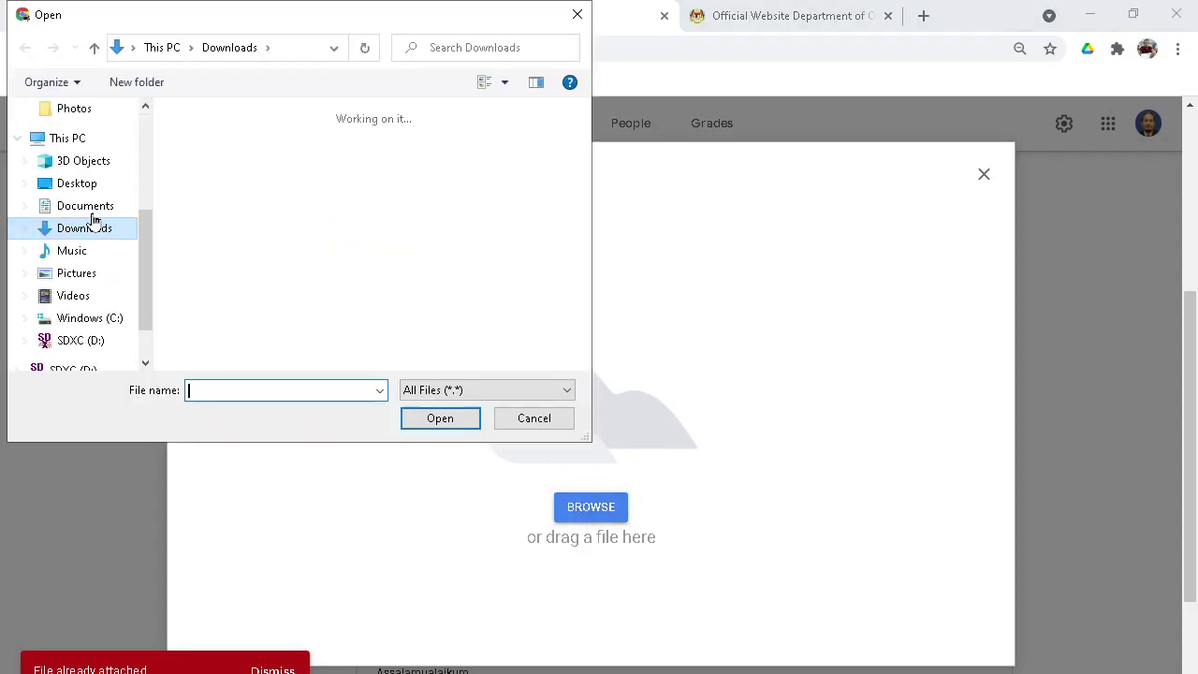
pyautogui.moveTo(145, 243); pyautogui.dragTo(257, 91)
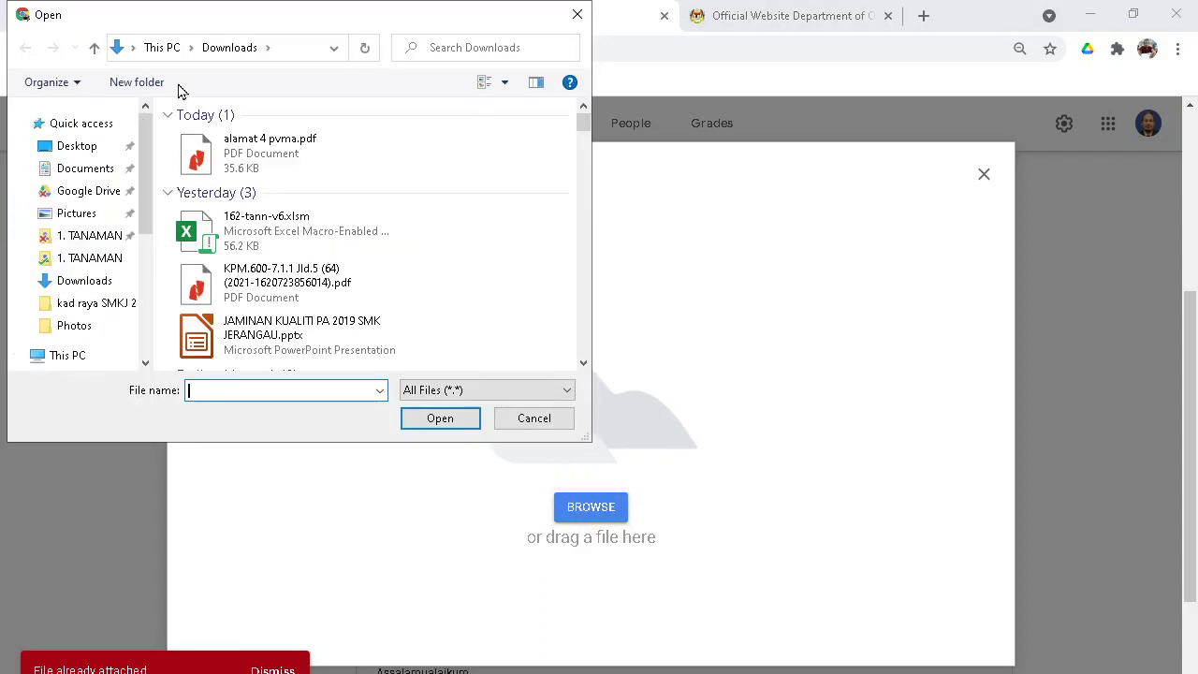
pyautogui.click(89, 190)
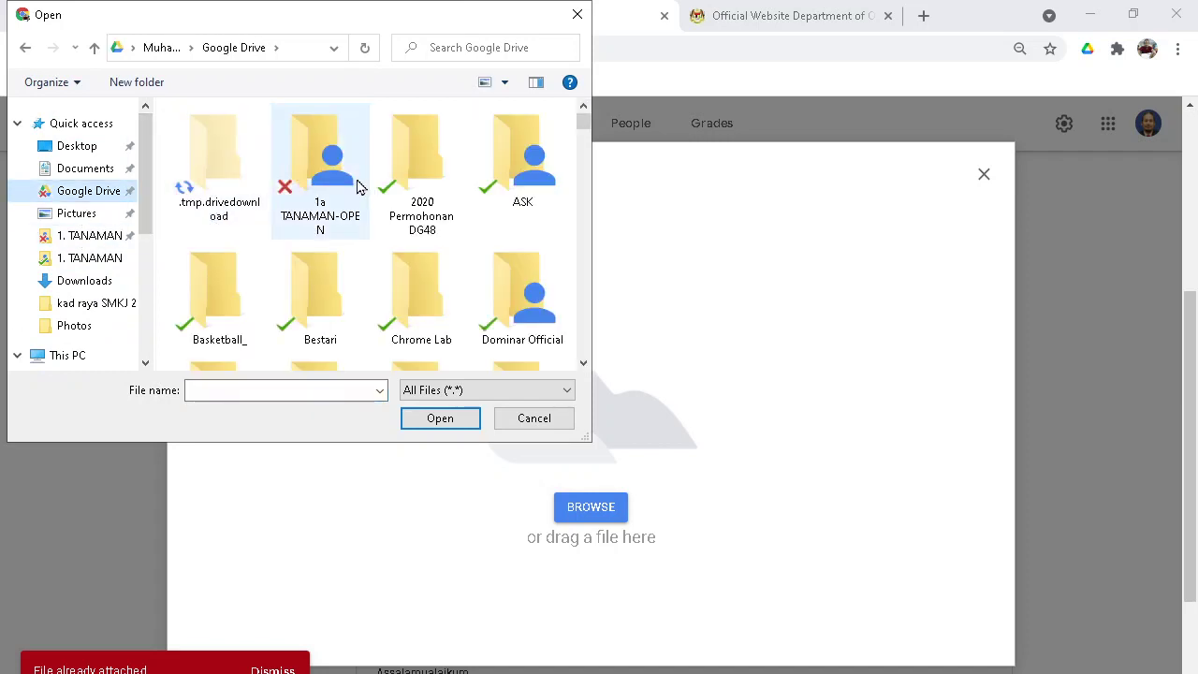
pyautogui.doubleClick(286, 182)
pyautogui.doubleClick(262, 136)
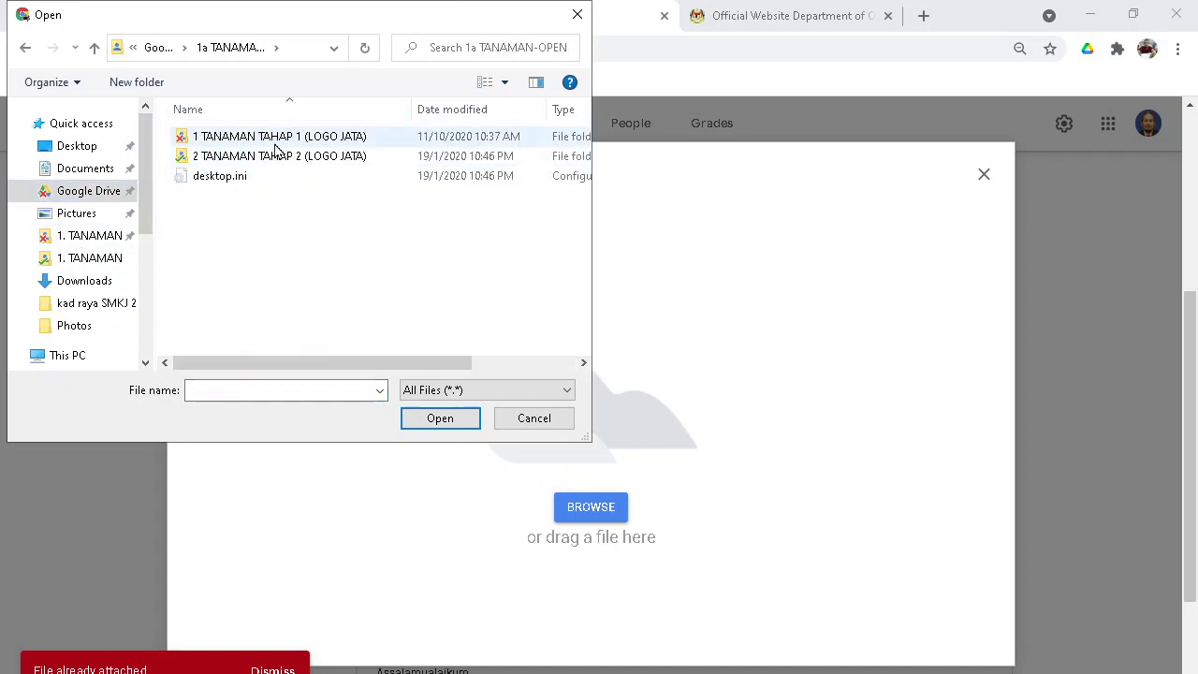
pyautogui.click(222, 143)
pyautogui.doubleClick(221, 142)
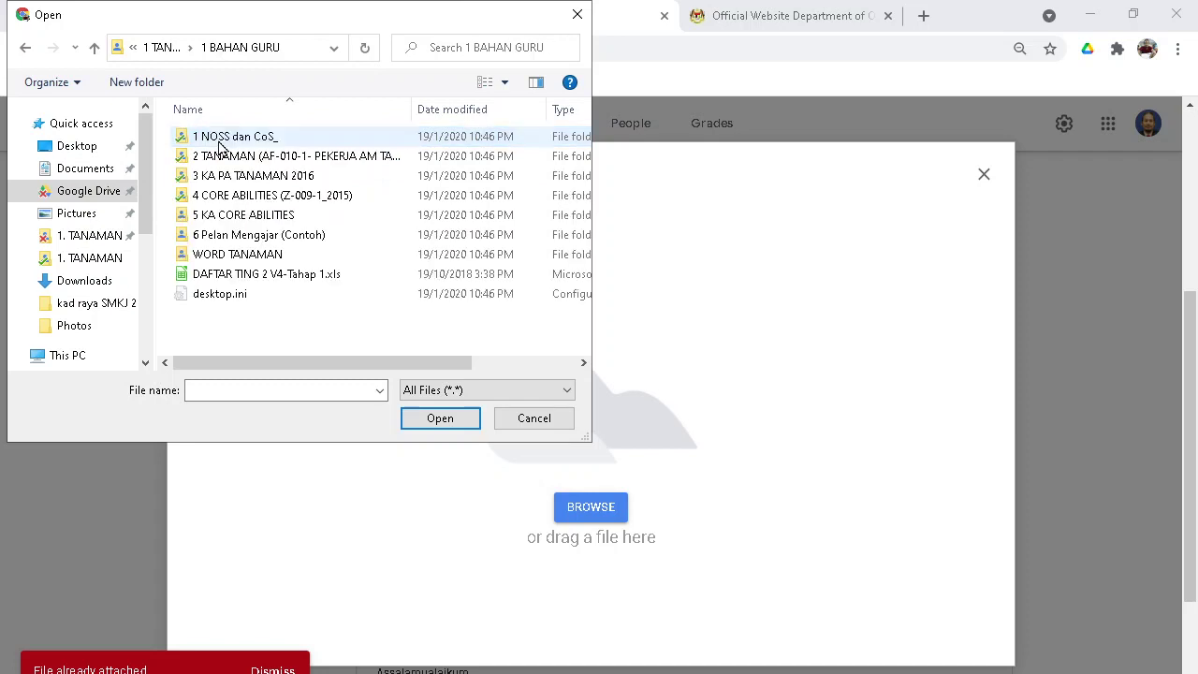
pyautogui.click(95, 48)
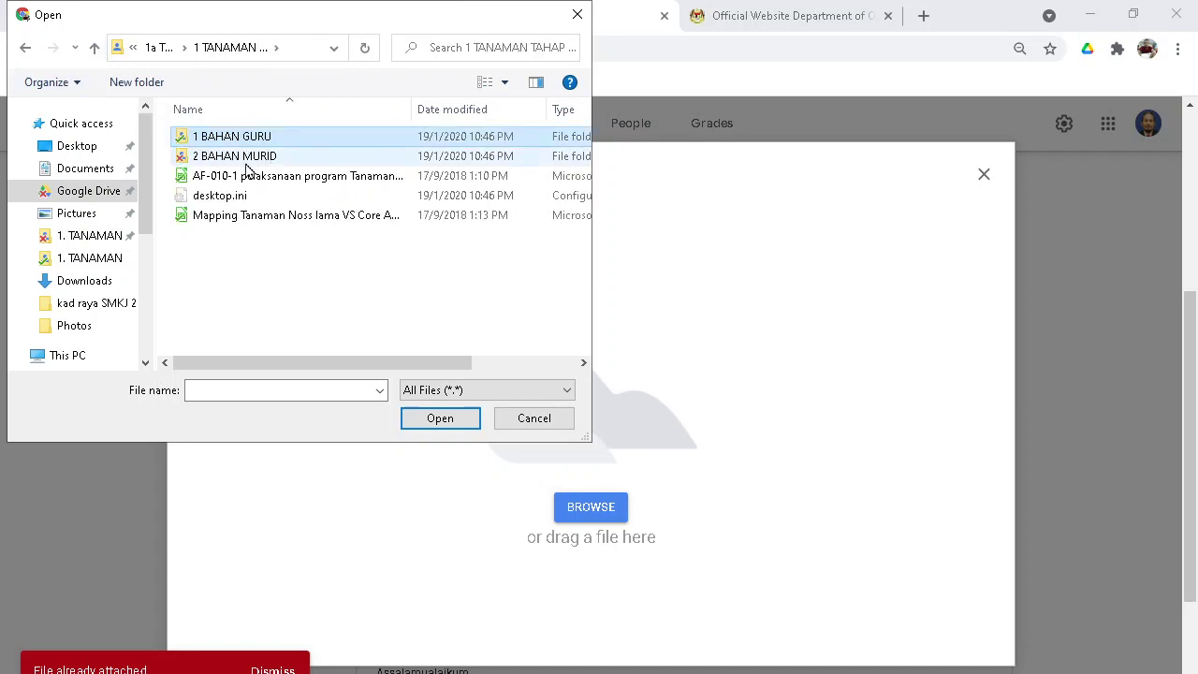
# Upload WIM MODUL2.pdf from the 1. TANAMAN folder inside 2 BAHAN MURID to the announcement
pyautogui.doubleClick(245, 156)
pyautogui.click(249, 137)
pyautogui.doubleClick(249, 137)
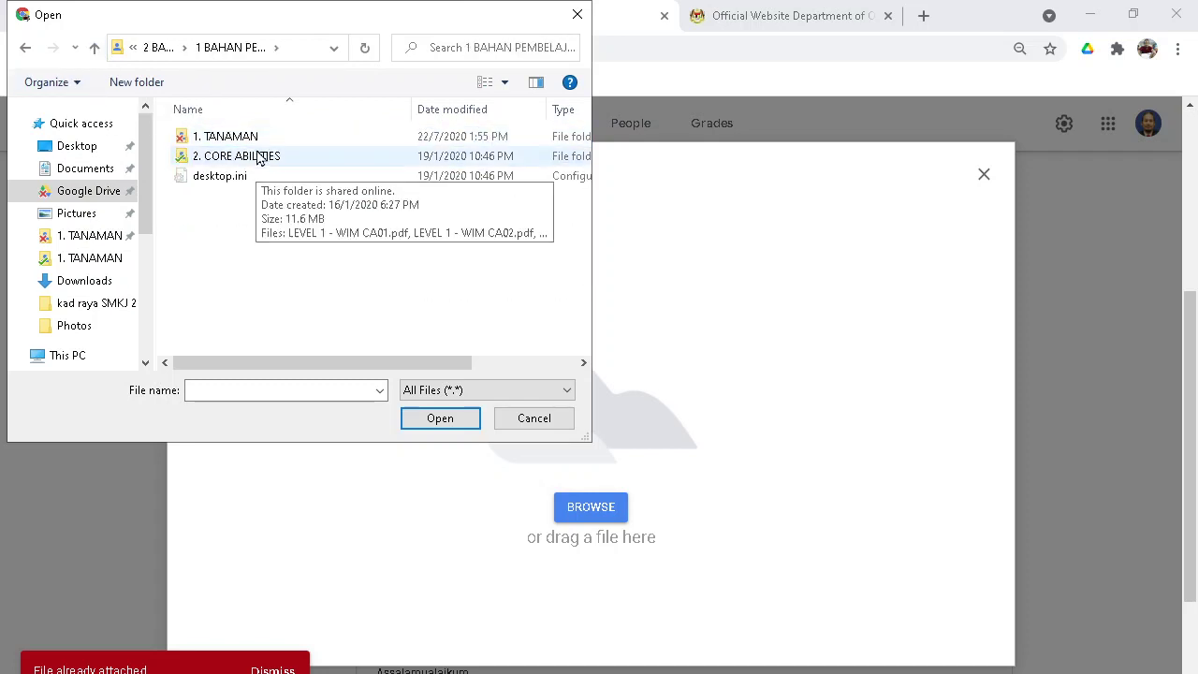
pyautogui.doubleClick(246, 139)
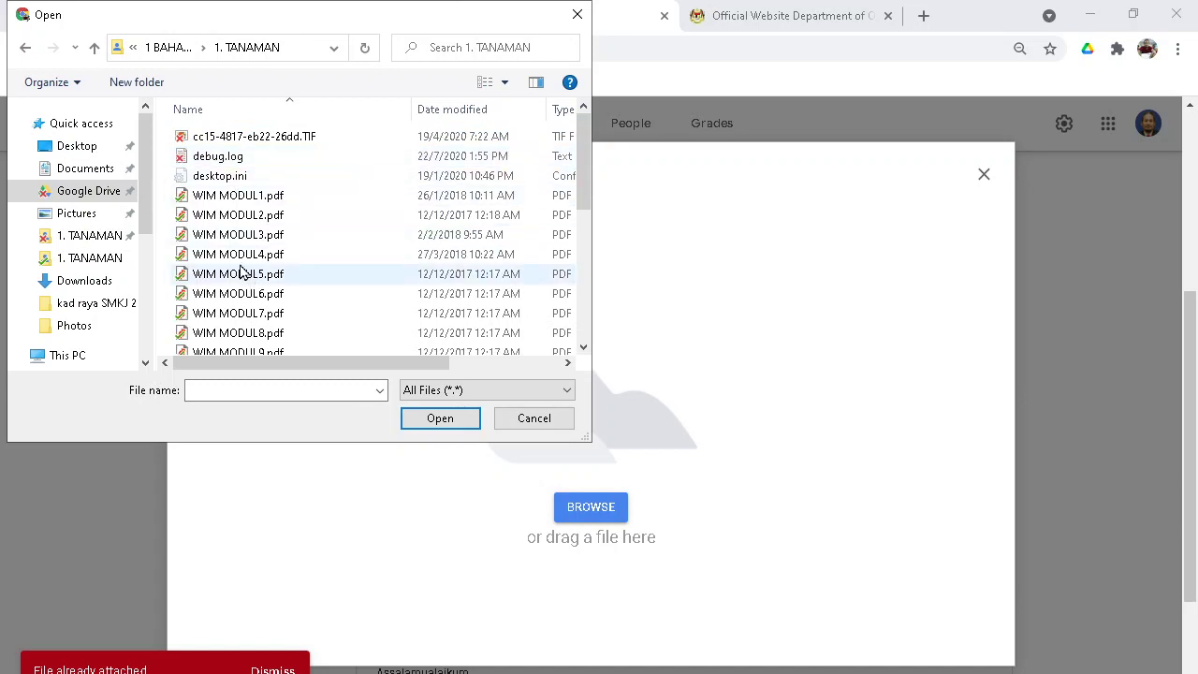
pyautogui.click(236, 197)
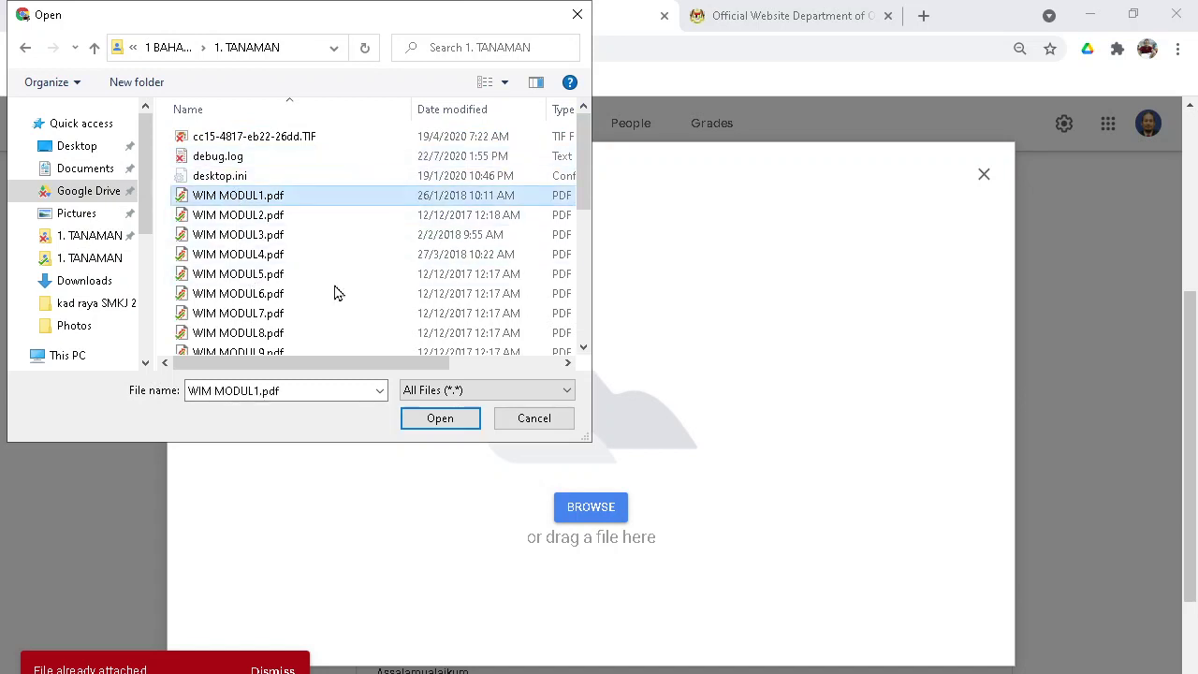
pyautogui.click(246, 214)
pyautogui.click(436, 420)
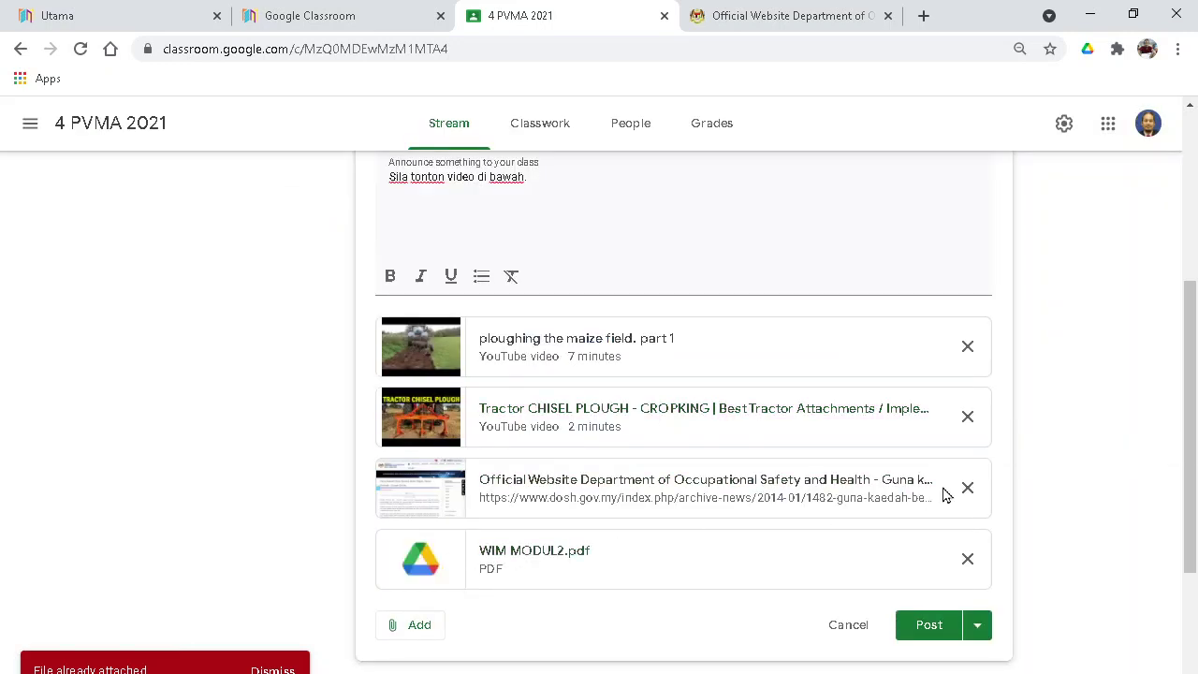
# Start a Google Drive attachment and browse My Drive to 1a TANAMAN-OPEN, 1 TANAMAN TAHAP 1 (LOGO JATA)
pyautogui.click(412, 623)
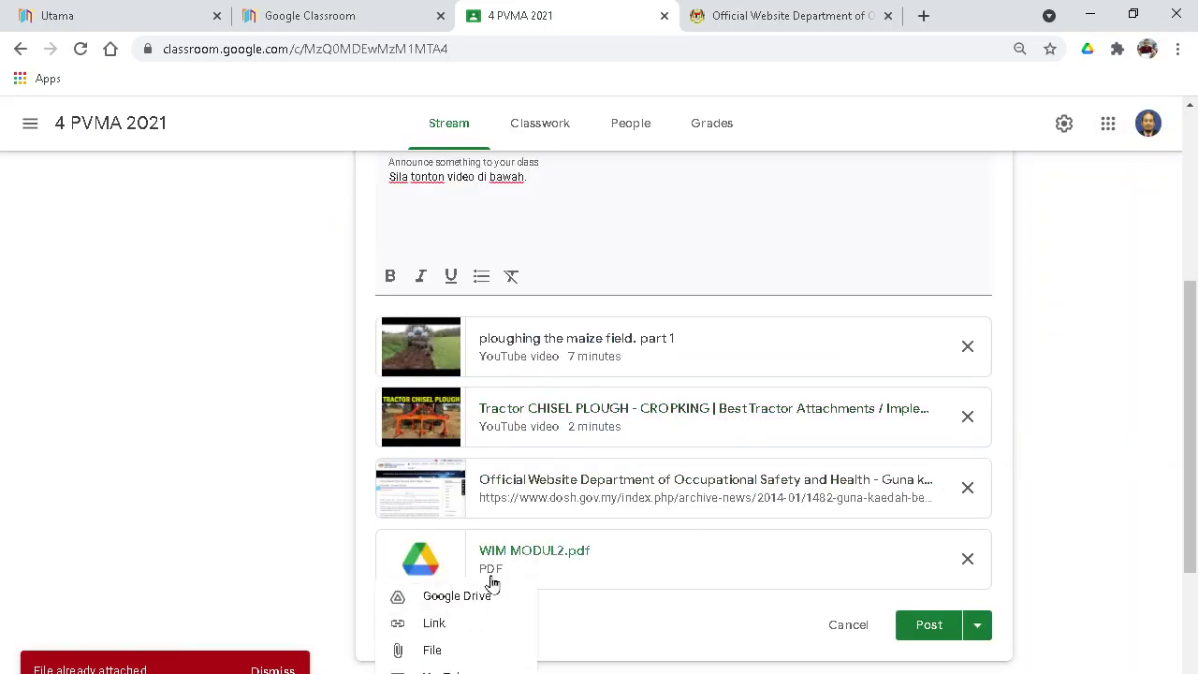
pyautogui.click(479, 602)
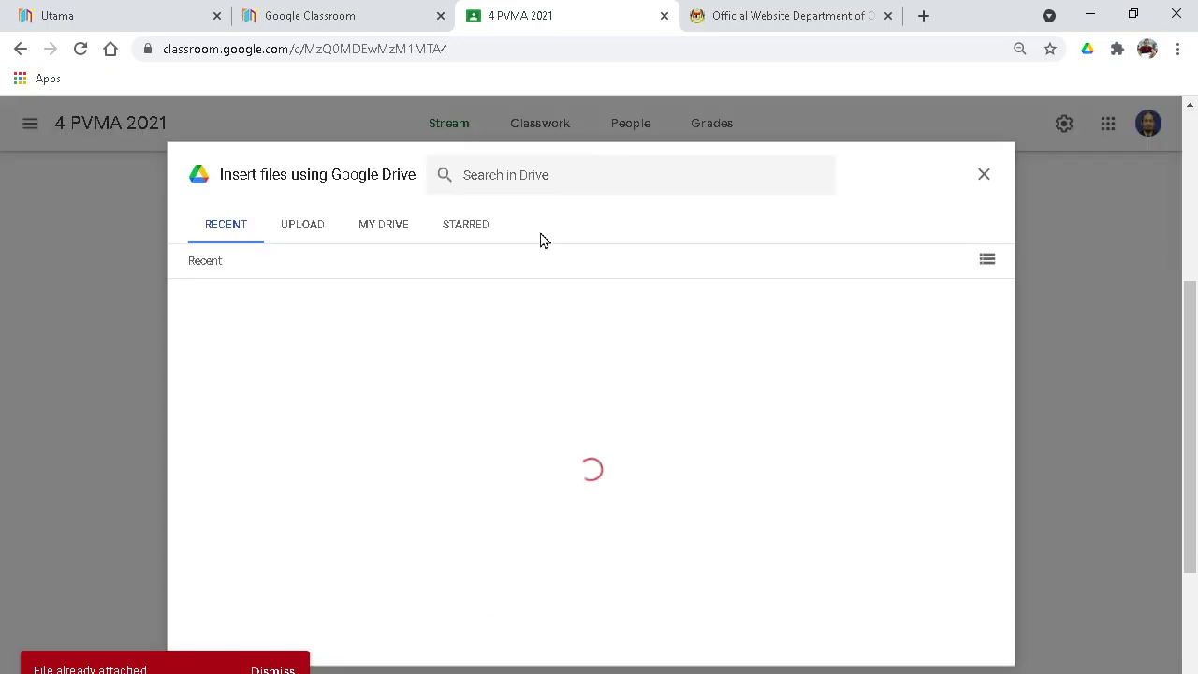
pyautogui.click(371, 228)
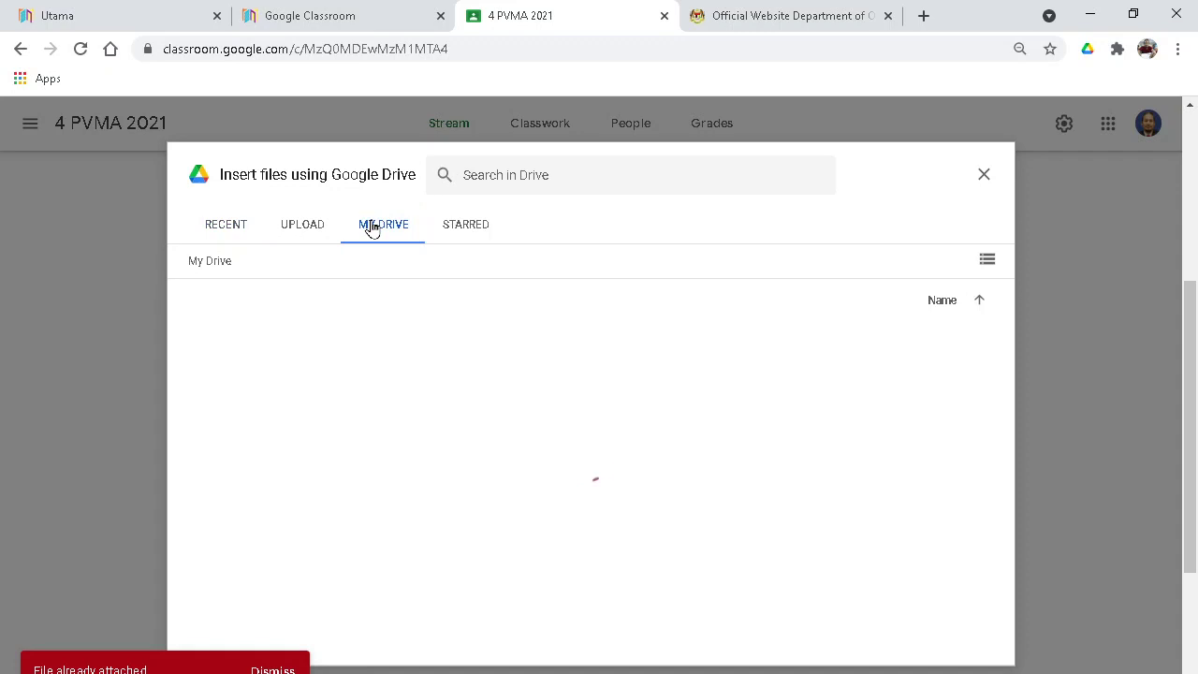
pyautogui.doubleClick(309, 347)
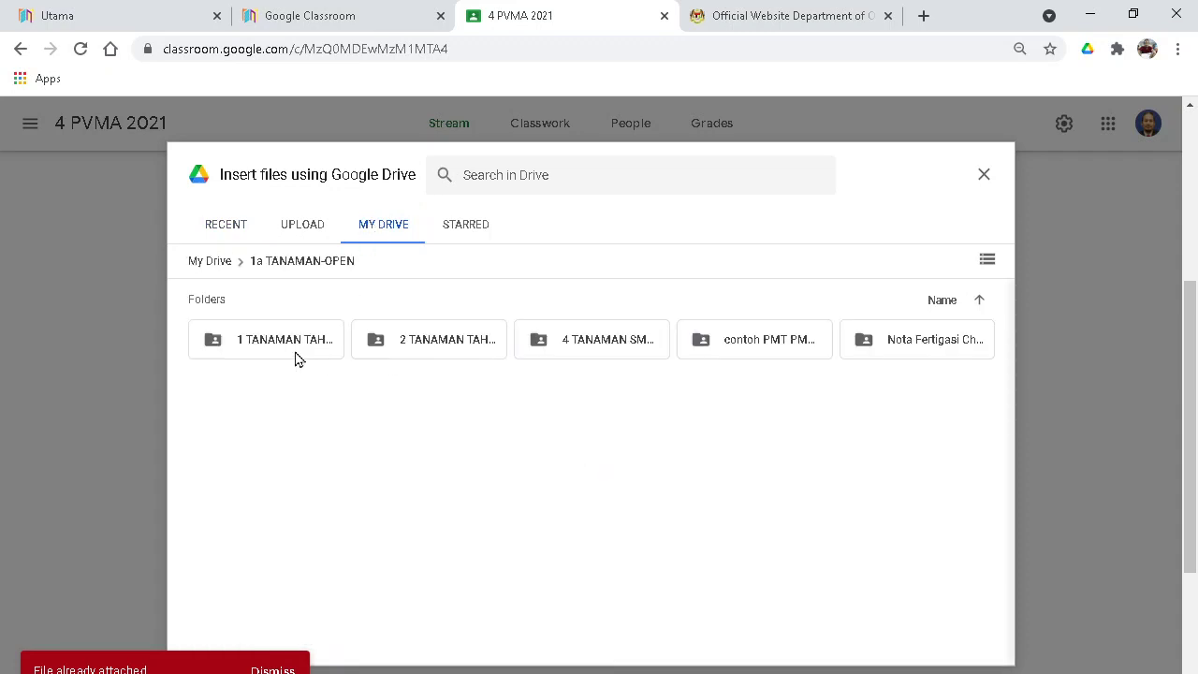
pyautogui.doubleClick(281, 342)
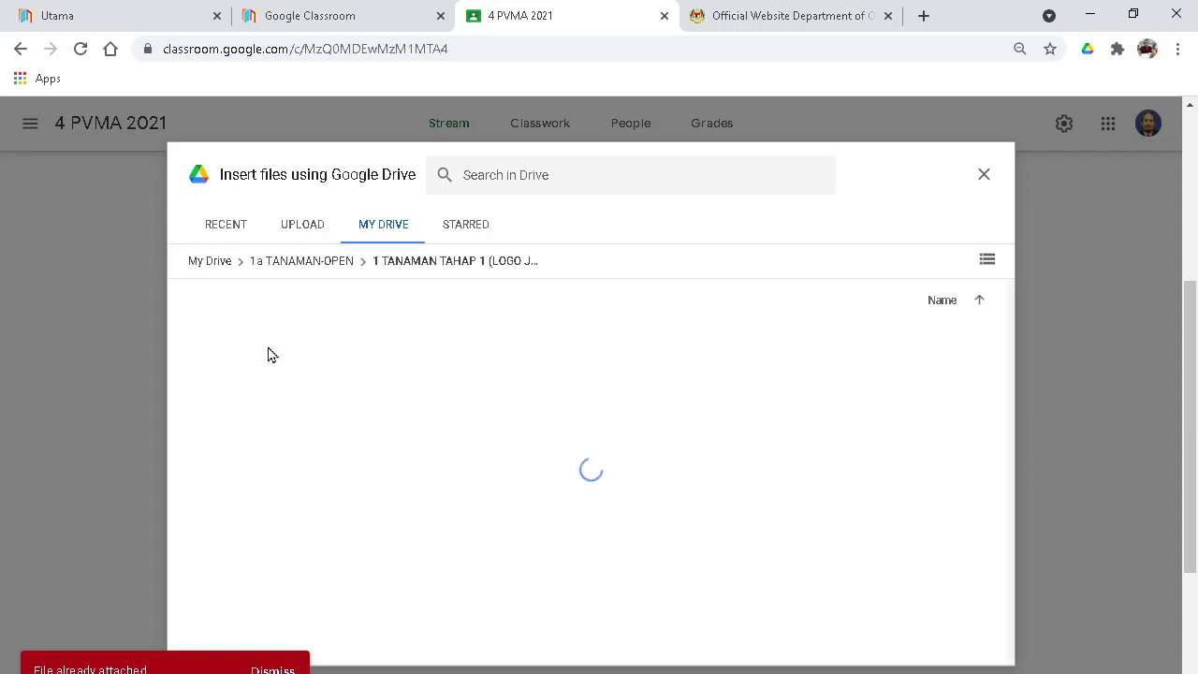
# Attach WIM MODUL2.pdf from 2 BAHAN MURID, 1 BAHAN PEMBELAJARAN BERTULIS, 1. TANAMAN in Drive to the announcement
pyautogui.doubleClick(293, 344)
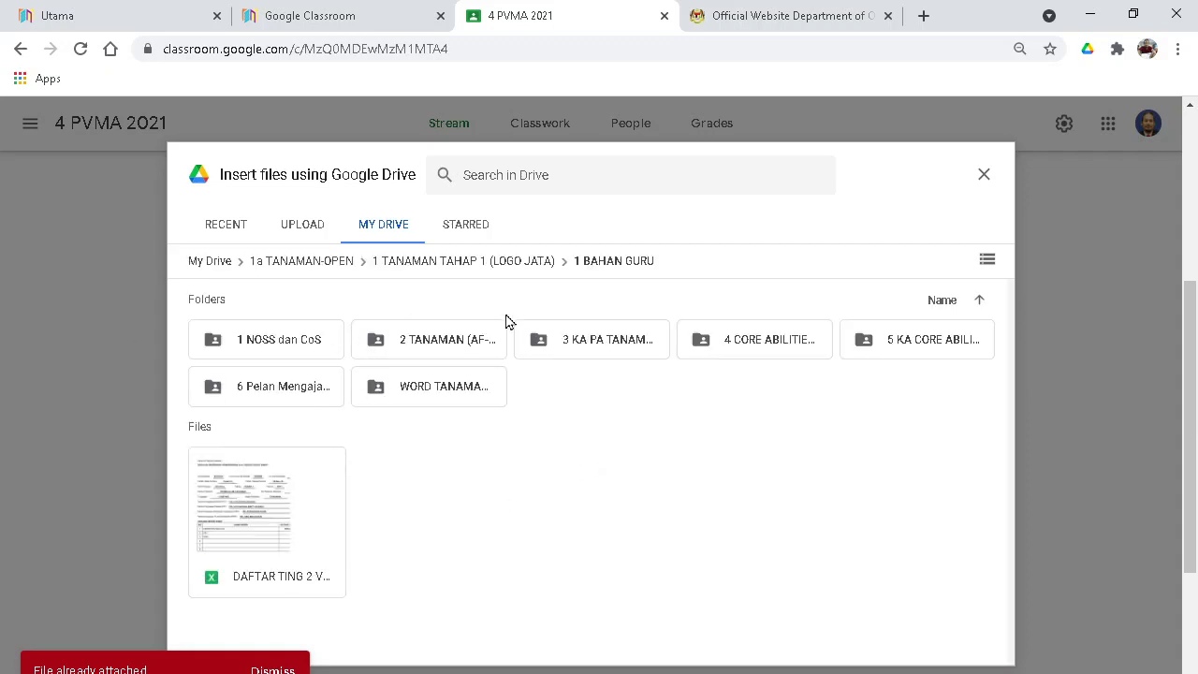
pyautogui.click(503, 261)
pyautogui.doubleClick(417, 348)
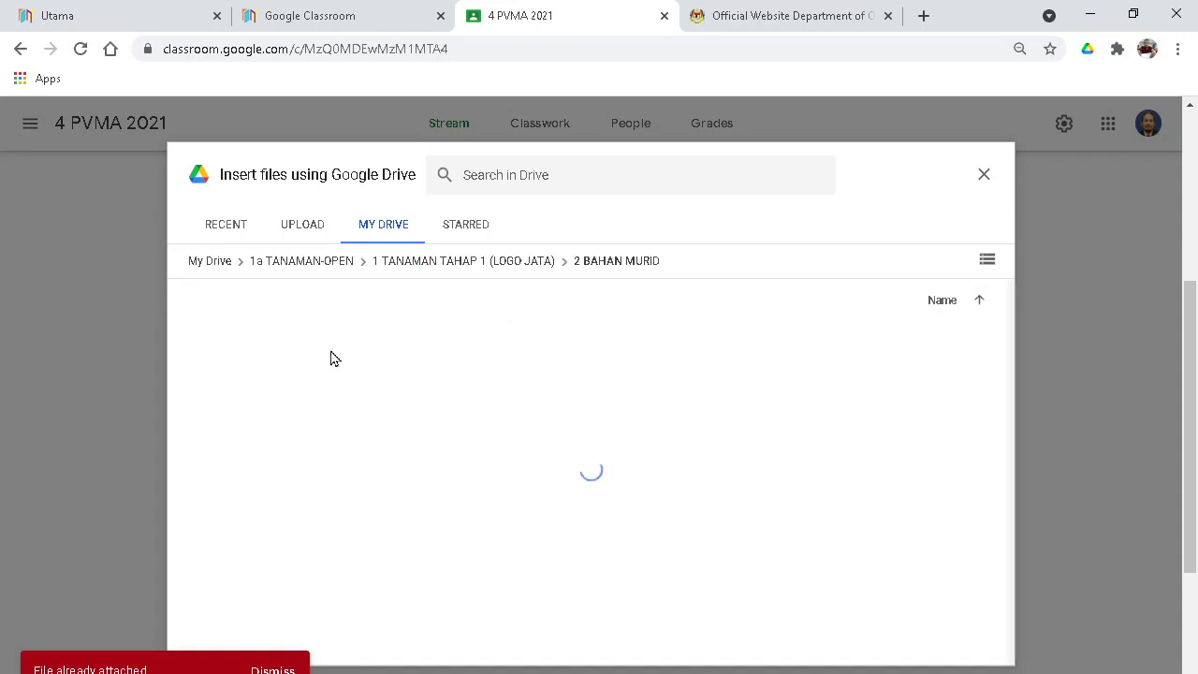
pyautogui.doubleClick(283, 350)
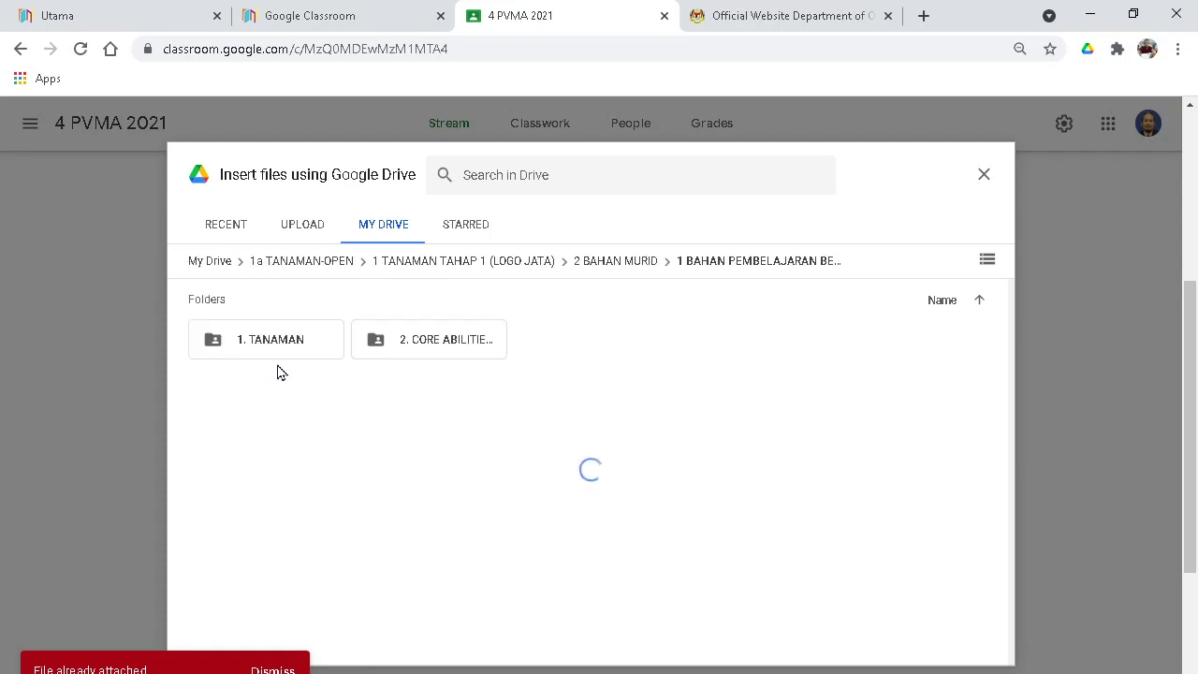
pyautogui.doubleClick(299, 340)
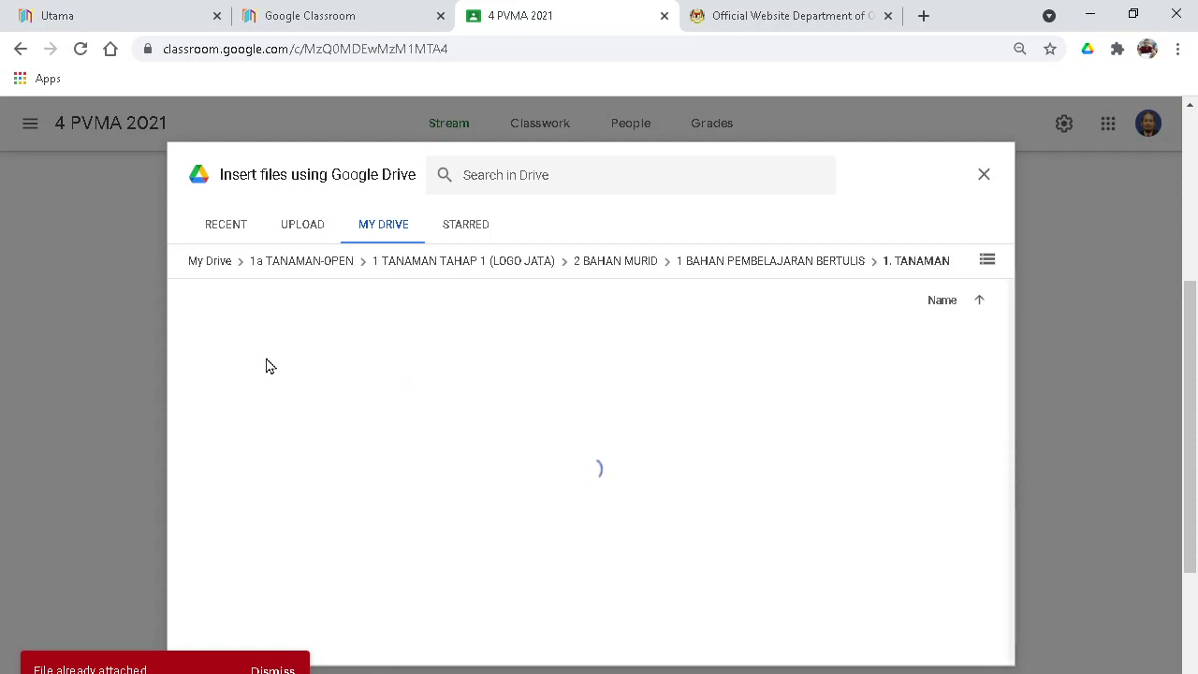
pyautogui.doubleClick(421, 397)
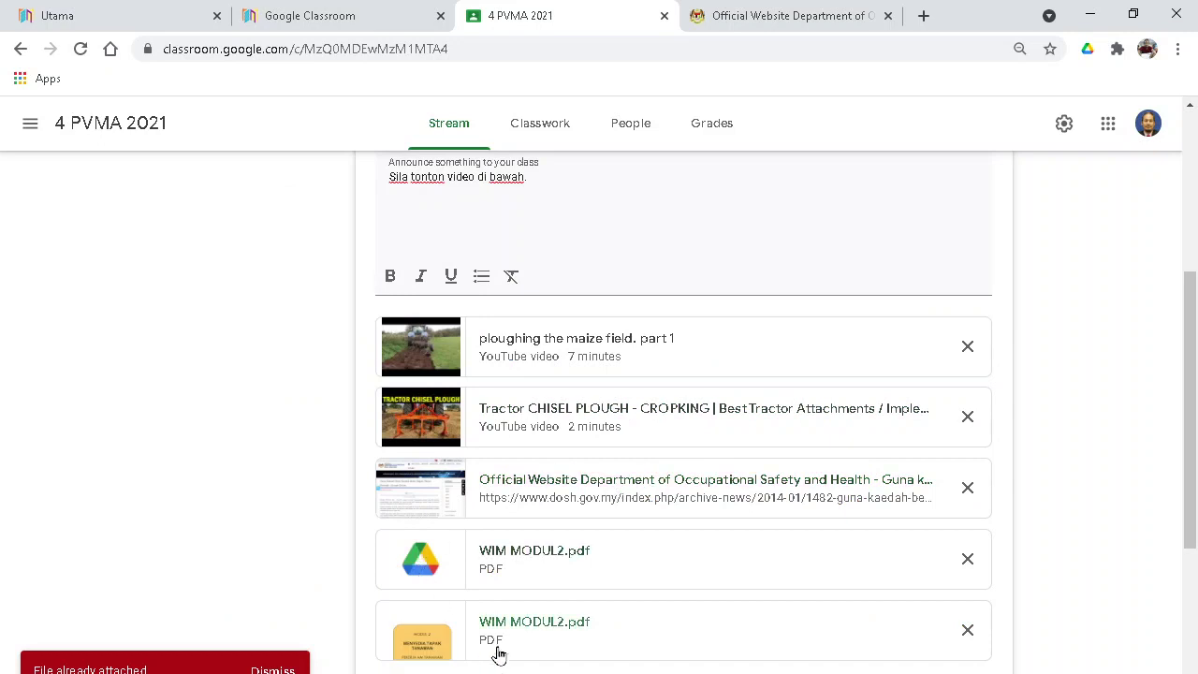
# Remove the first, uploaded WIM MODUL2.pdf attachment from the announcement, keeping the copy picked from Drive
pyautogui.scroll(-2, 302, 535)
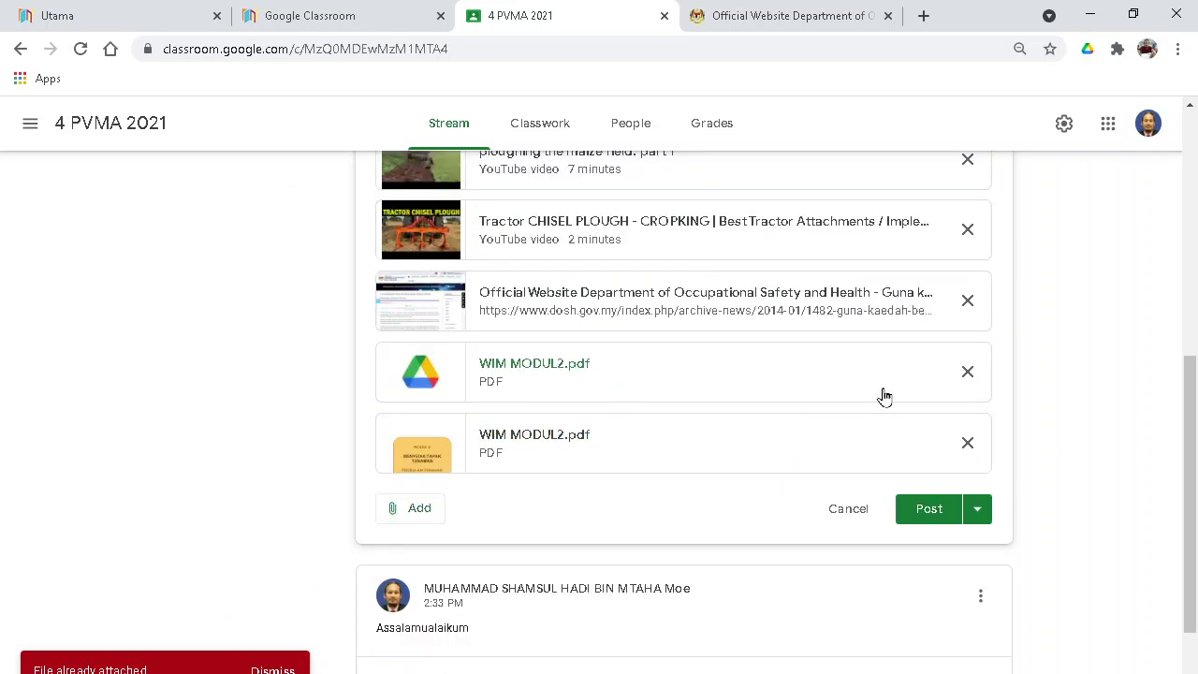
pyautogui.scroll(-1, 882, 399)
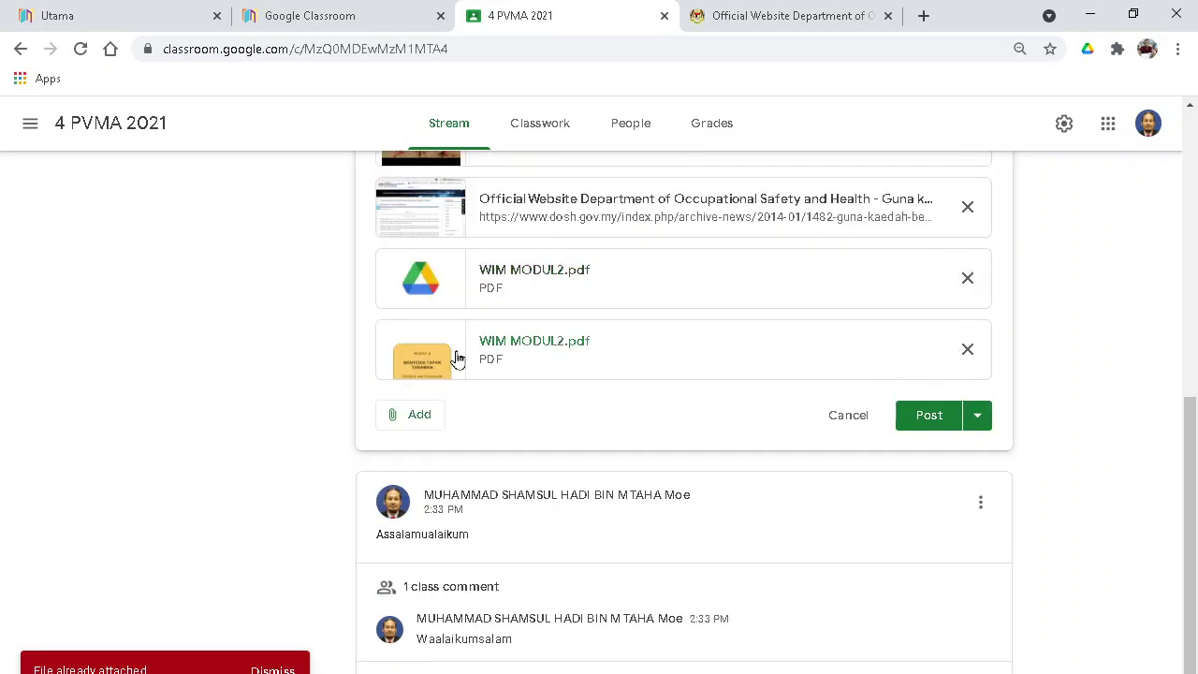
pyautogui.click(974, 277)
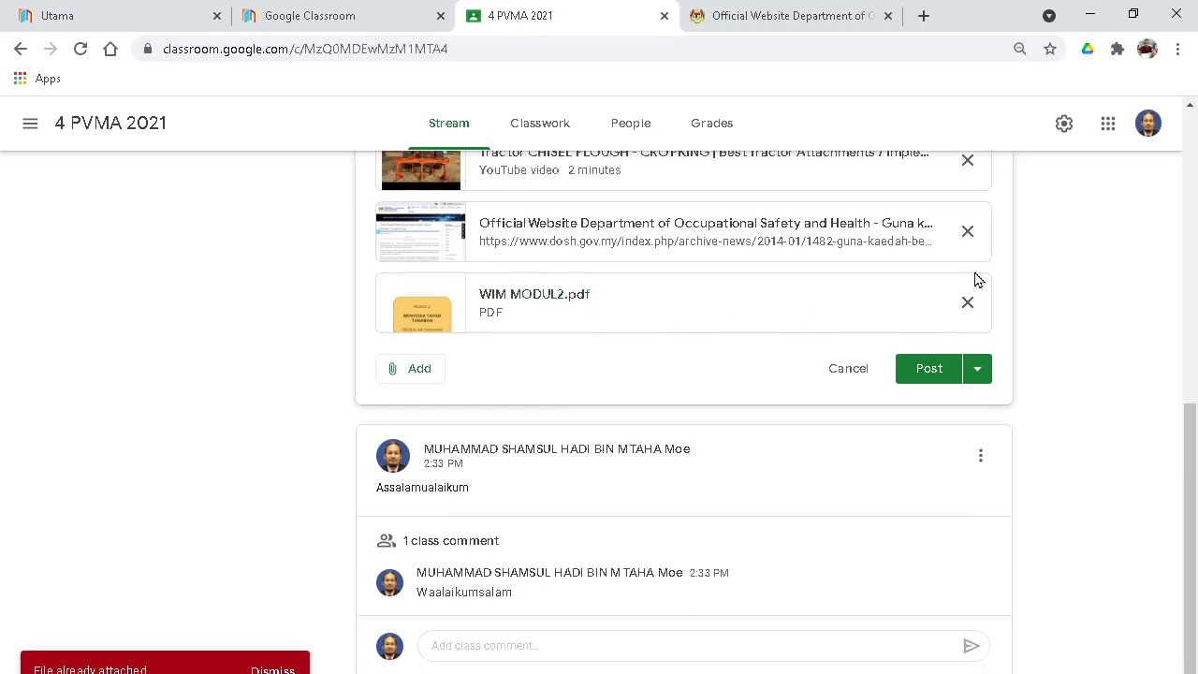
# Save the announcement as a draft, letting Classroom create and attach its own Drive copy of WIM MODUL2.pdf
pyautogui.click(979, 368)
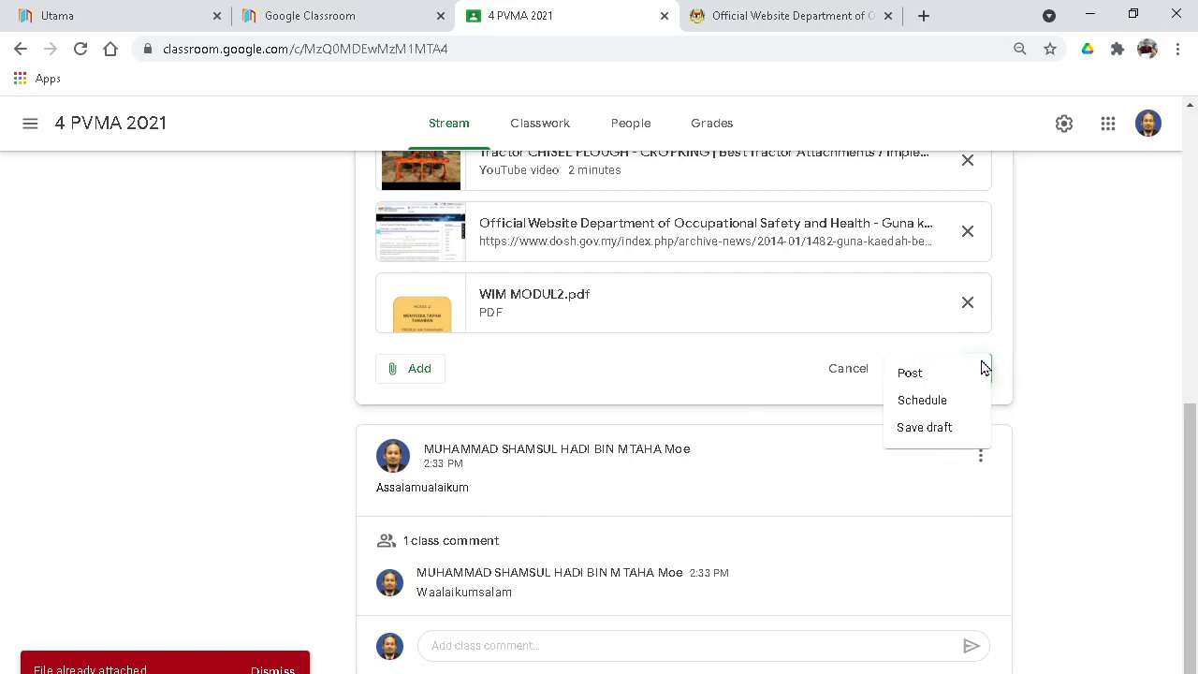
pyautogui.click(763, 378)
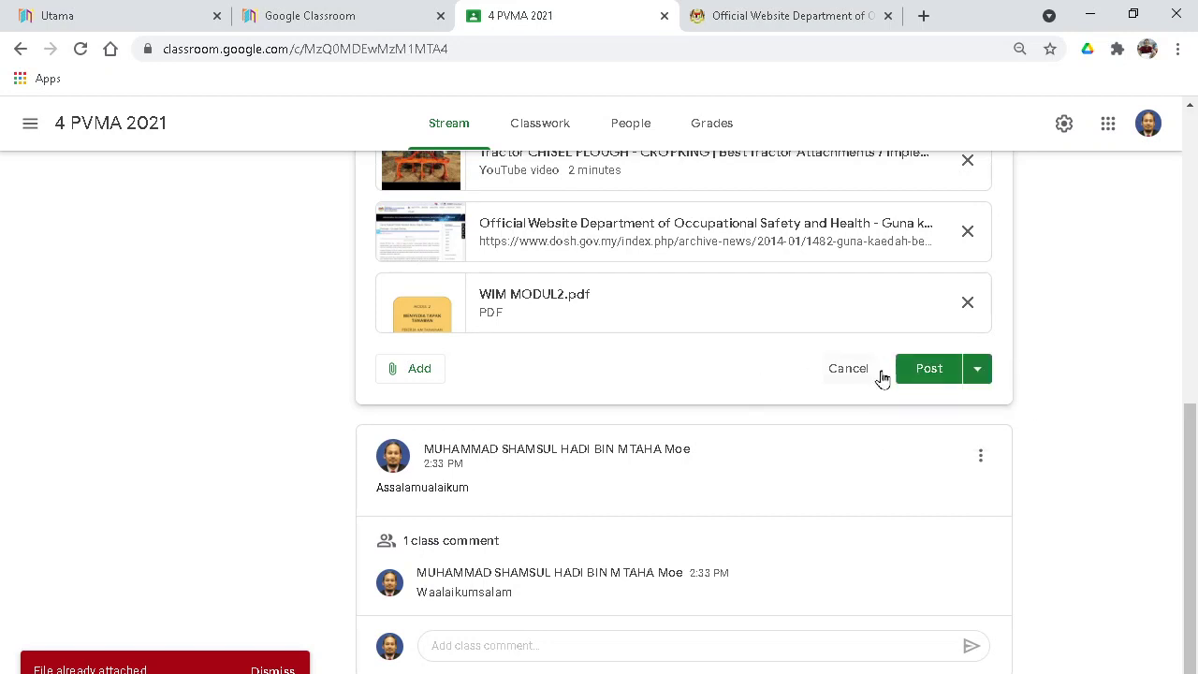
pyautogui.click(979, 371)
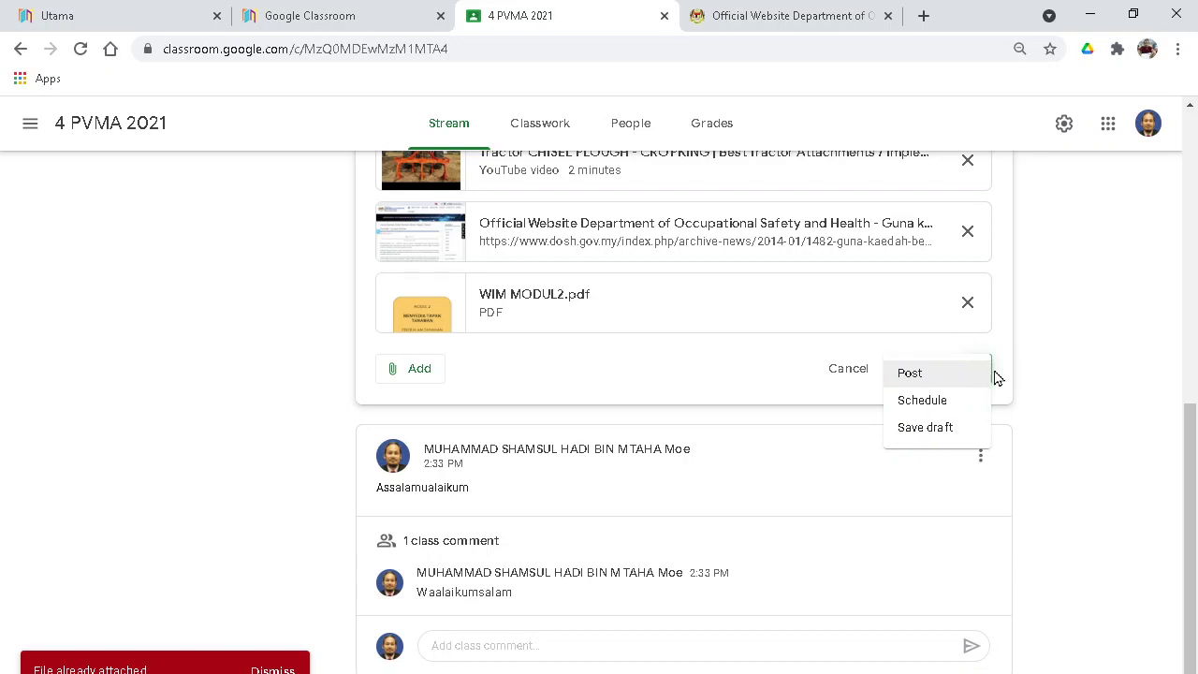
pyautogui.click(935, 427)
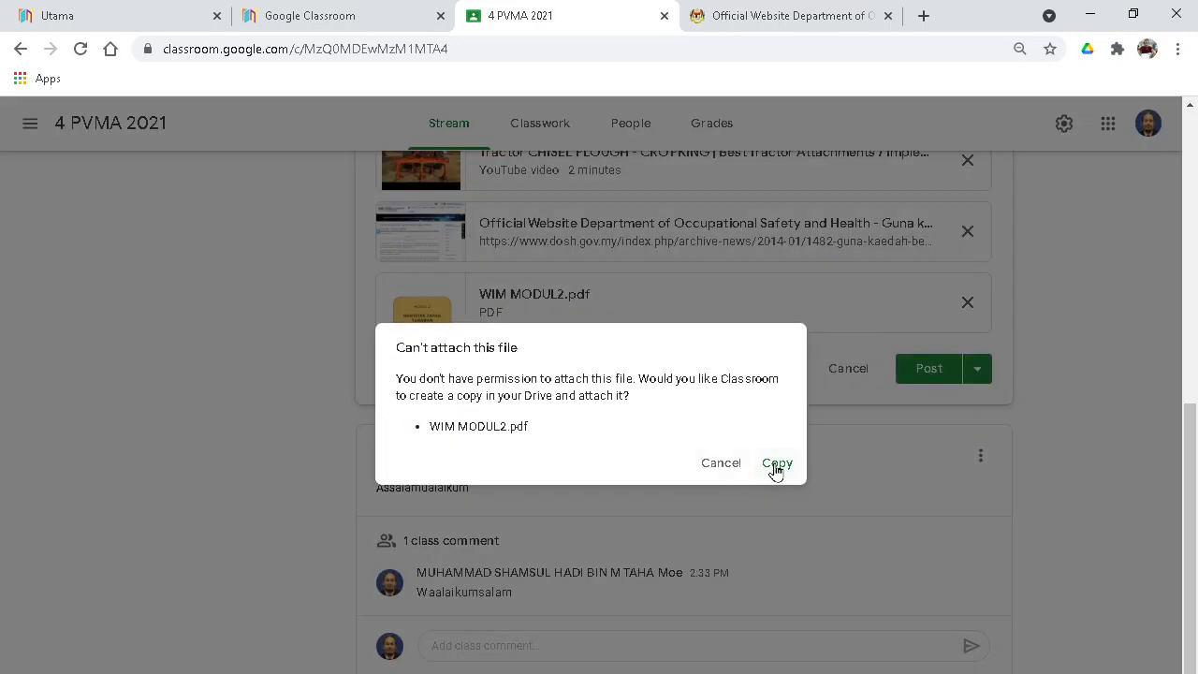
pyautogui.click(776, 463)
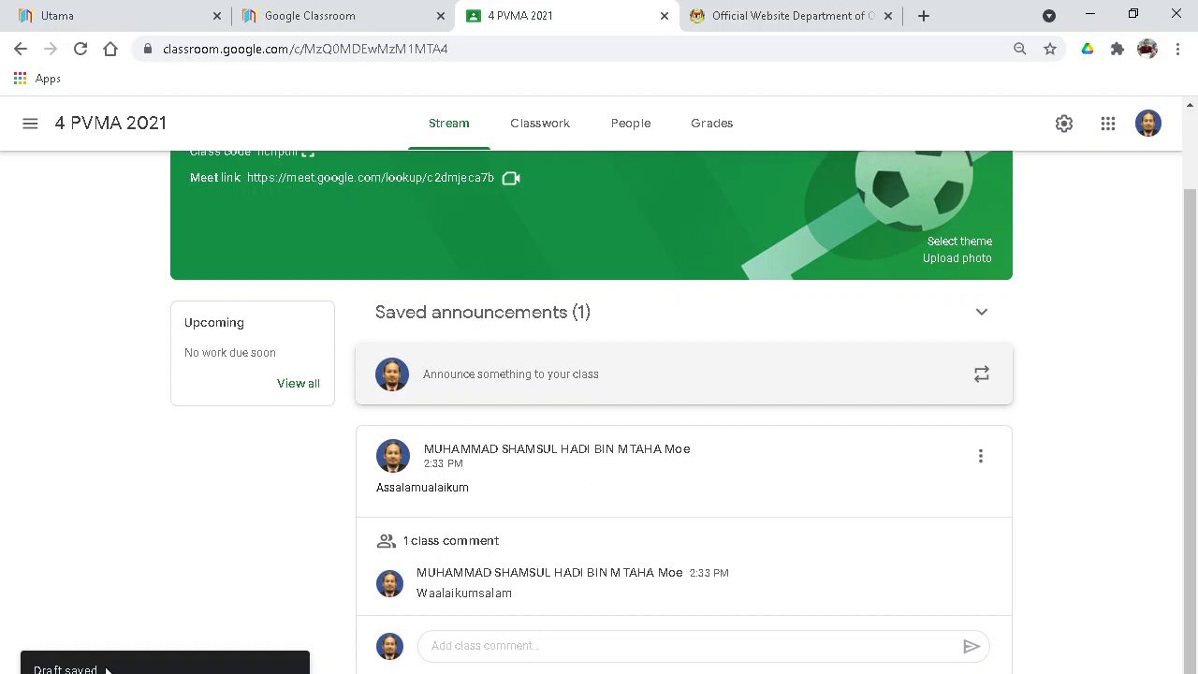
# Look over the saved announcements list above a blank new announcement, collapse it, and cancel the blank announcement
pyautogui.click(692, 376)
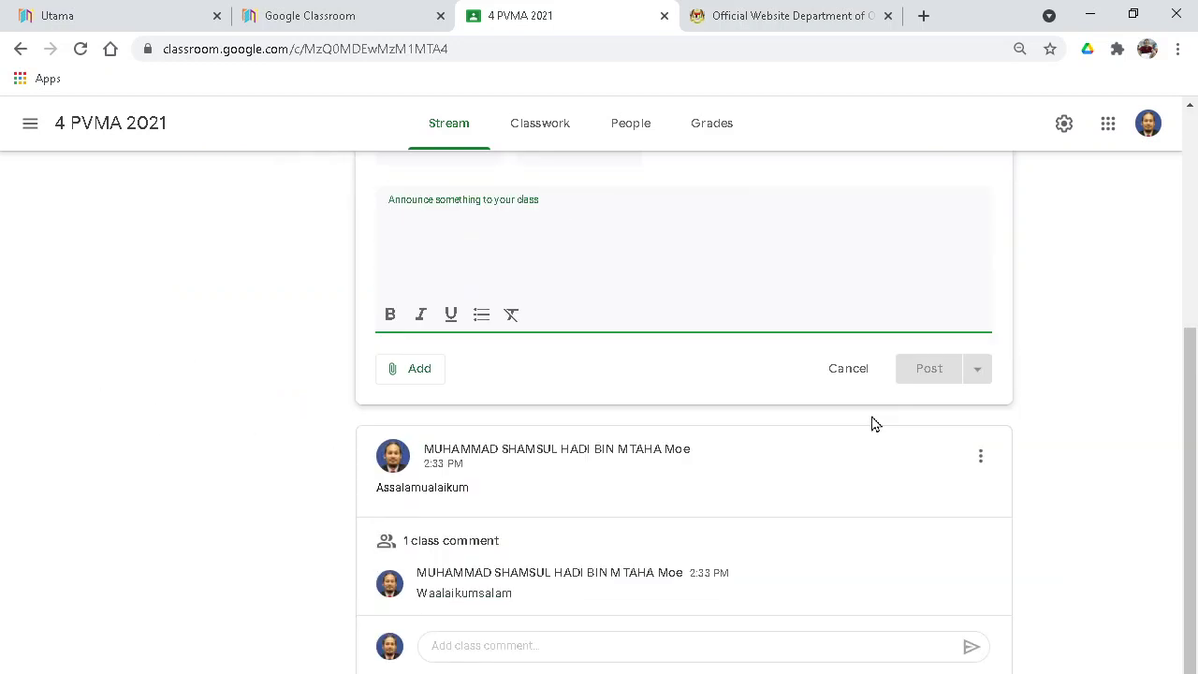
pyautogui.scroll(4, 875, 424)
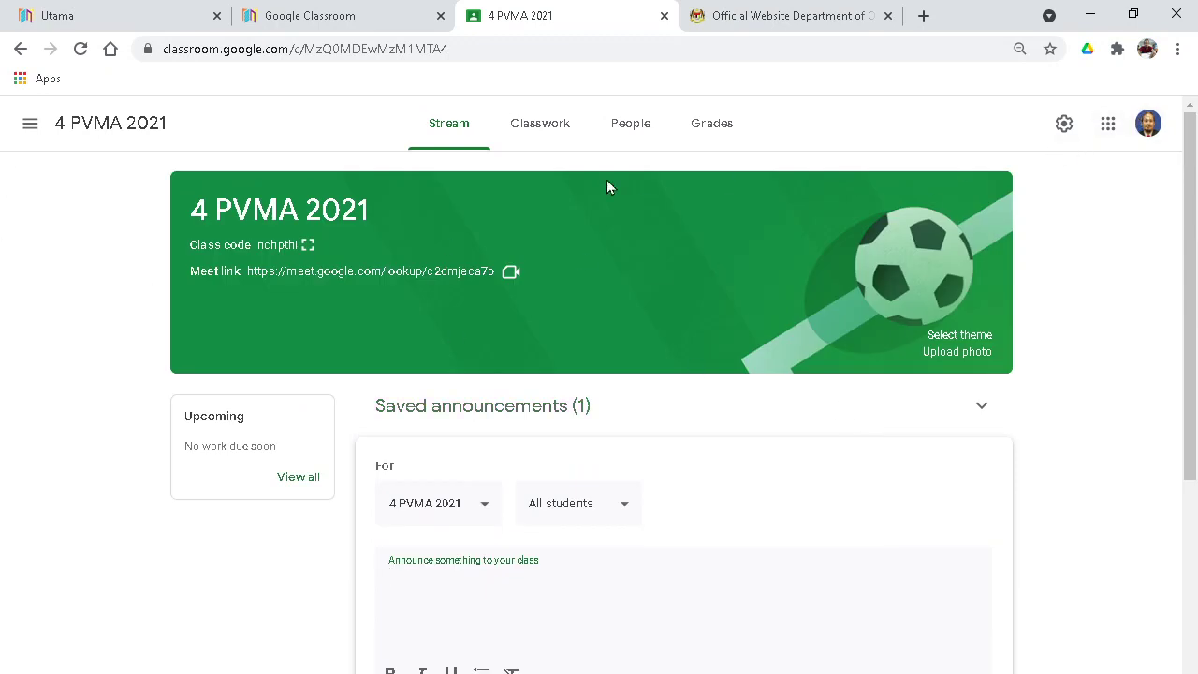
pyautogui.click(1000, 404)
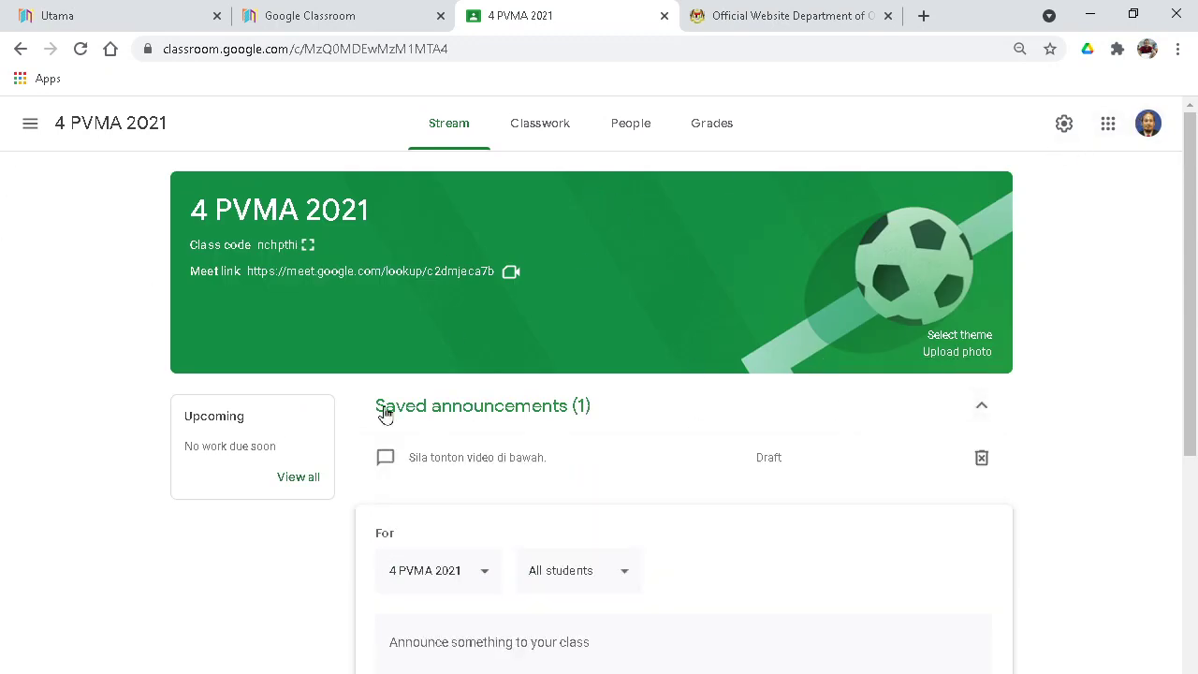
pyautogui.click(419, 409)
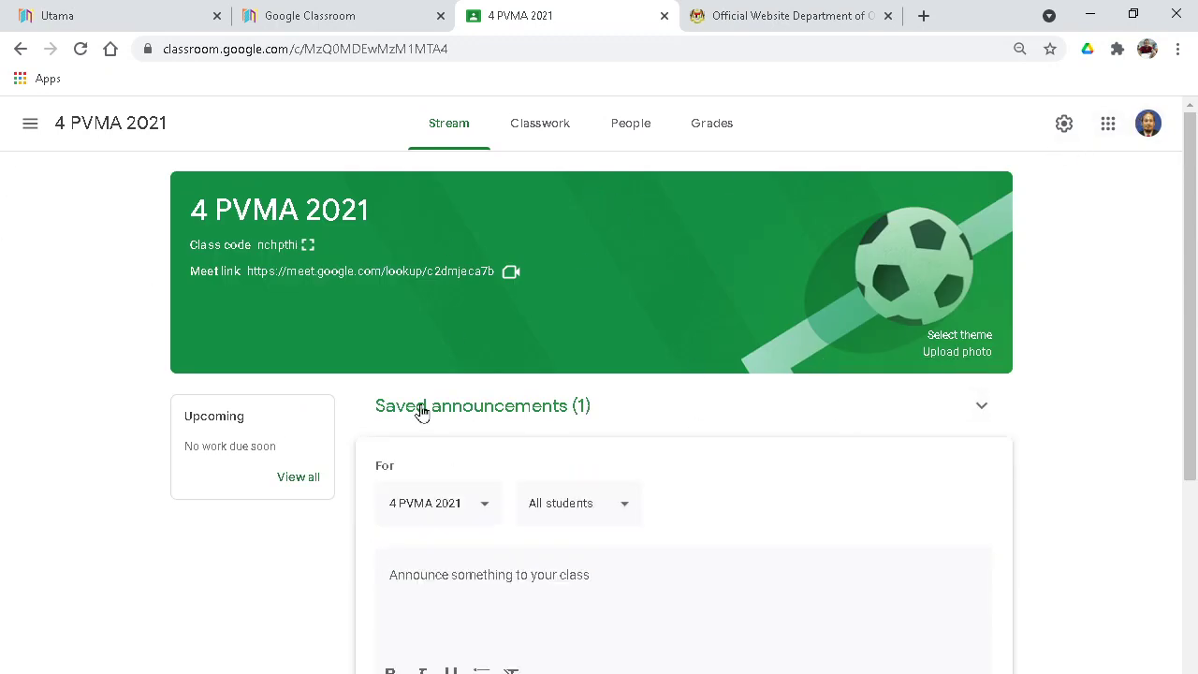
pyautogui.click(556, 407)
pyautogui.doubleClick(554, 405)
pyautogui.click(554, 405)
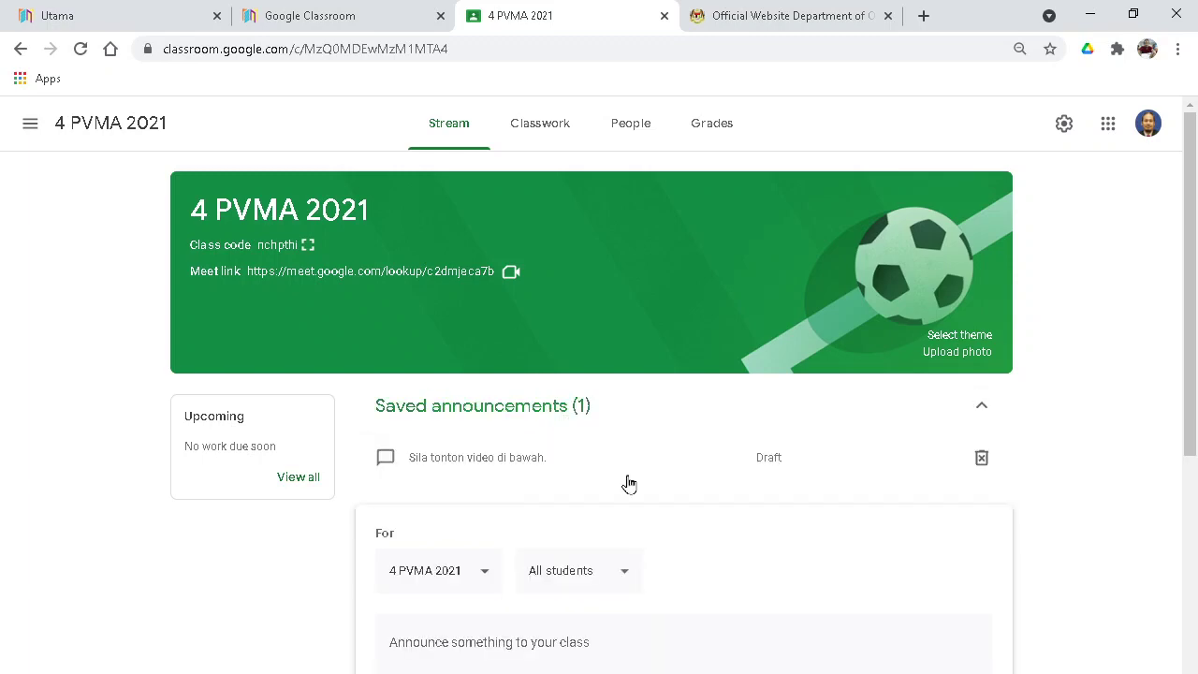
pyautogui.scroll(-2, 658, 510)
pyautogui.scroll(1, 656, 507)
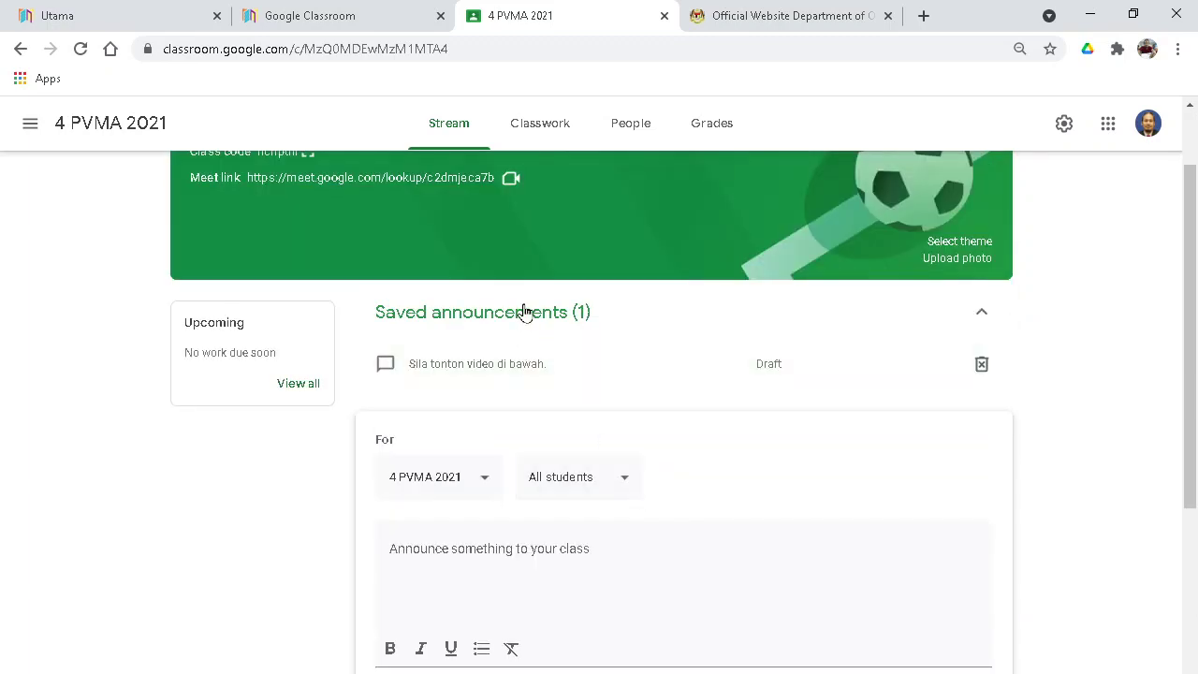
pyautogui.click(525, 312)
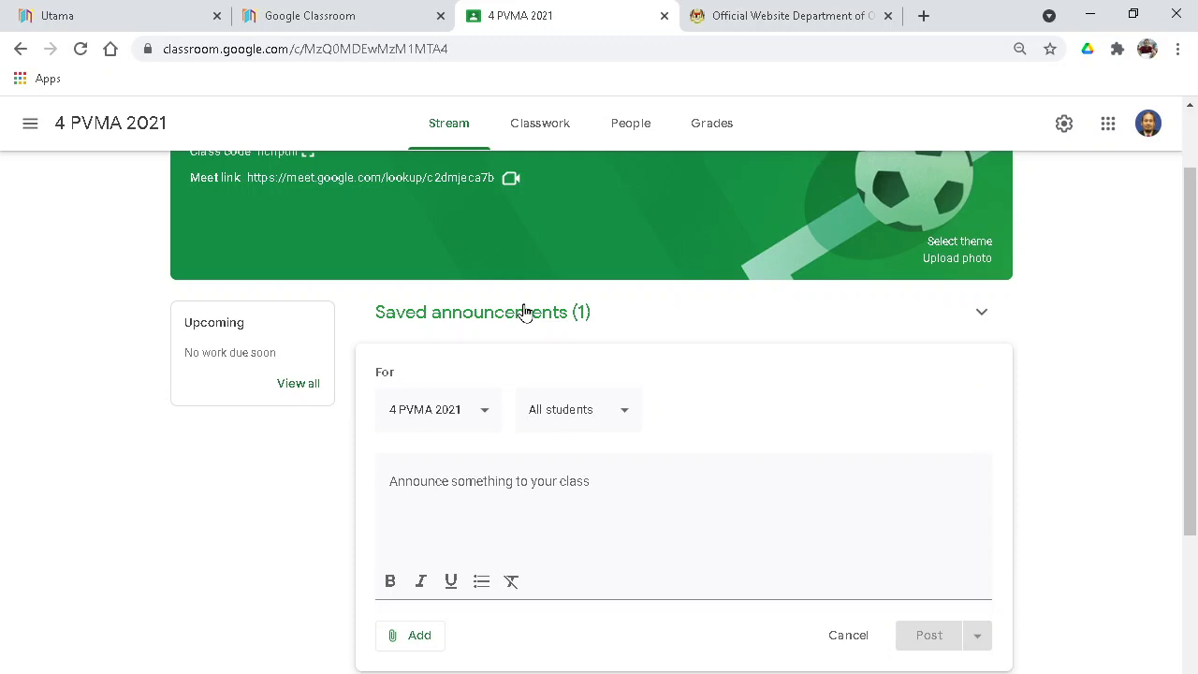
pyautogui.click(848, 635)
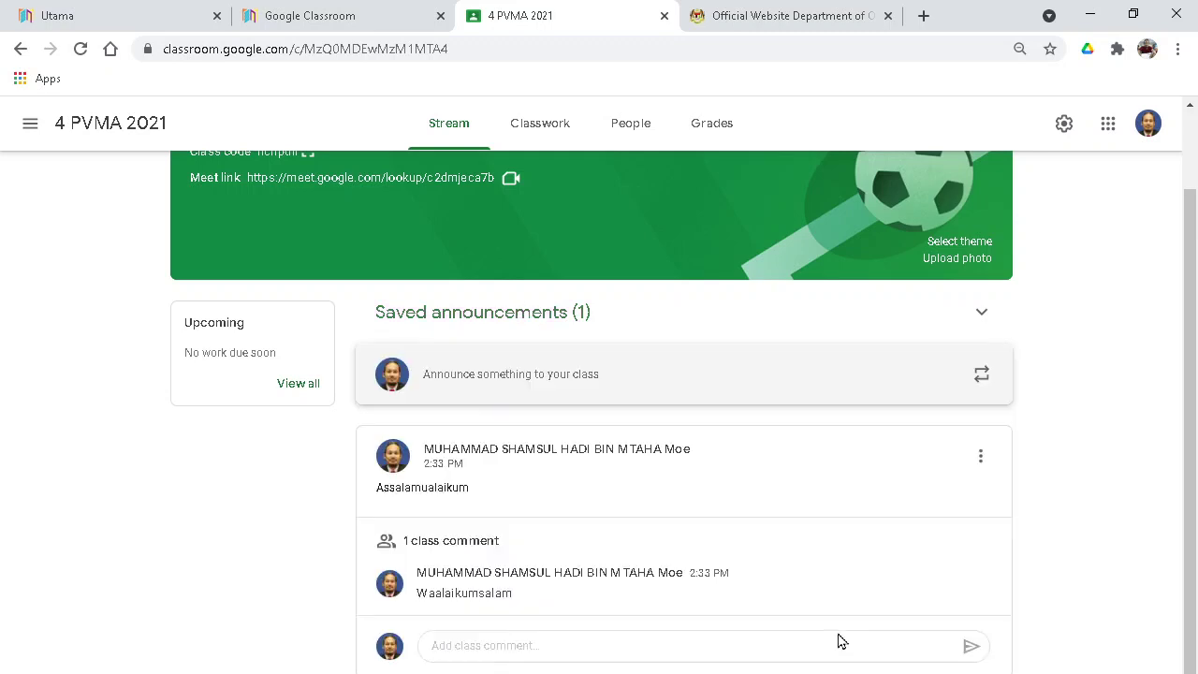
# Open the saved draft "Sila tonton video di bawah." and schedule it for May 19, 2021 at 8:30 AM
pyautogui.click(489, 316)
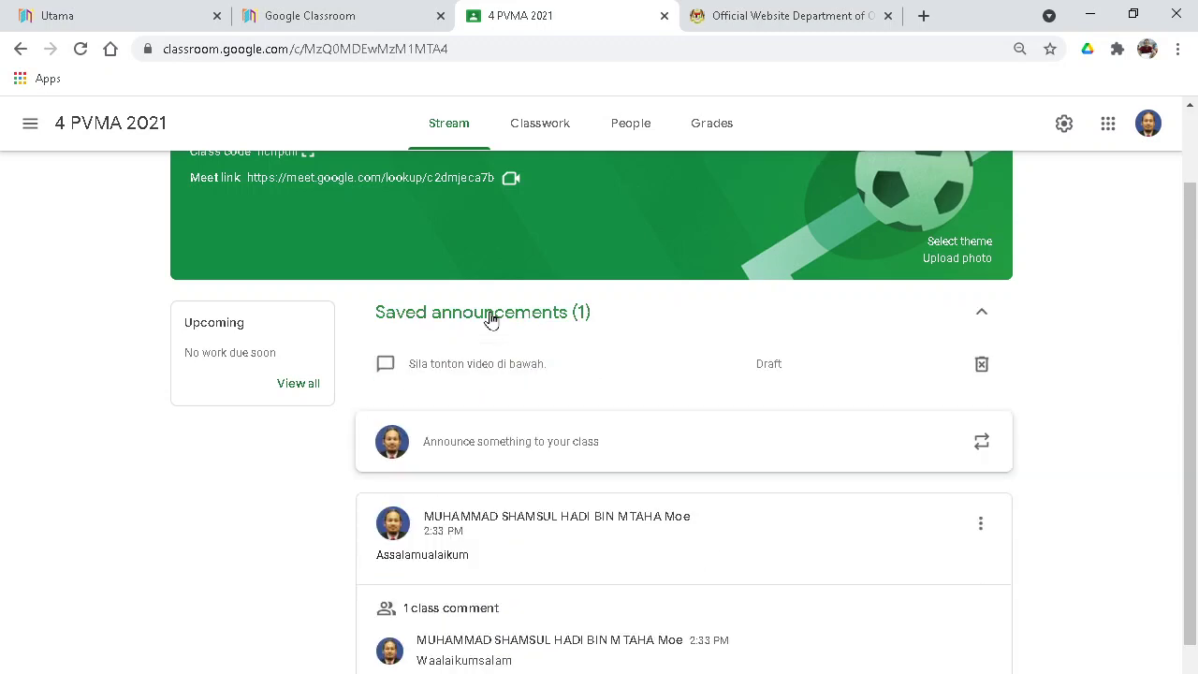
pyautogui.click(468, 365)
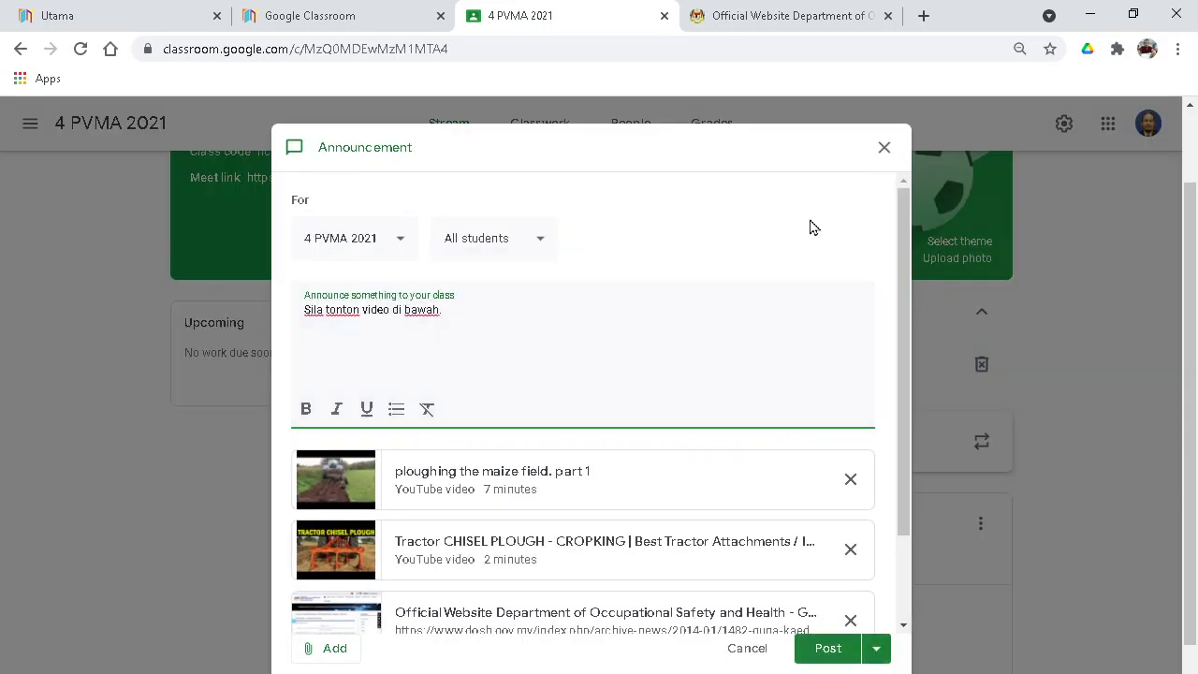
pyautogui.click(876, 651)
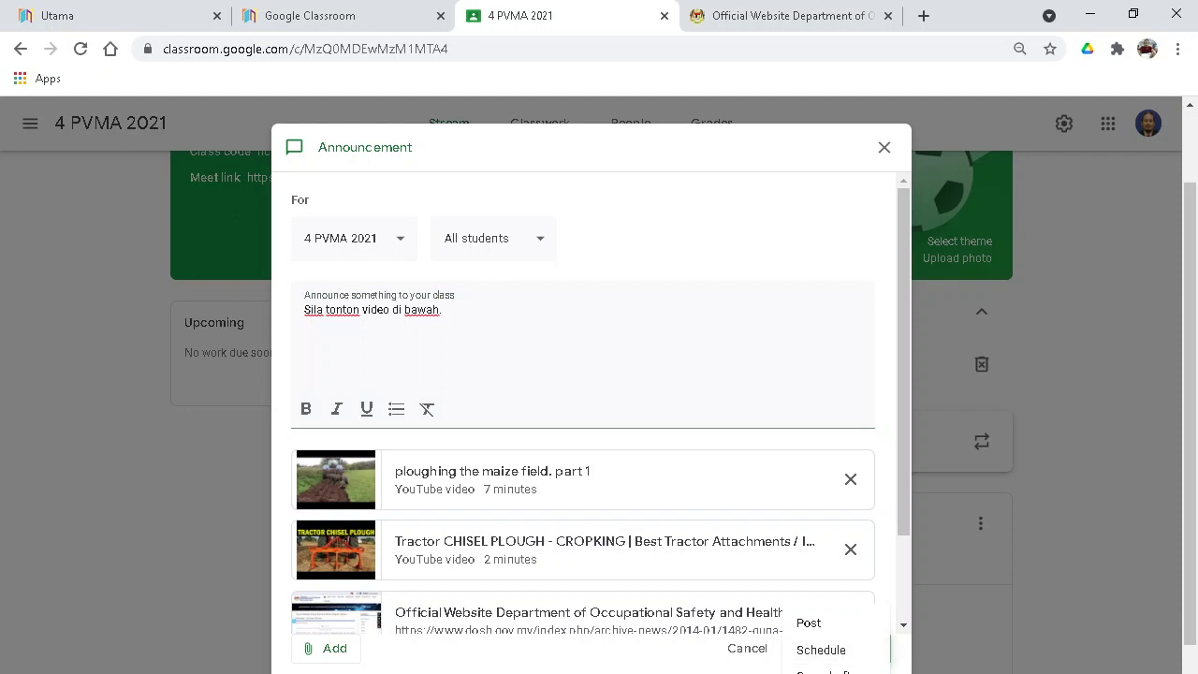
pyautogui.click(829, 661)
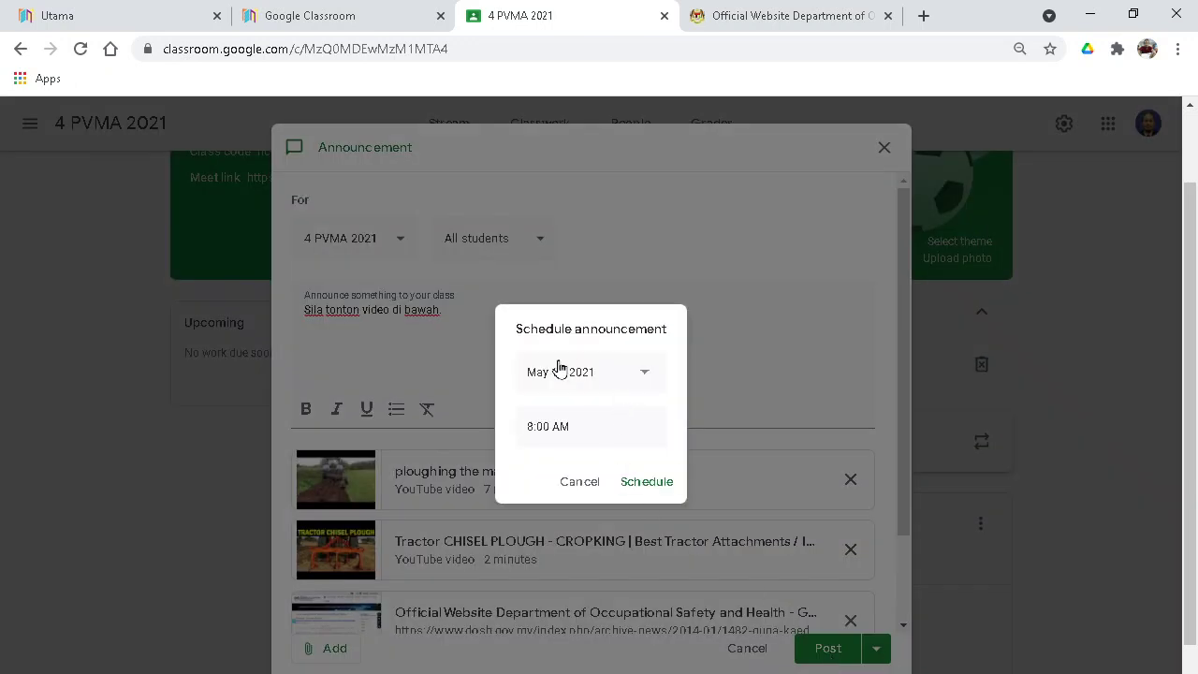
pyautogui.click(644, 374)
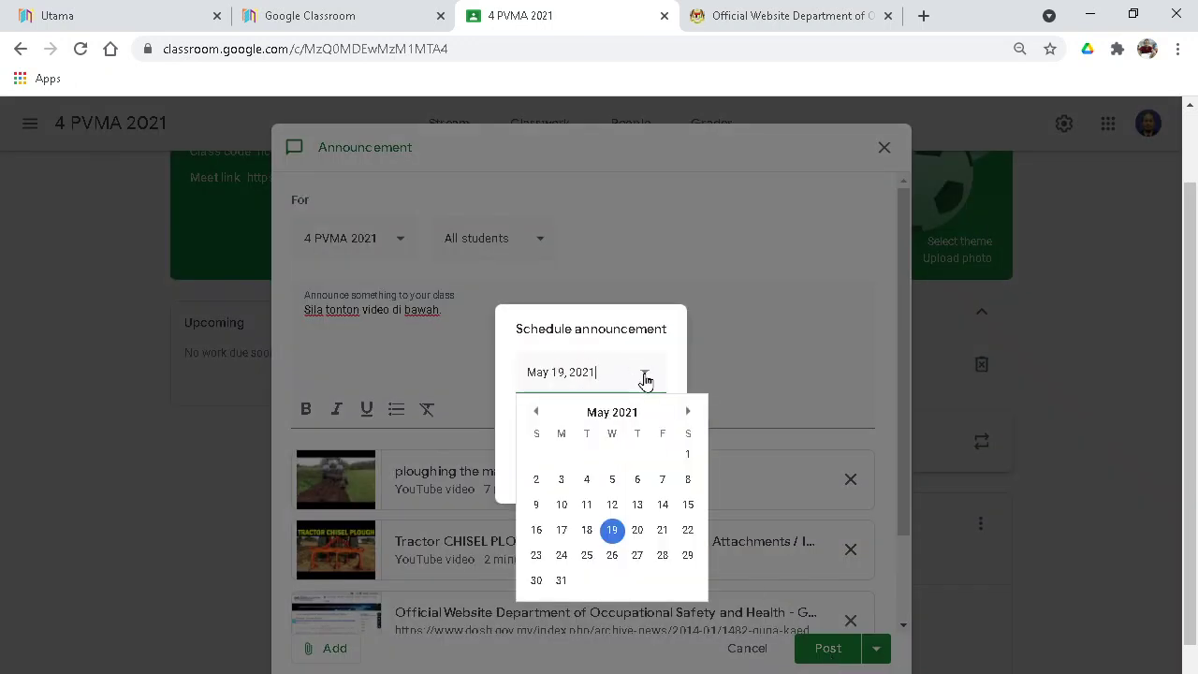
pyautogui.click(612, 529)
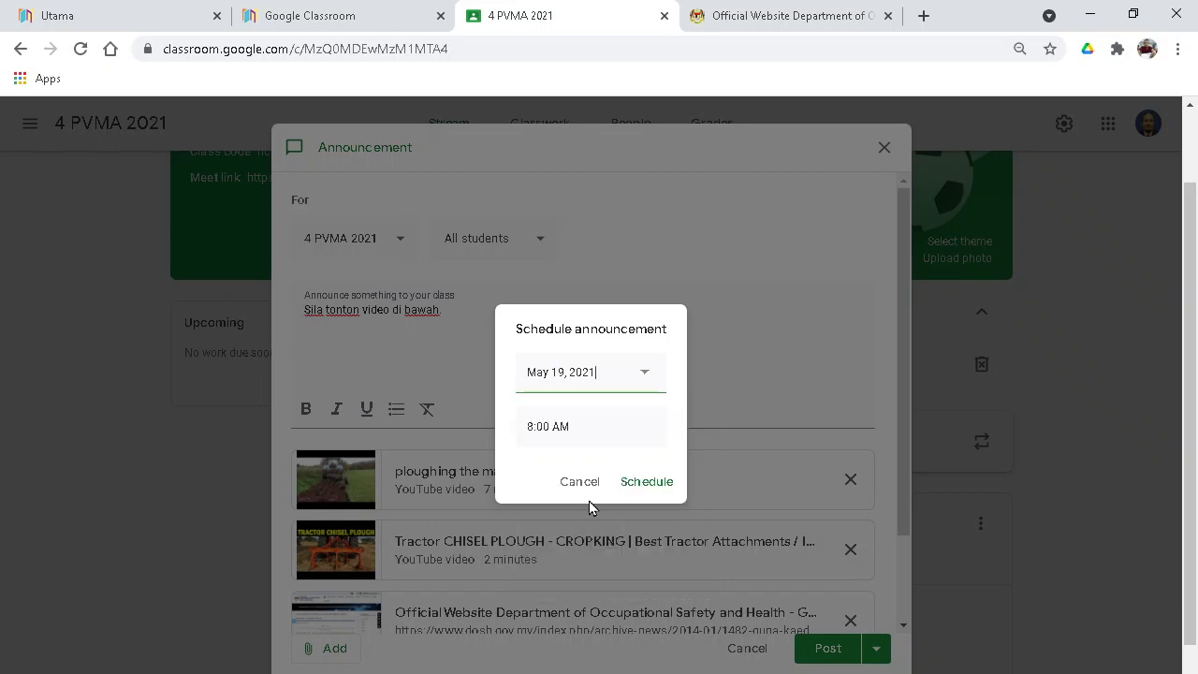
pyautogui.click(587, 427)
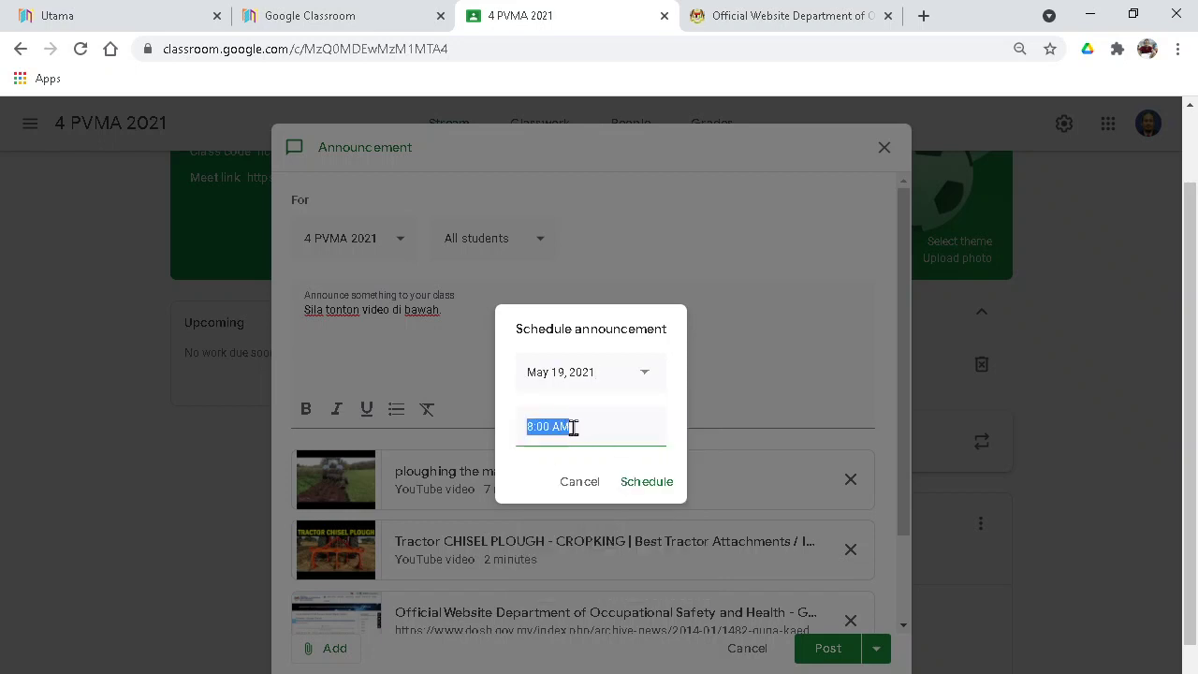
pyautogui.click(574, 428)
pyautogui.doubleClick(550, 428)
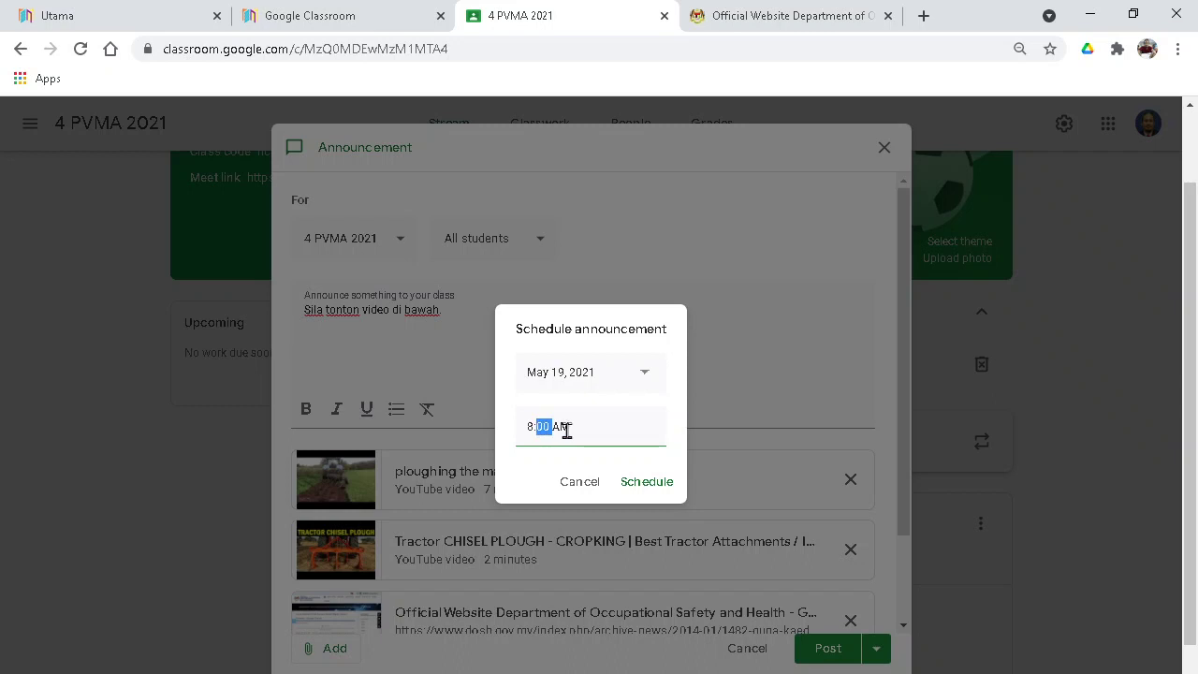
pyautogui.write('30')
pyautogui.click(638, 482)
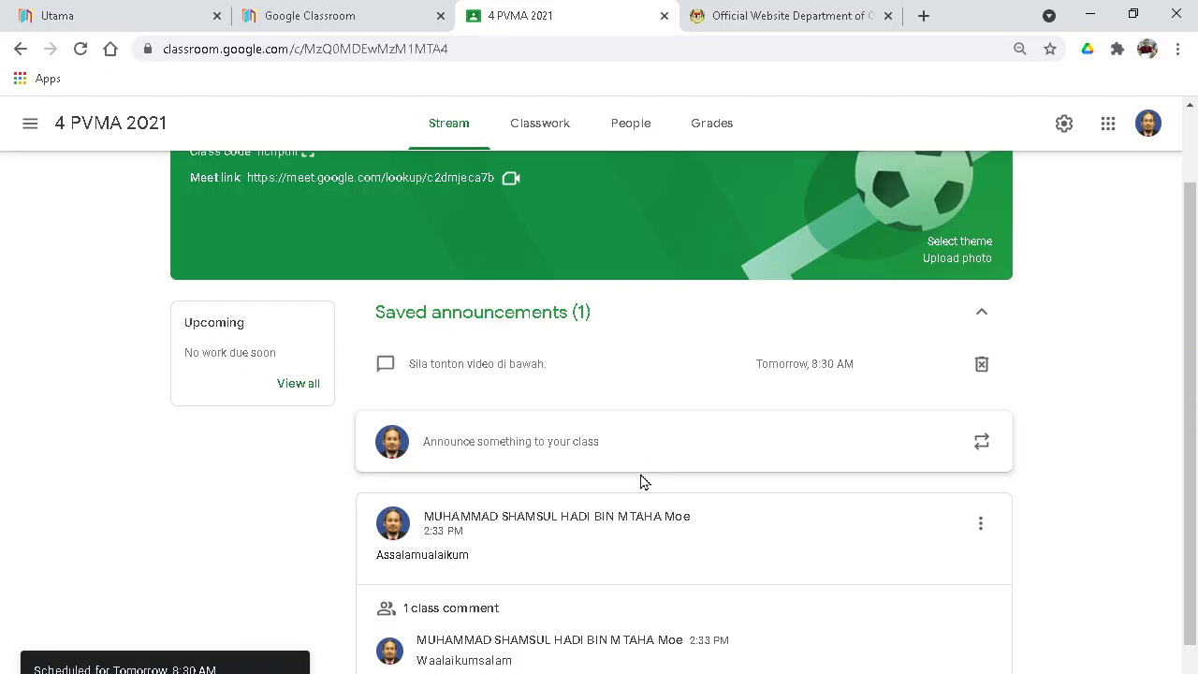
# Reopen the scheduled announcement "Sila tonton video di bawah.", remove its schedule and post it to all students immediately
pyautogui.scroll(-1, 759, 406)
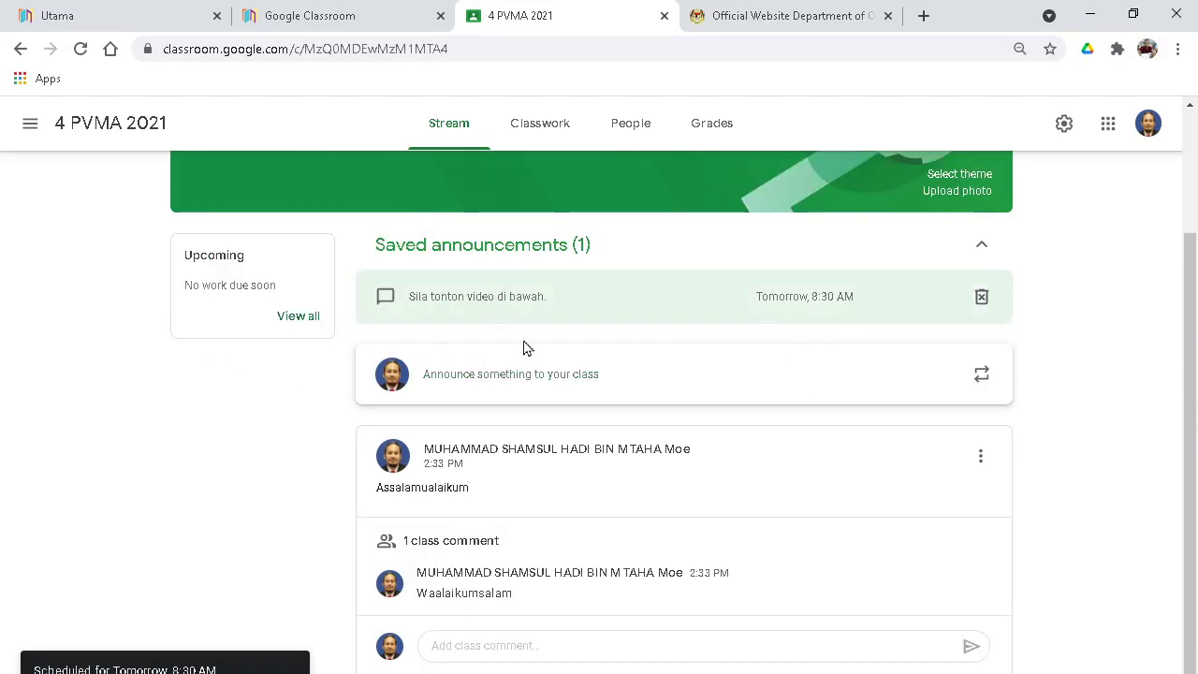
pyautogui.click(635, 299)
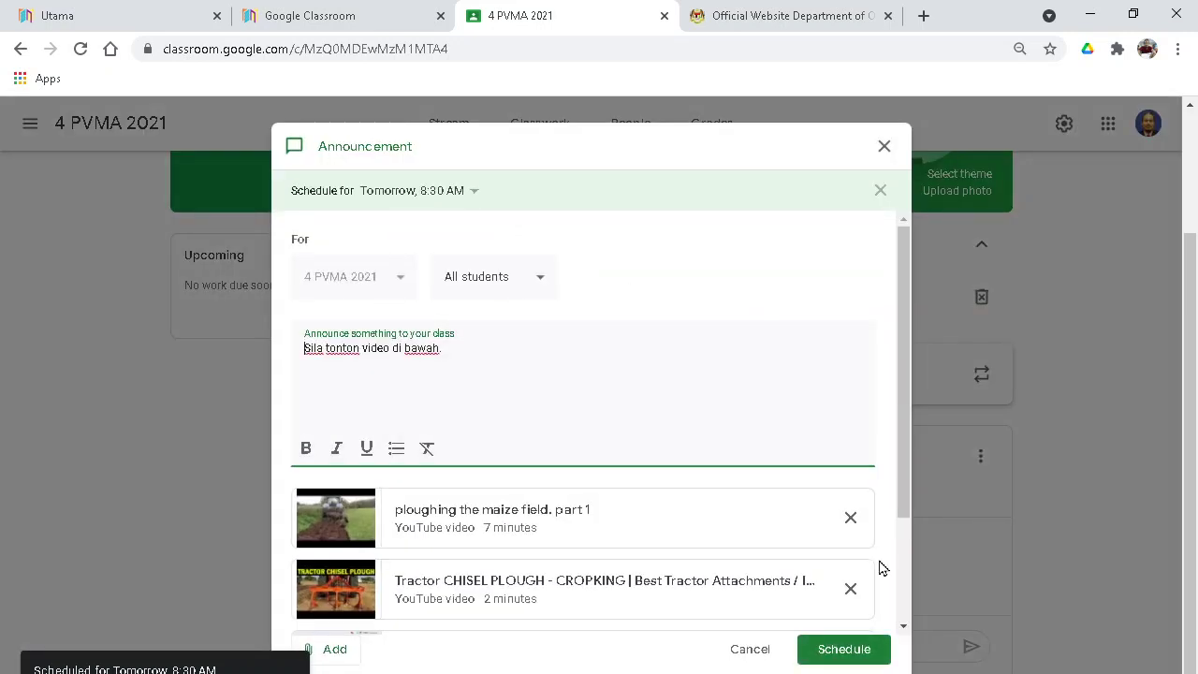
pyautogui.click(816, 653)
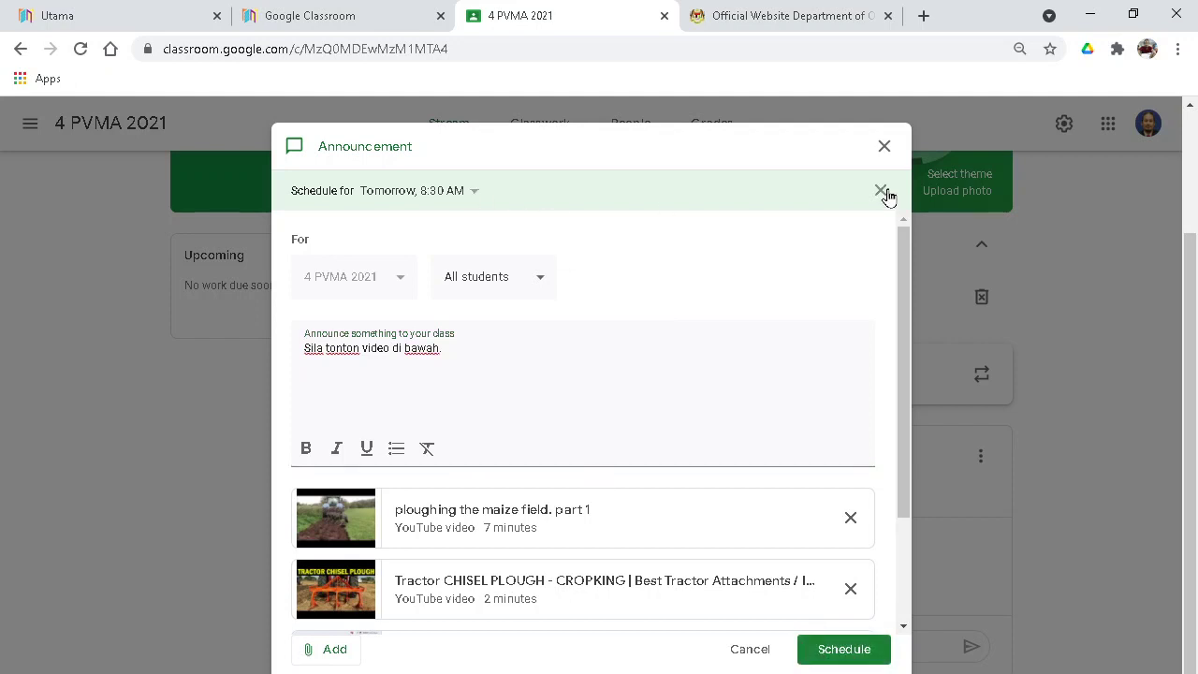
pyautogui.click(881, 191)
pyautogui.click(836, 654)
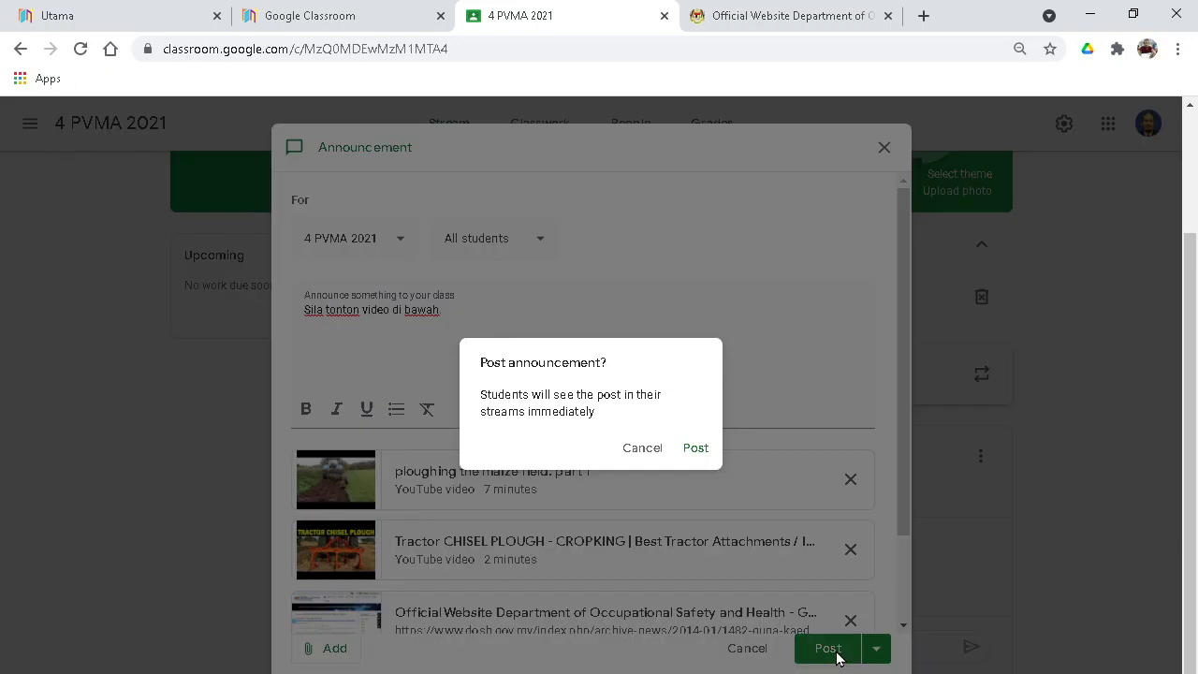
pyautogui.click(703, 443)
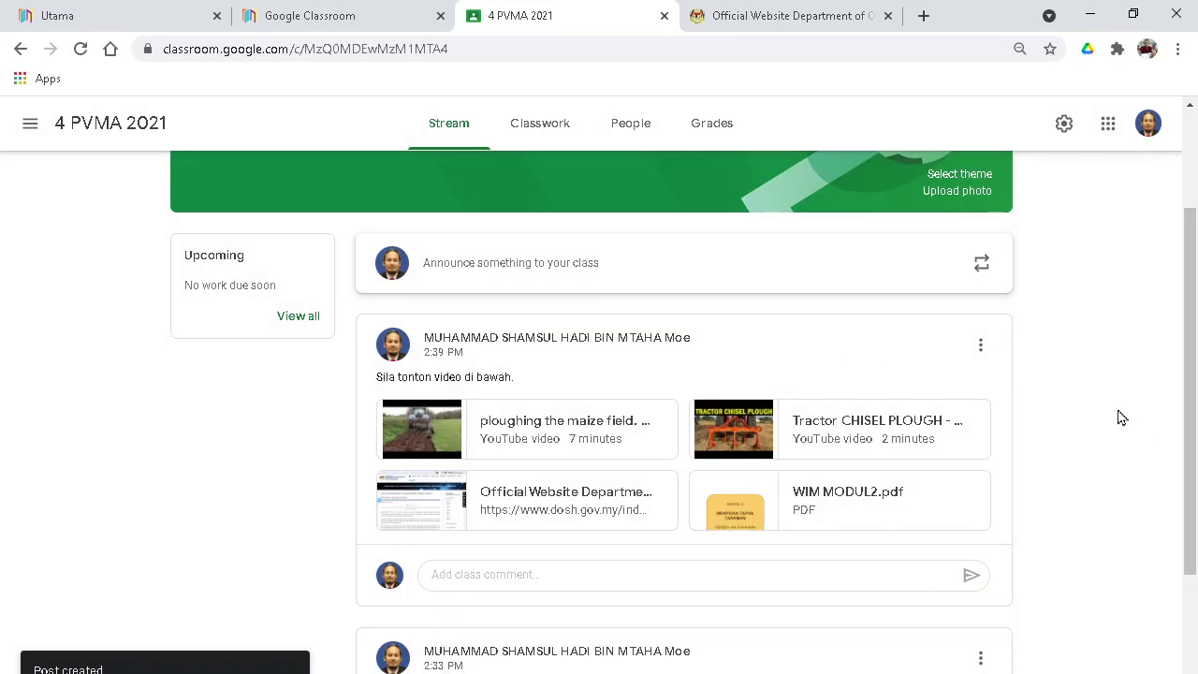
# Go to the class's People page, copy the student invite link and close the student invitation without adding anyone
pyautogui.scroll(-2, 1120, 400)
pyautogui.scroll(4, 1121, 402)
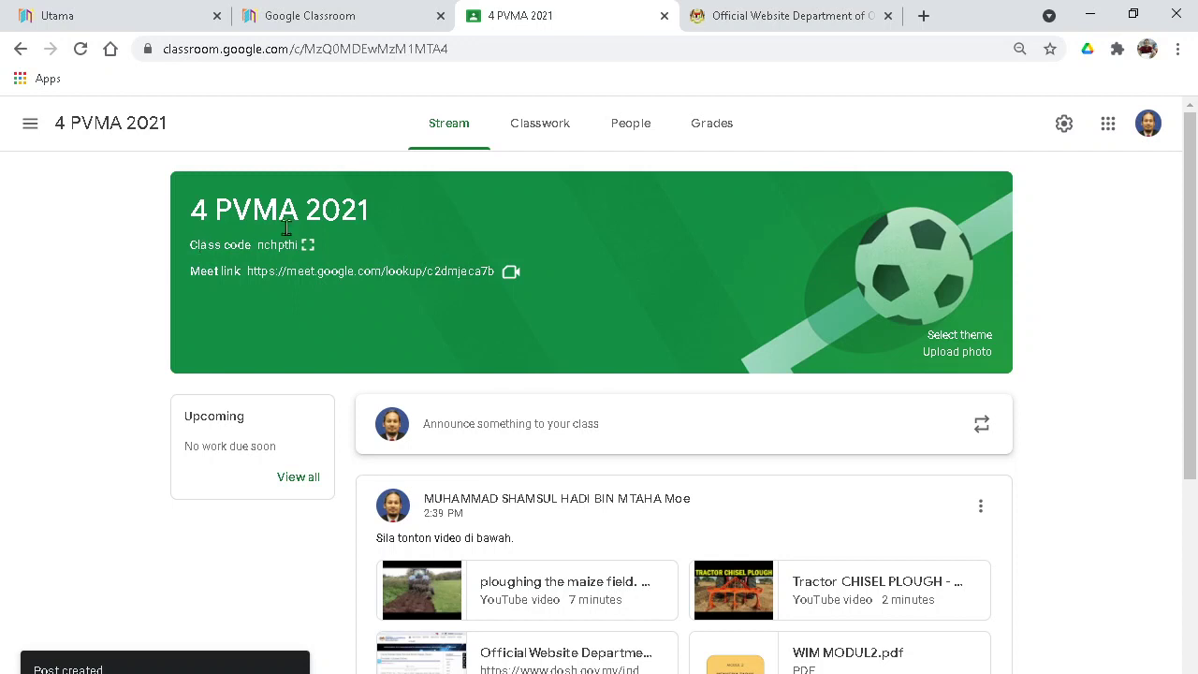
pyautogui.click(631, 131)
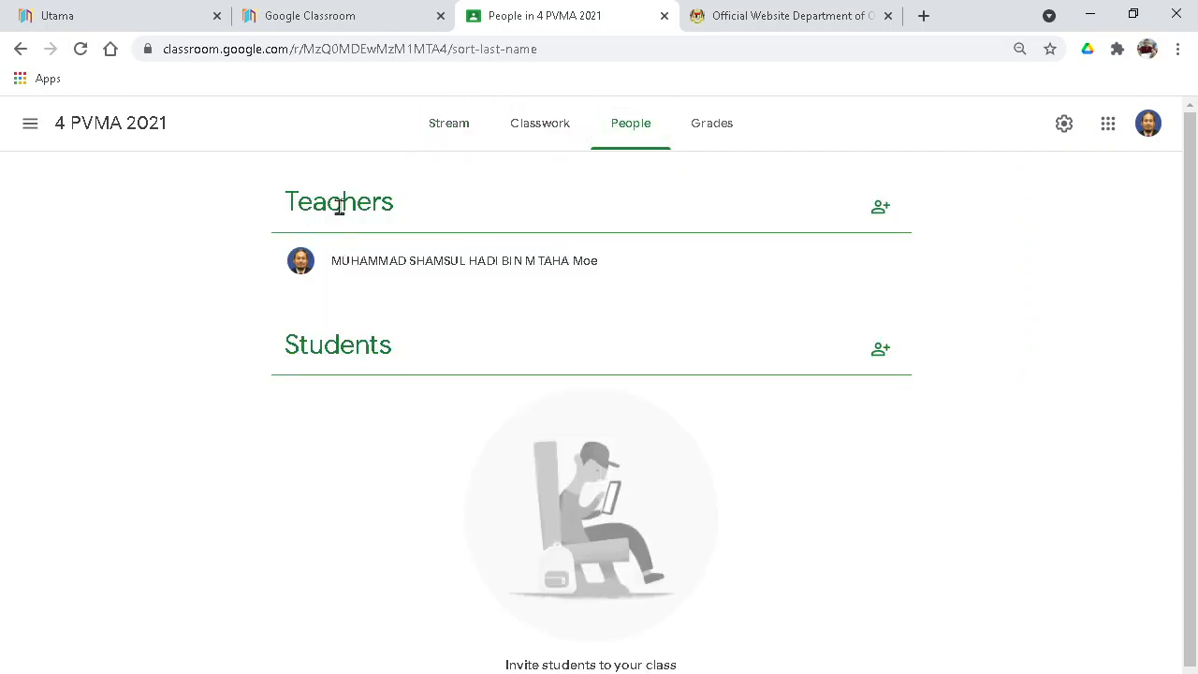
pyautogui.scroll(-1, 933, 419)
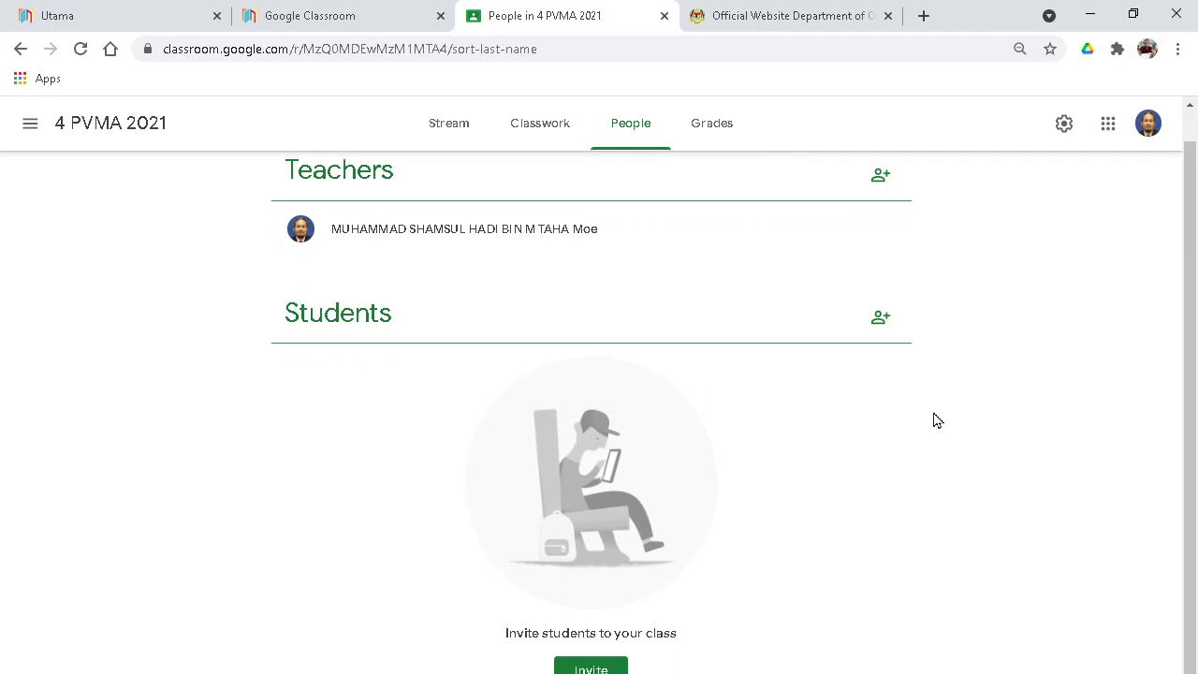
pyautogui.scroll(1, 936, 420)
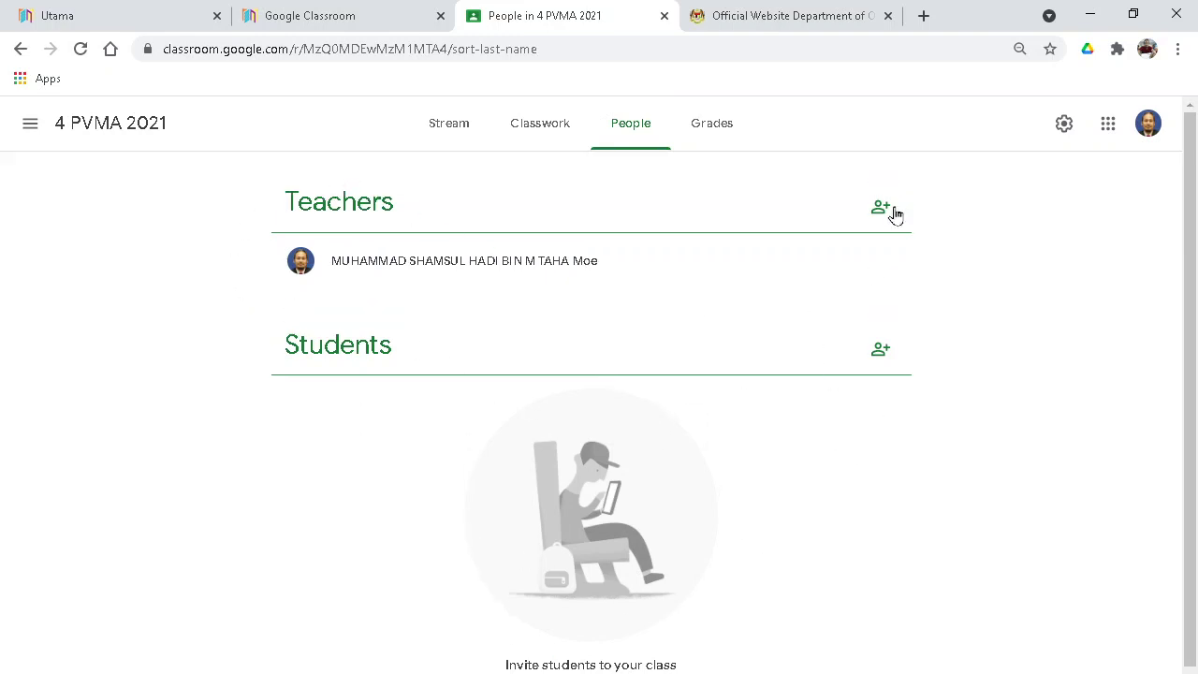
pyautogui.scroll(-1, 631, 209)
pyautogui.click(590, 666)
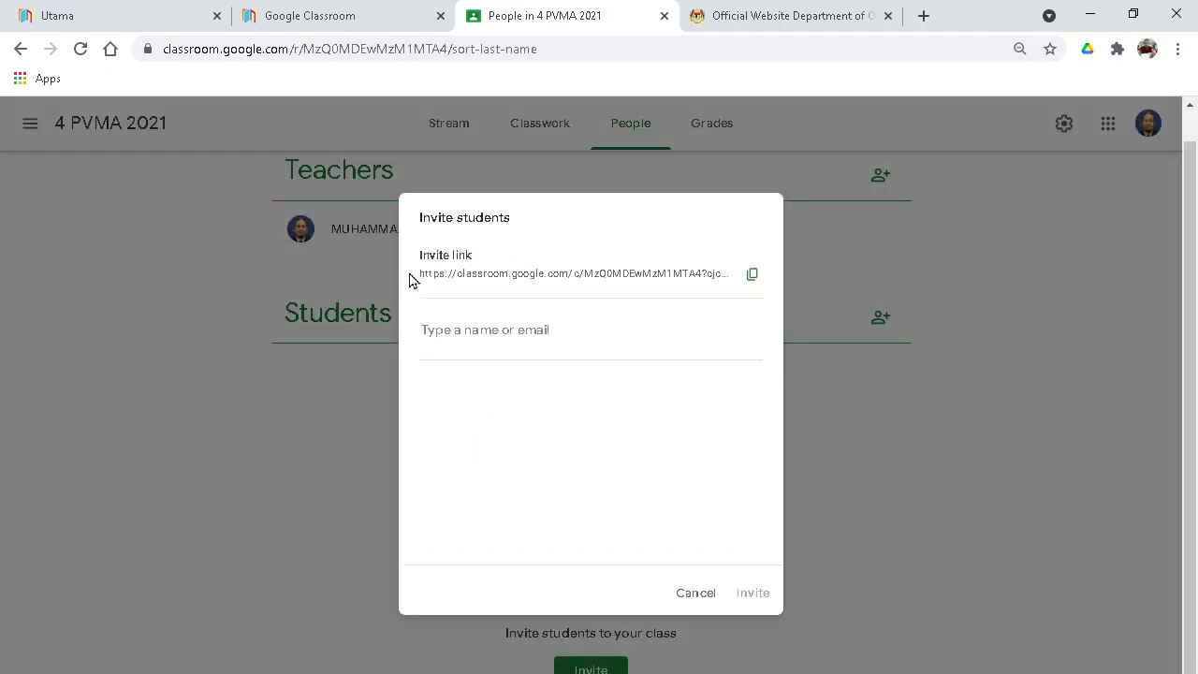
pyautogui.click(758, 278)
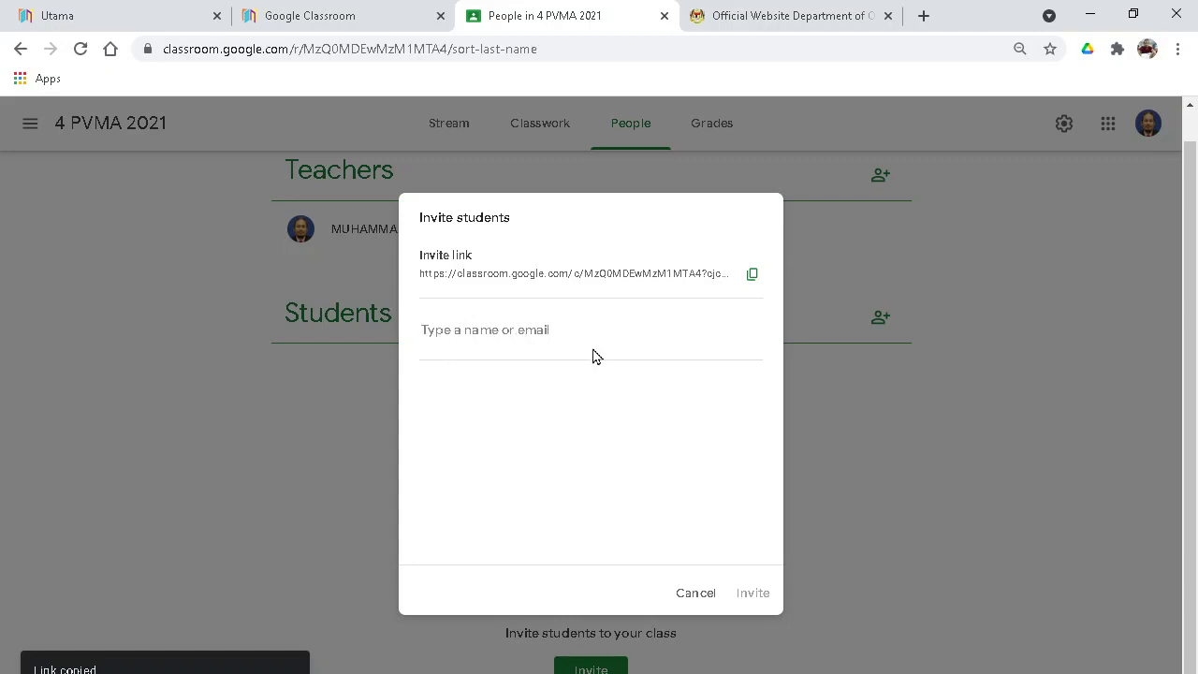
pyautogui.click(689, 595)
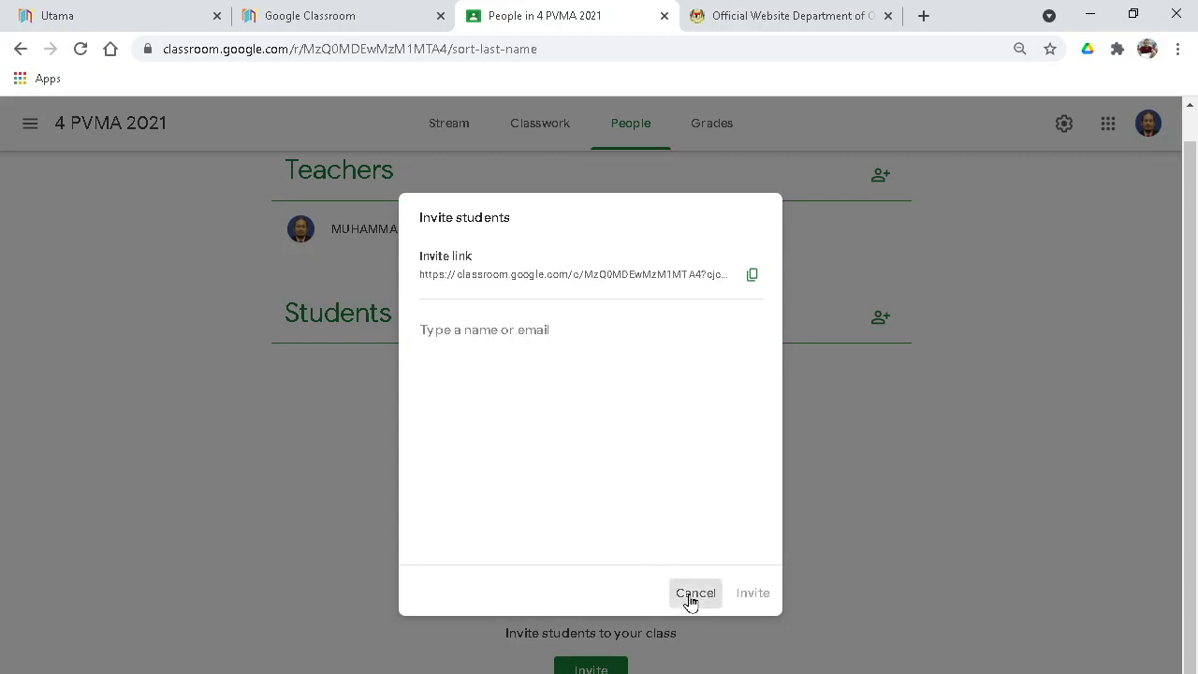
# Start a teacher invitation, search by a teacher's name, add one matching teacher and cancel without inviting
pyautogui.click(880, 174)
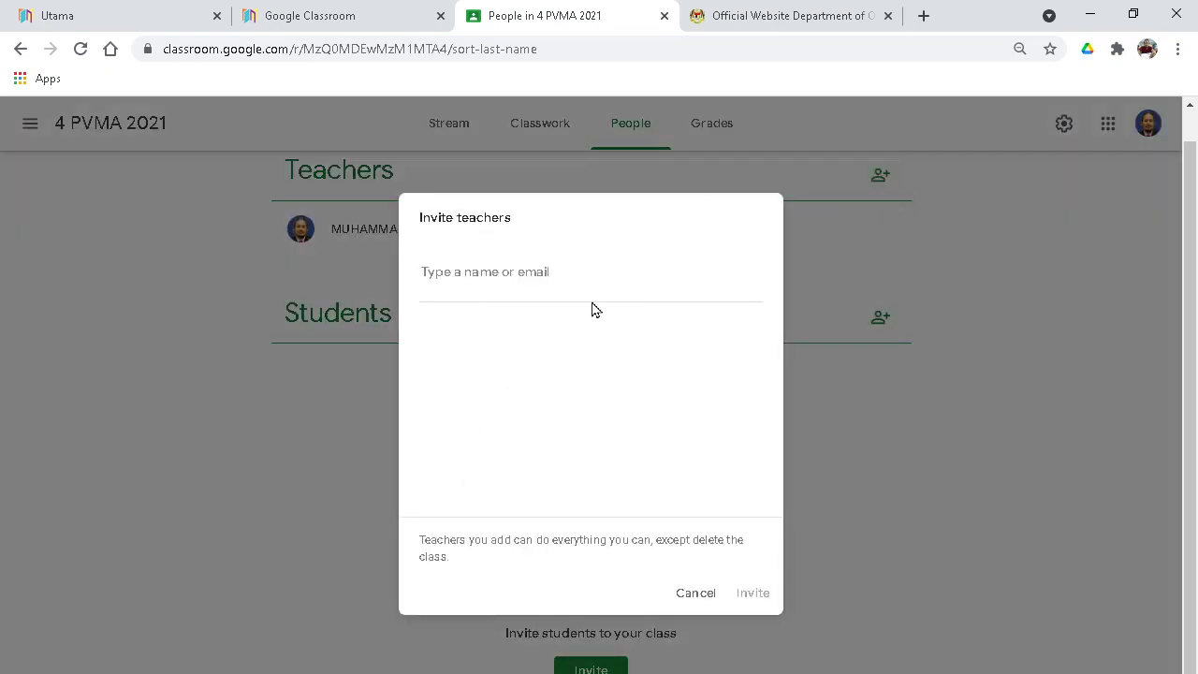
pyautogui.write('ah')
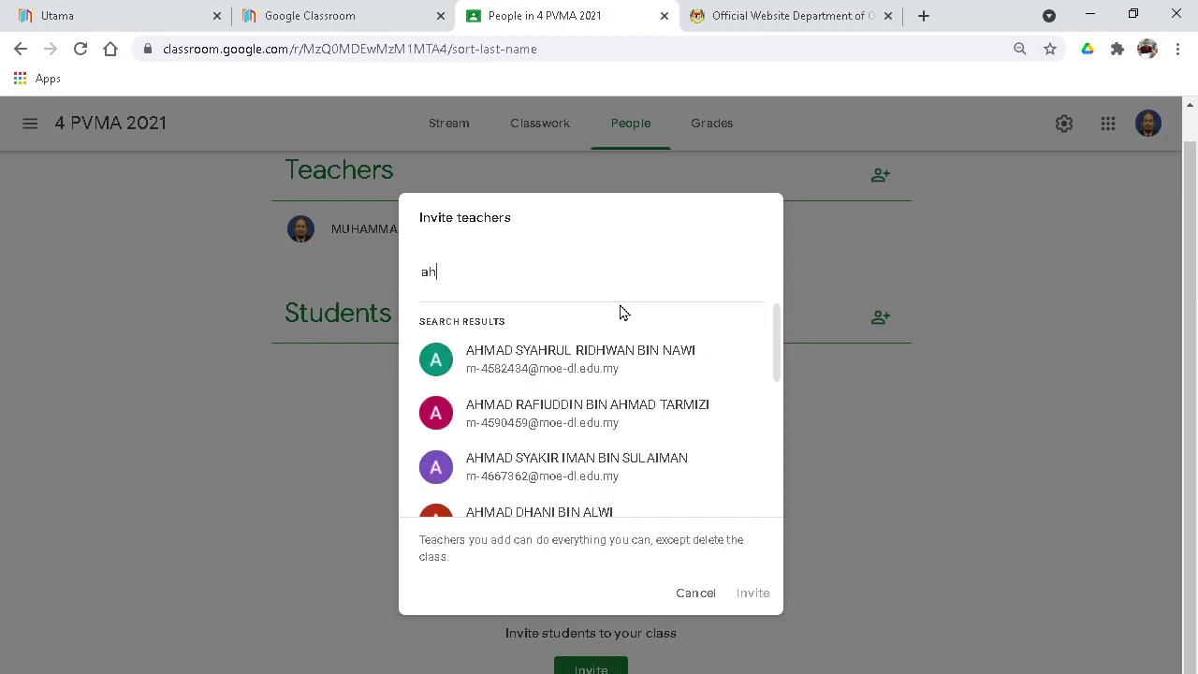
pyautogui.write('ma')
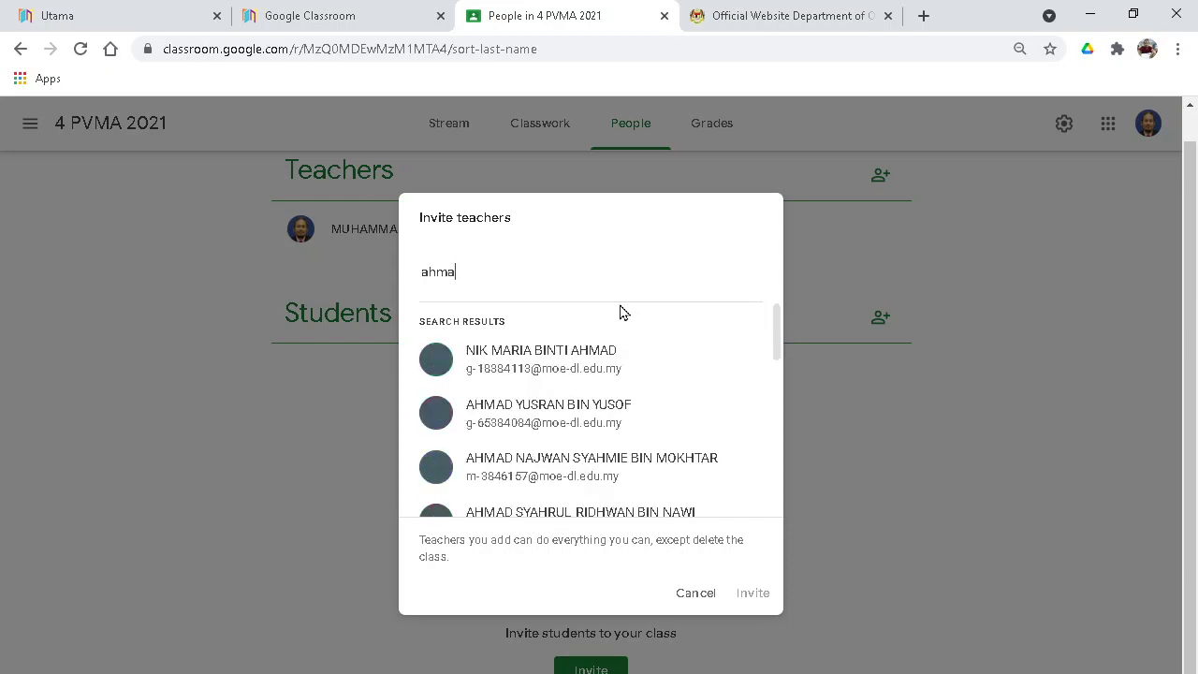
pyautogui.click(542, 429)
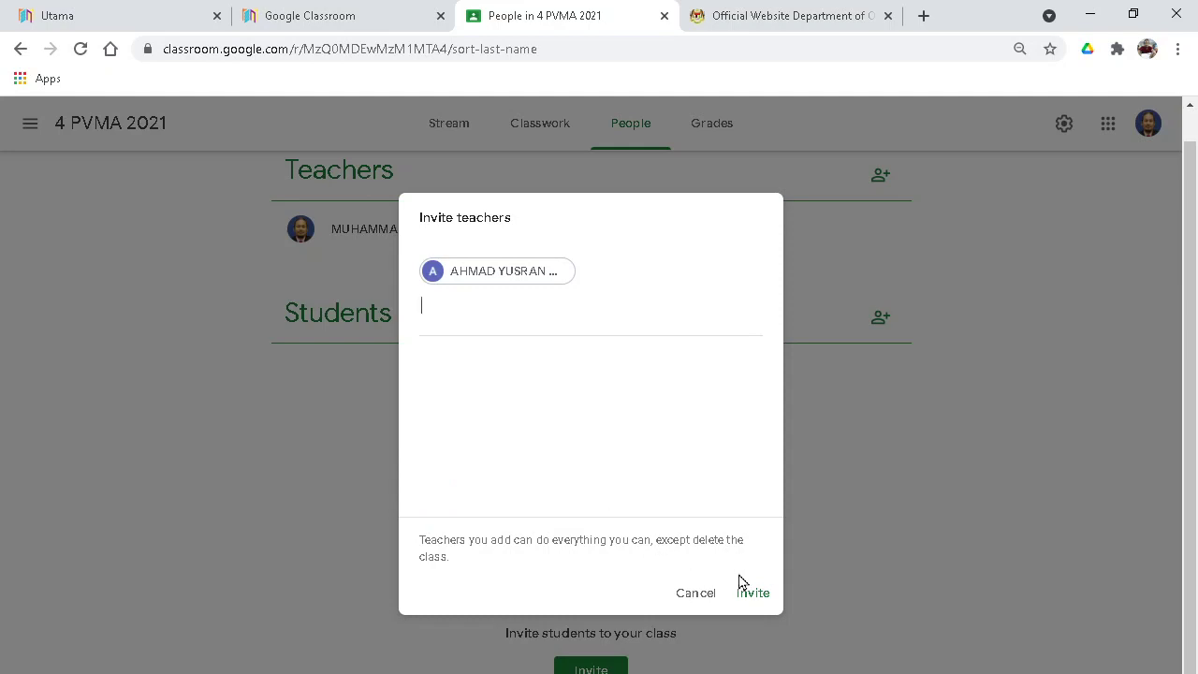
pyautogui.click(693, 593)
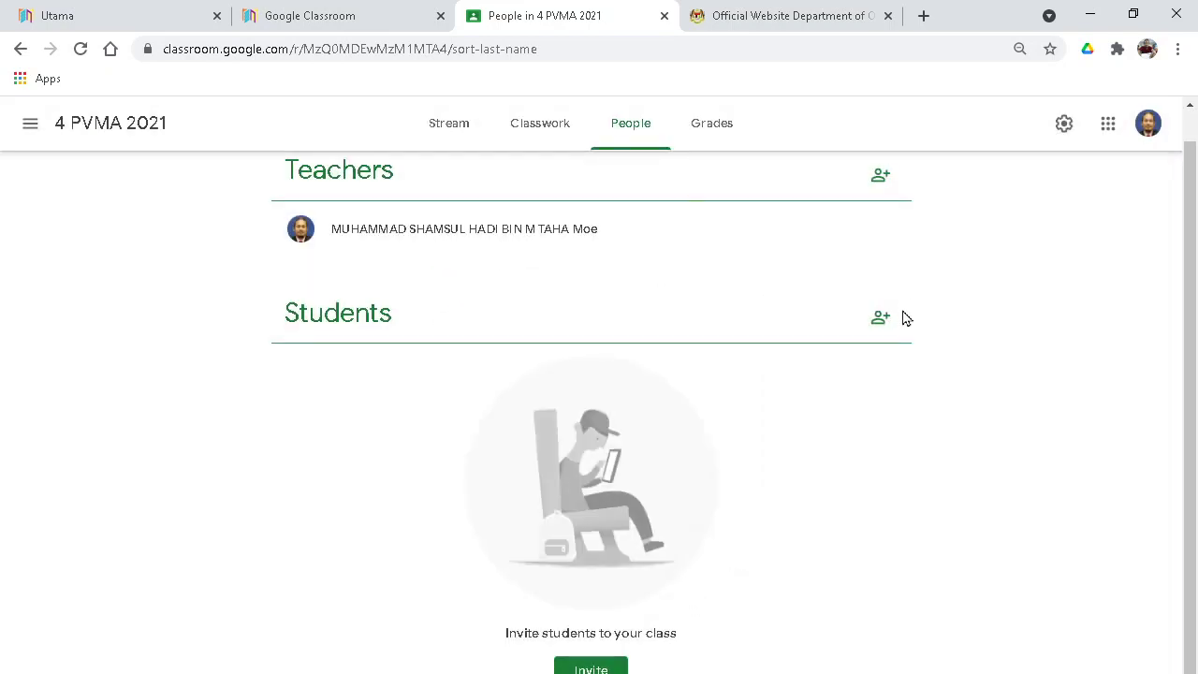
# On the class stream, display the class code, copy the invite link and the code itself, and close the display
pyautogui.click(447, 135)
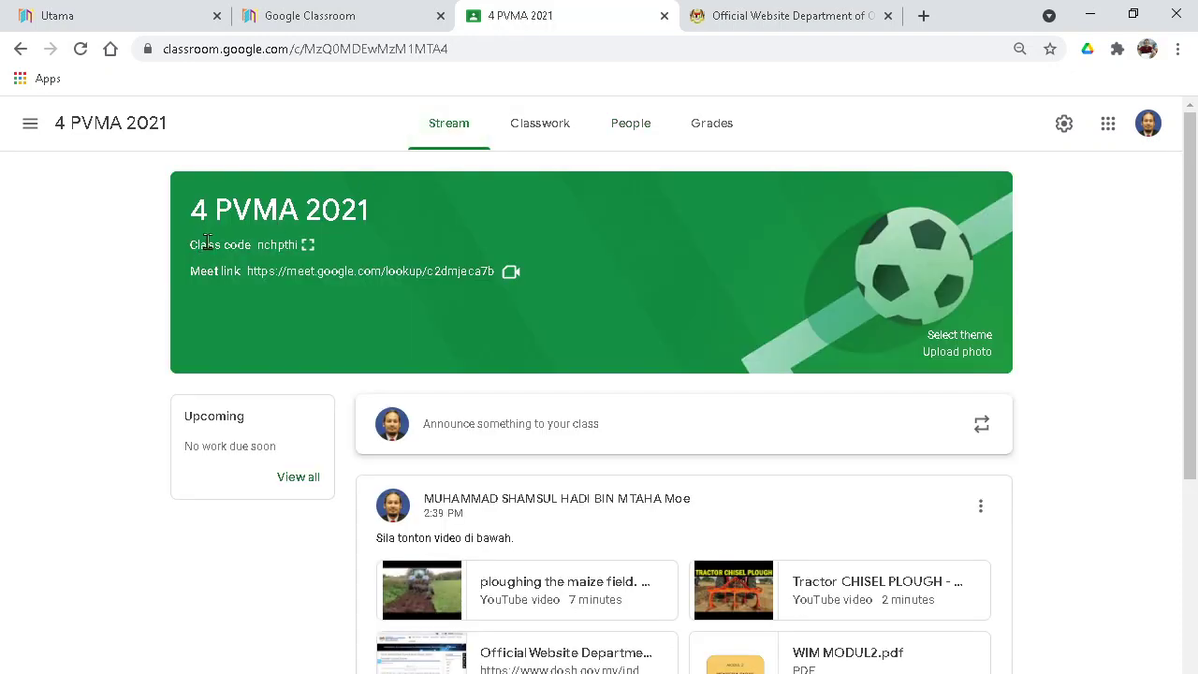
pyautogui.click(308, 244)
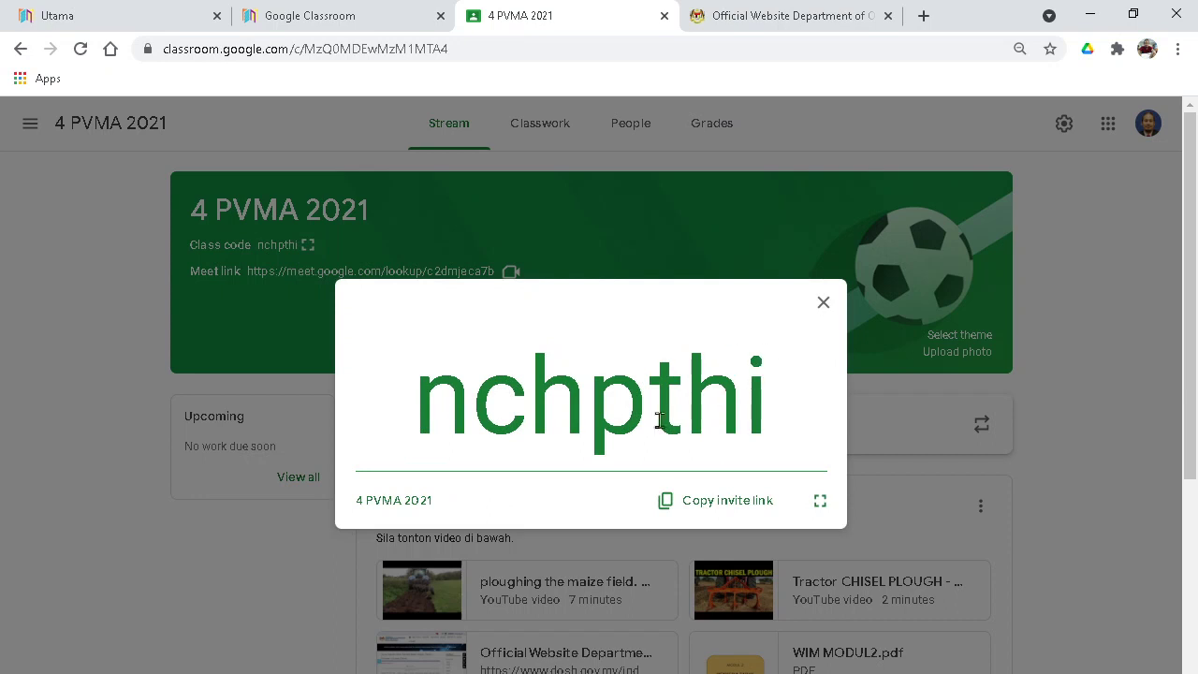
pyautogui.click(711, 504)
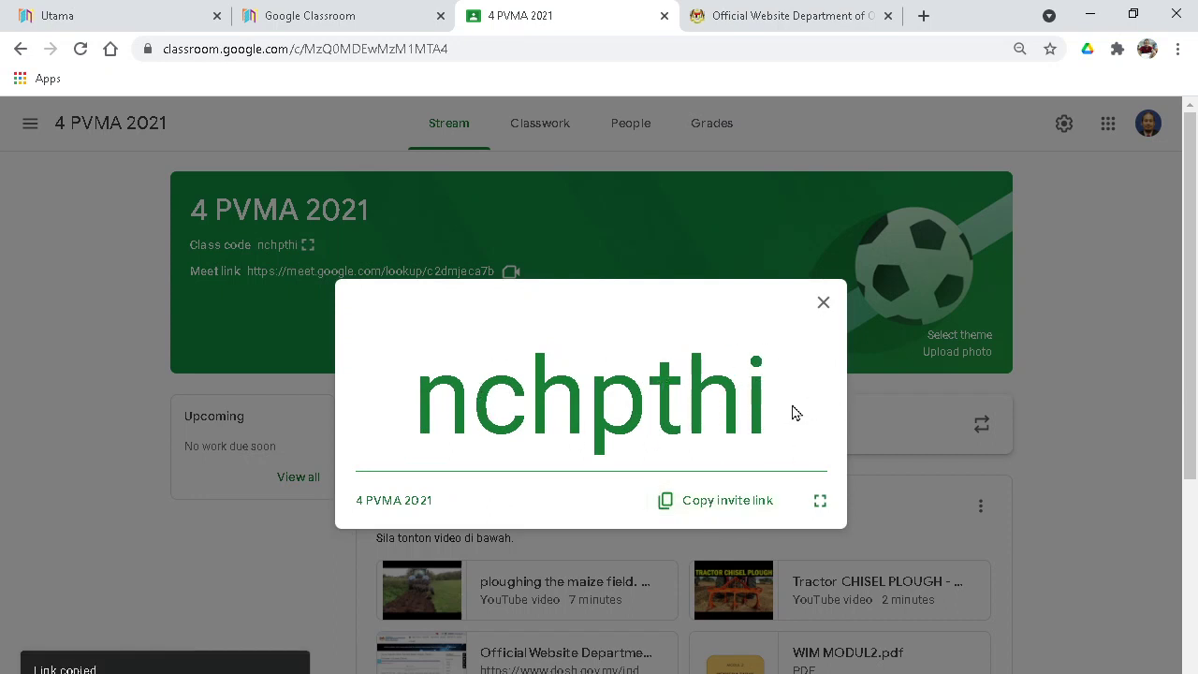
pyautogui.moveTo(764, 405); pyautogui.dragTo(382, 410)
pyautogui.rightClick(512, 408)
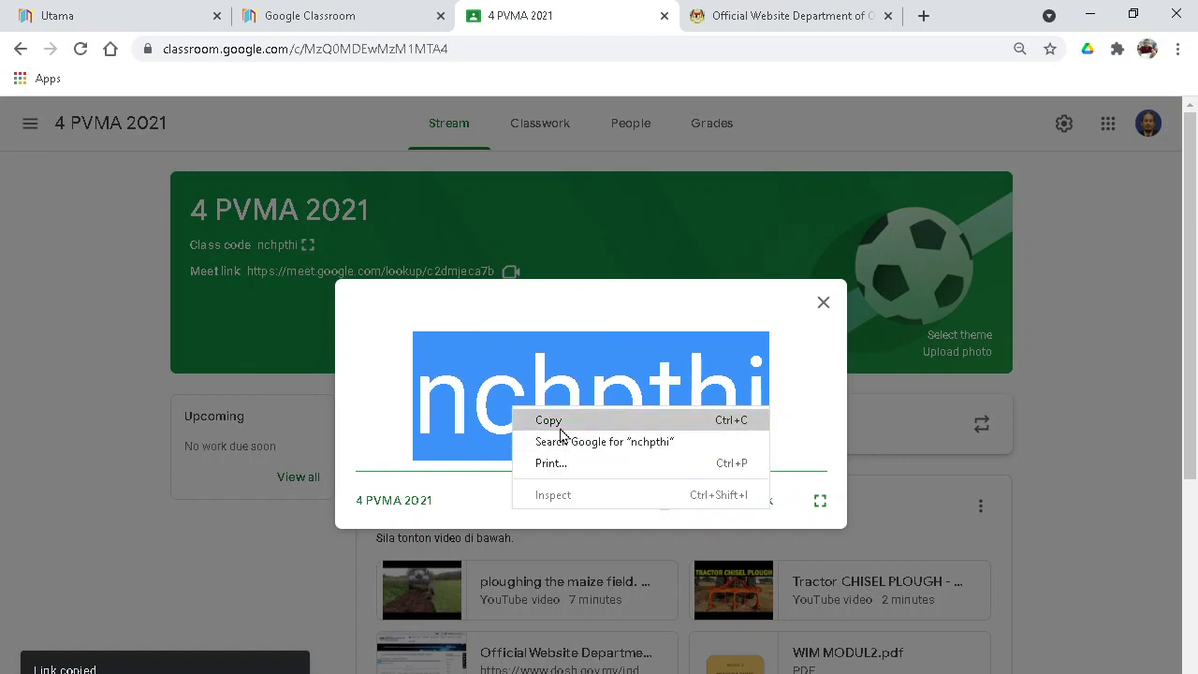
pyautogui.click(559, 427)
pyautogui.click(823, 302)
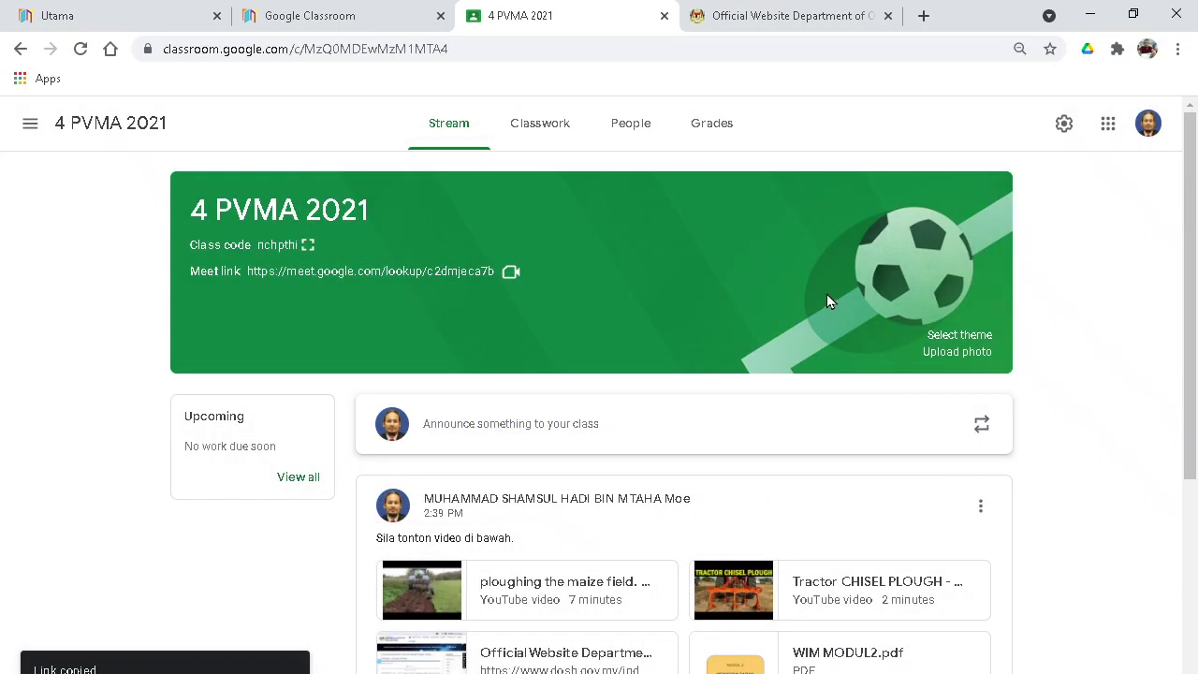
# From the Classes overview, try to join a class with the copied class code and close the join form
pyautogui.click(29, 126)
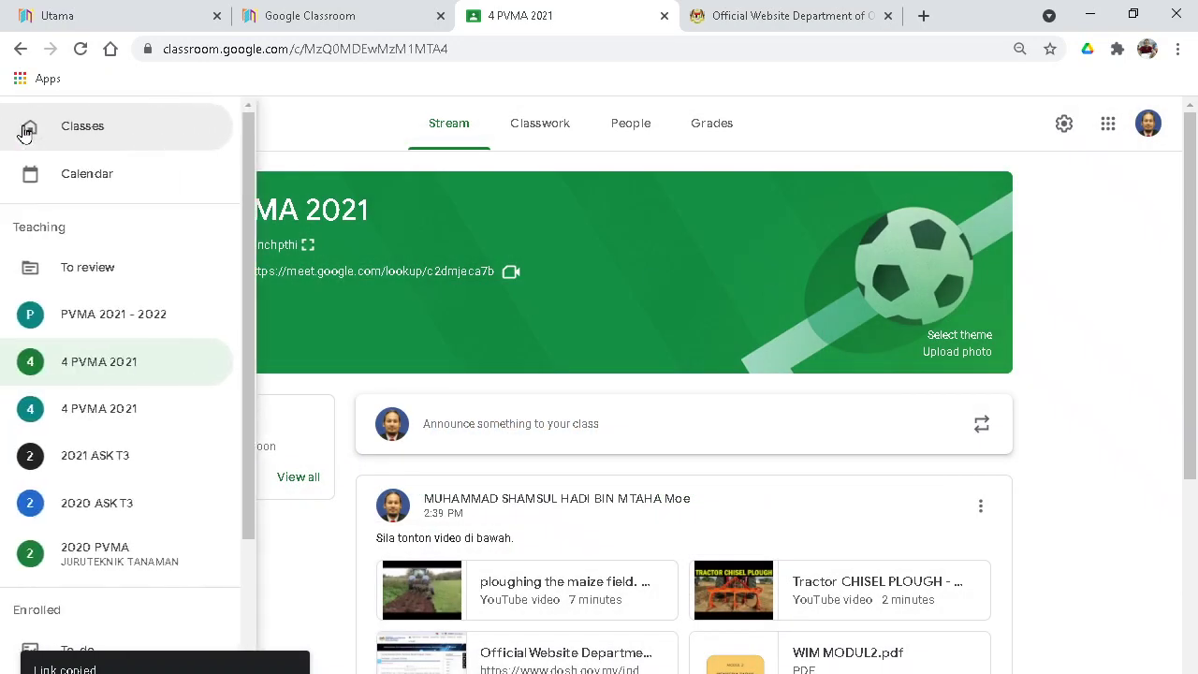
pyautogui.click(56, 126)
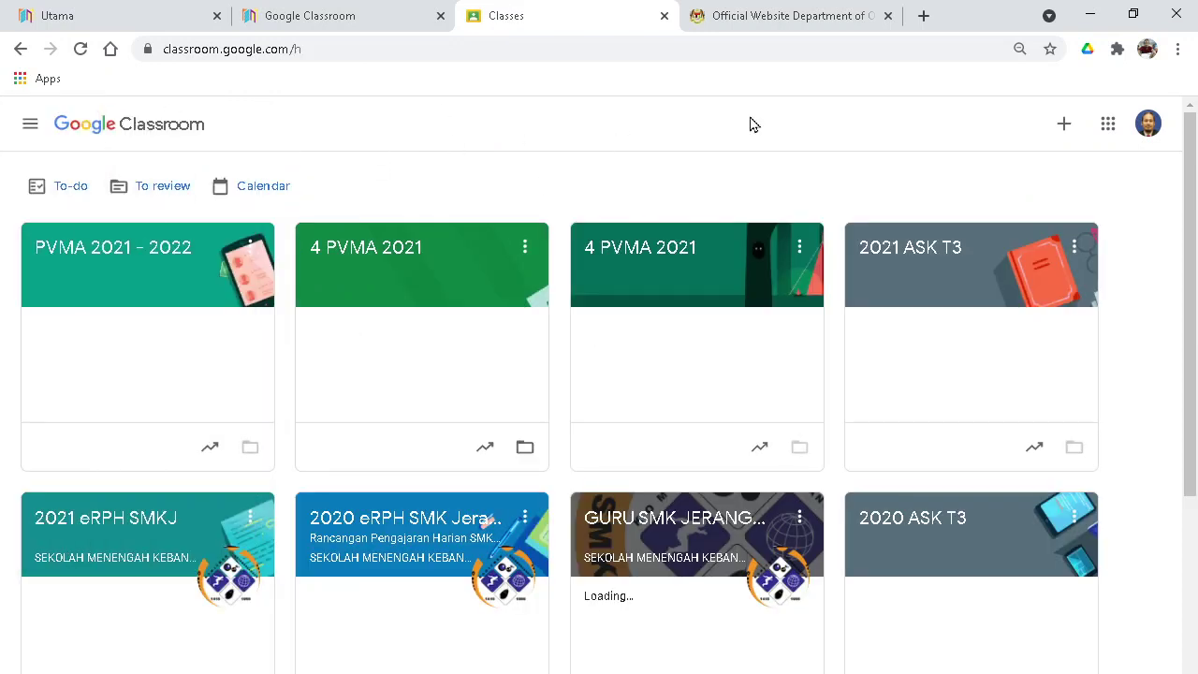
pyautogui.click(1065, 125)
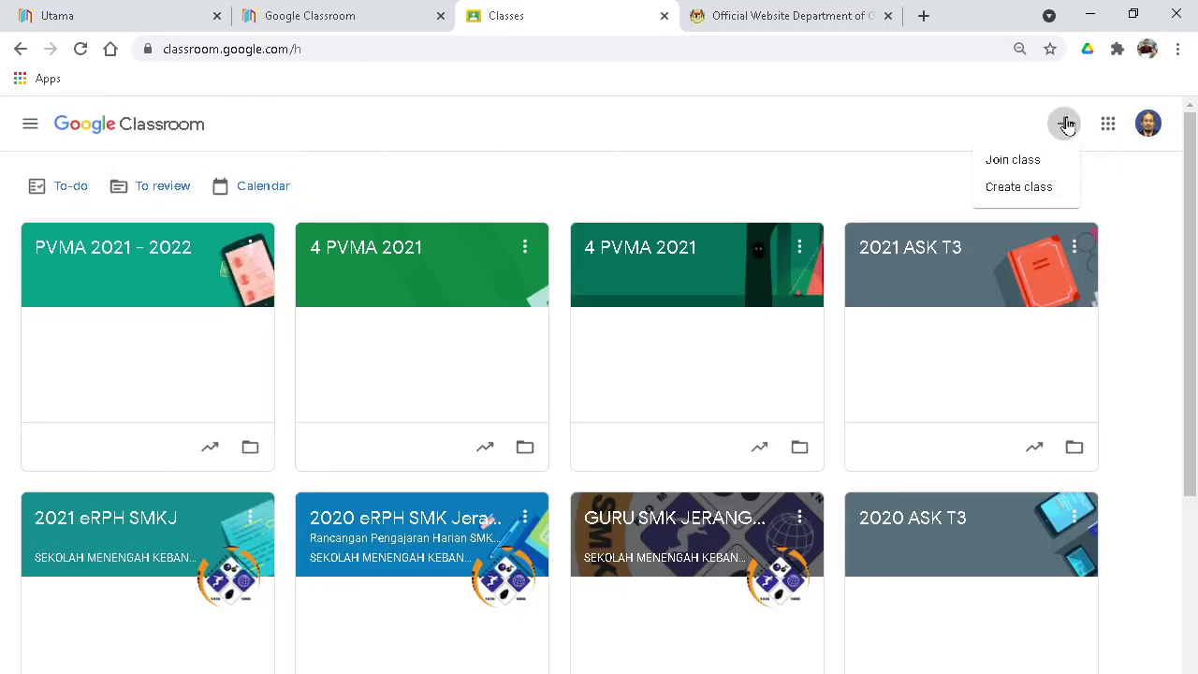
pyautogui.click(1011, 165)
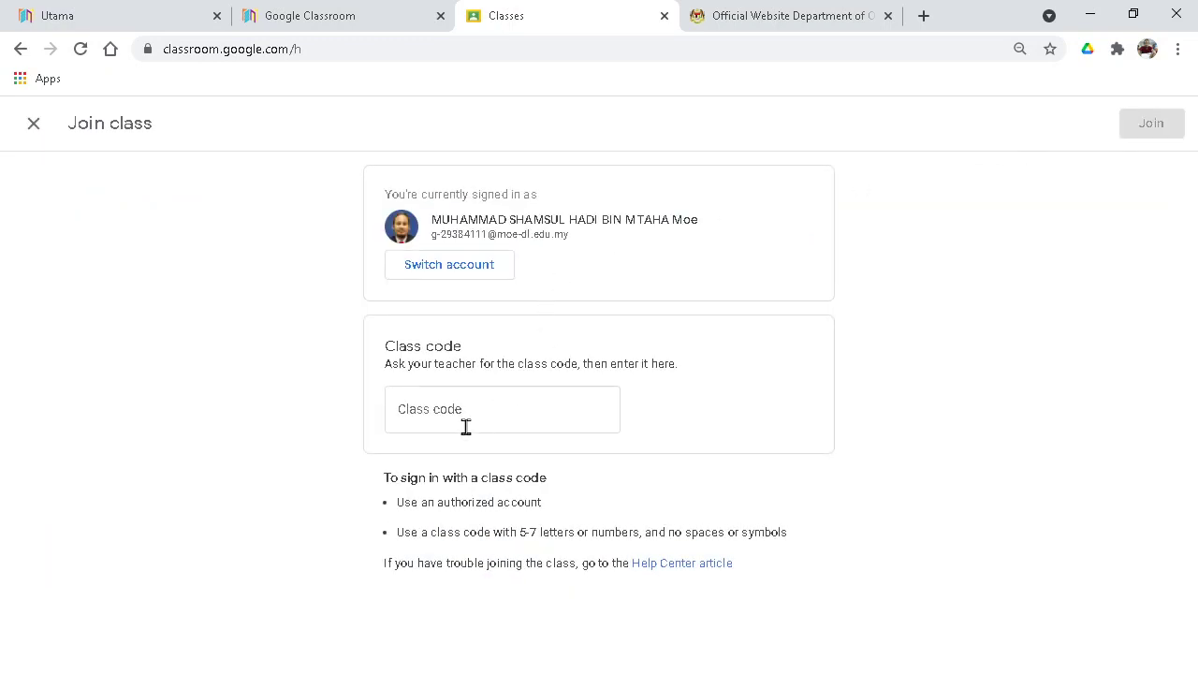
pyautogui.click(473, 402)
pyautogui.rightClick(473, 402)
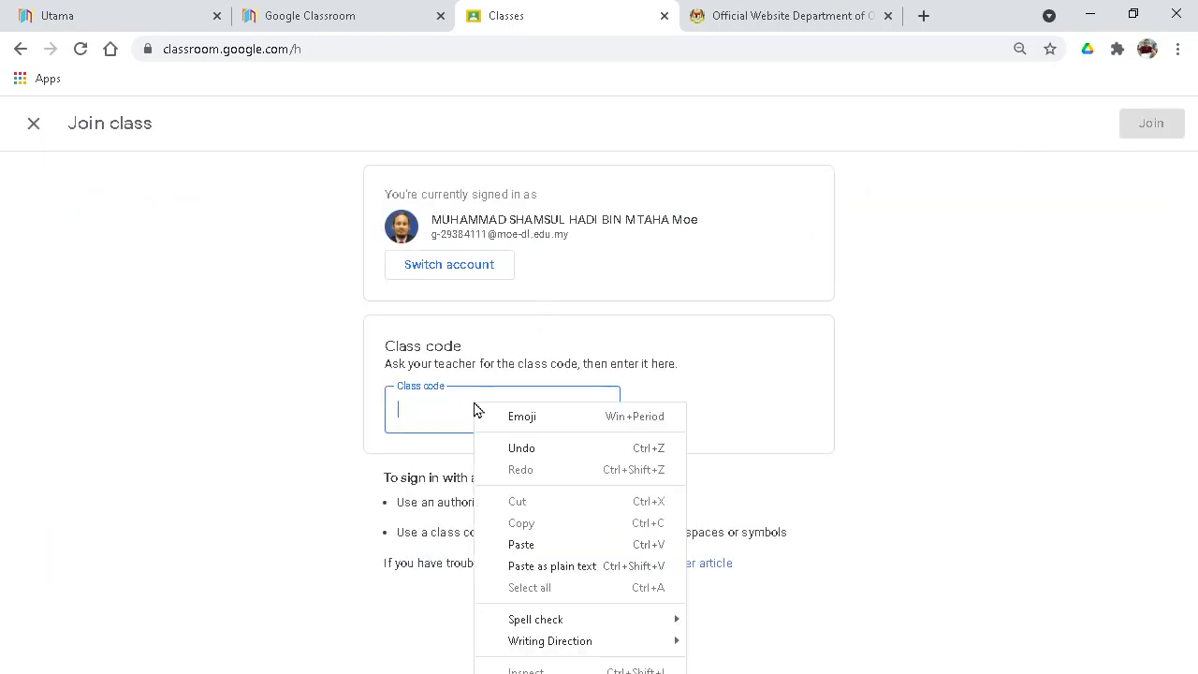
pyautogui.click(537, 546)
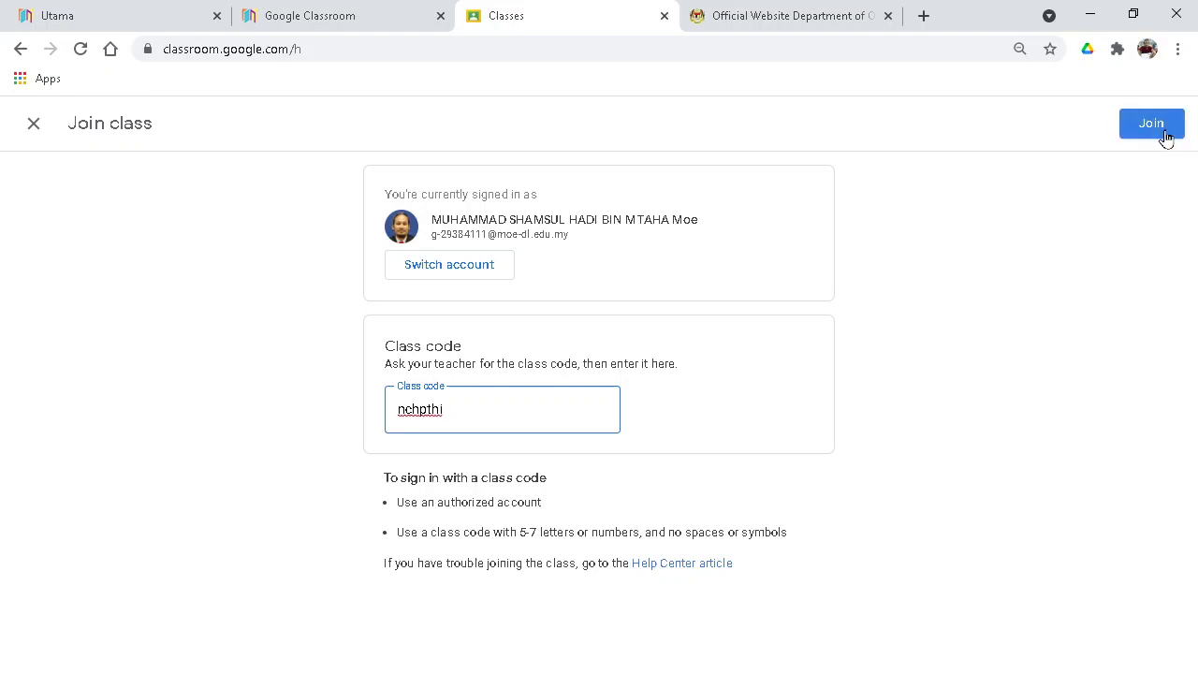
pyautogui.click(1165, 136)
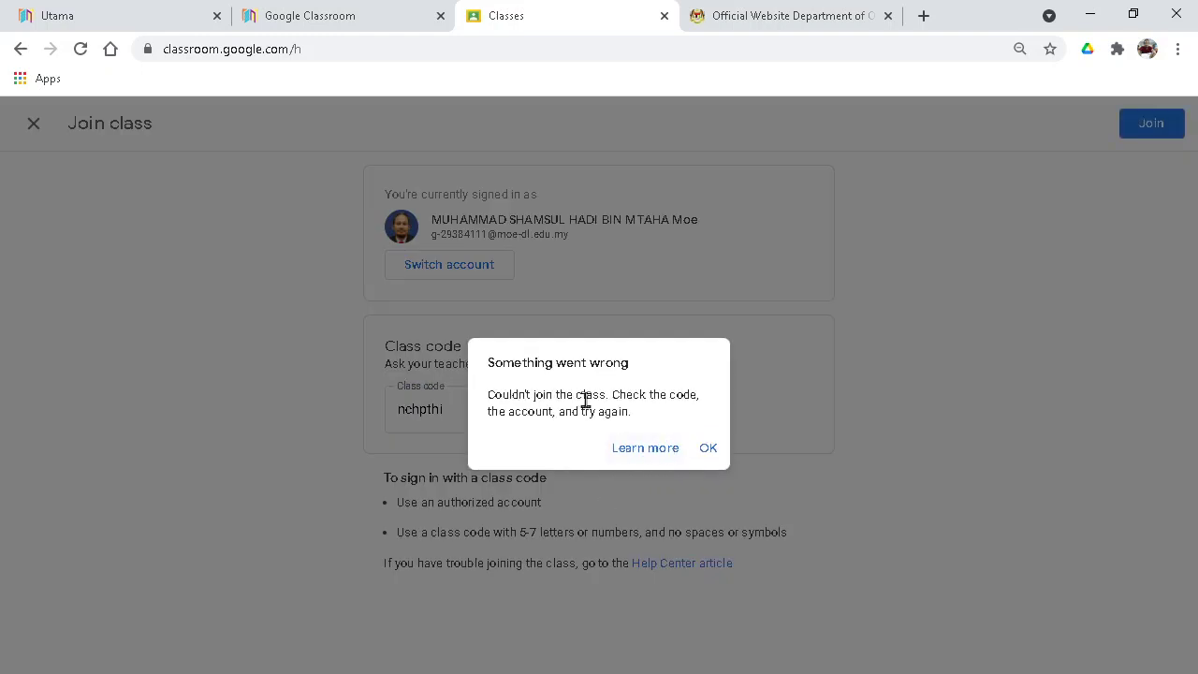
pyautogui.click(708, 448)
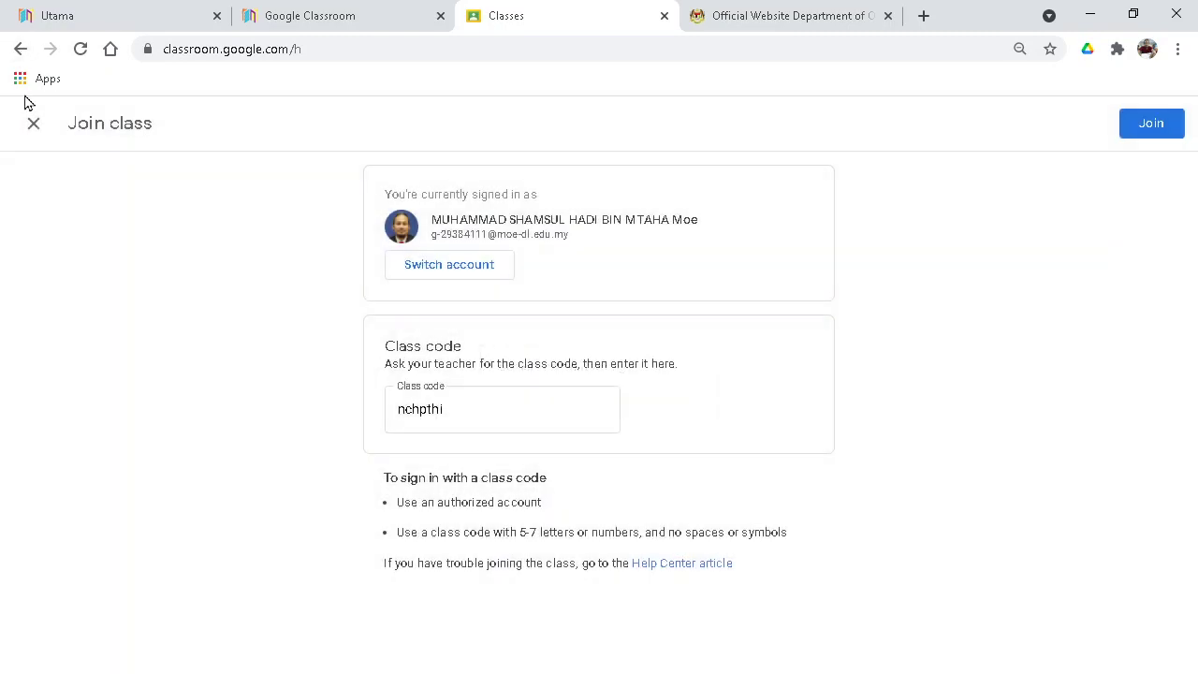
pyautogui.click(33, 124)
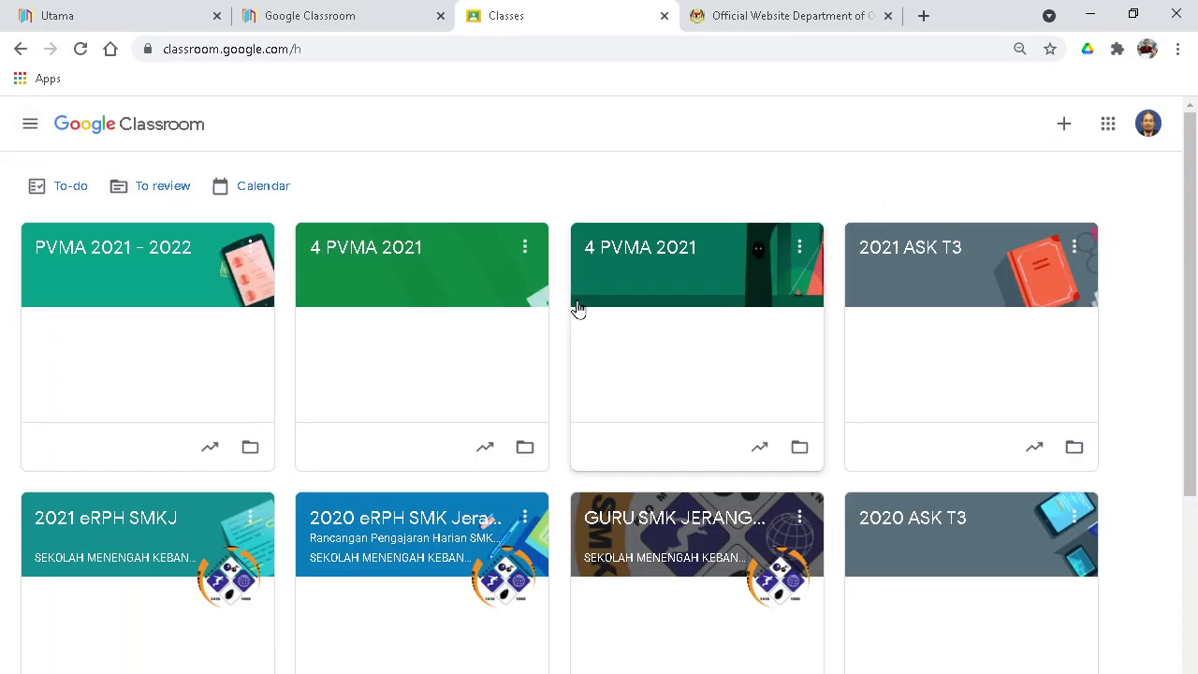
# Reopen the green 4 PVMA 2021 class and look over its Stream posts, Classwork and Grades pages, ending on the Stream
pyautogui.click(373, 259)
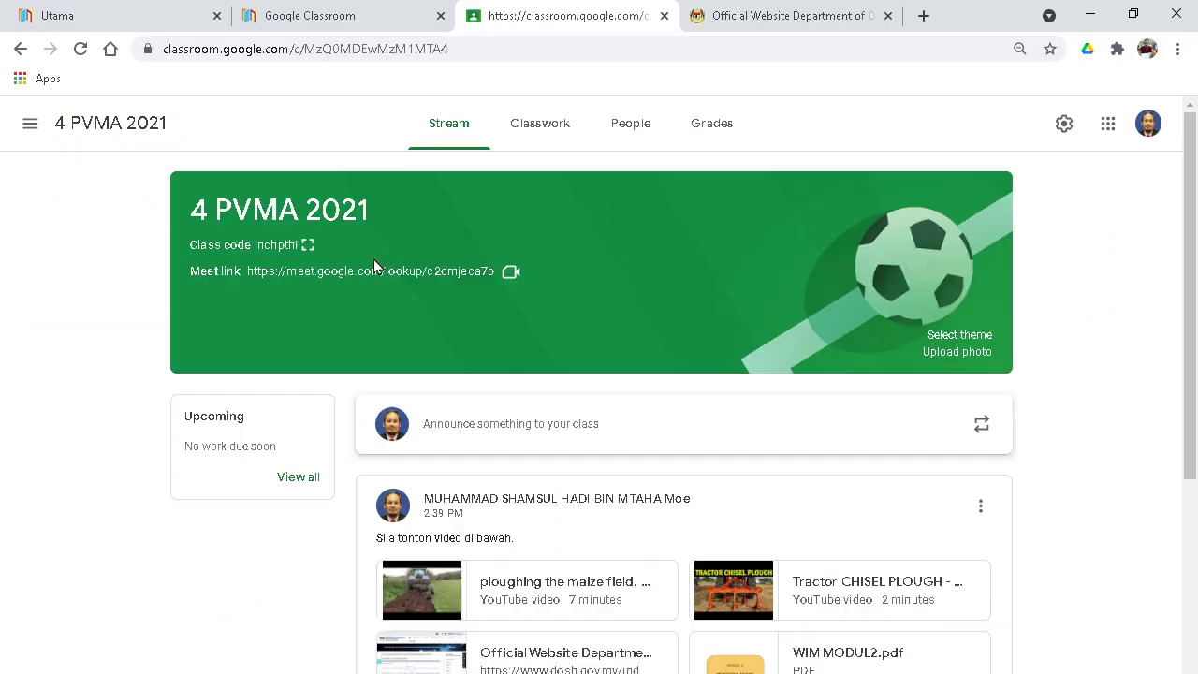
pyautogui.scroll(-4, 748, 328)
pyautogui.scroll(4, 749, 328)
pyautogui.scroll(-4, 727, 332)
pyautogui.scroll(4, 725, 342)
pyautogui.click(533, 132)
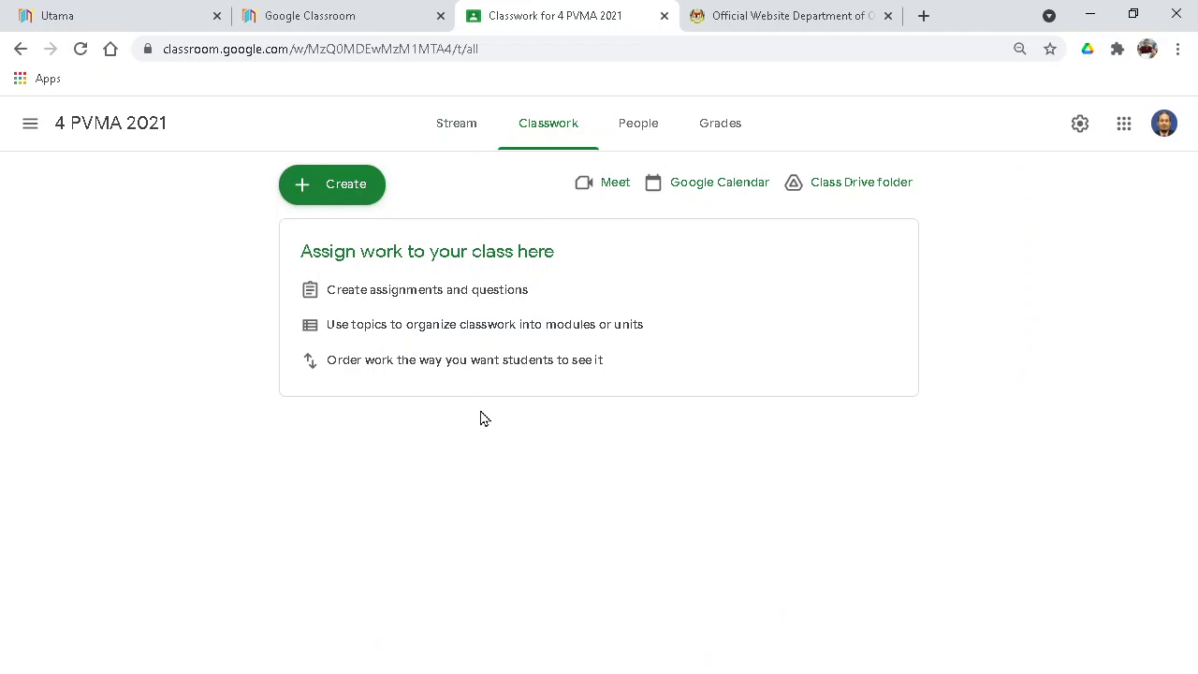
pyautogui.click(726, 131)
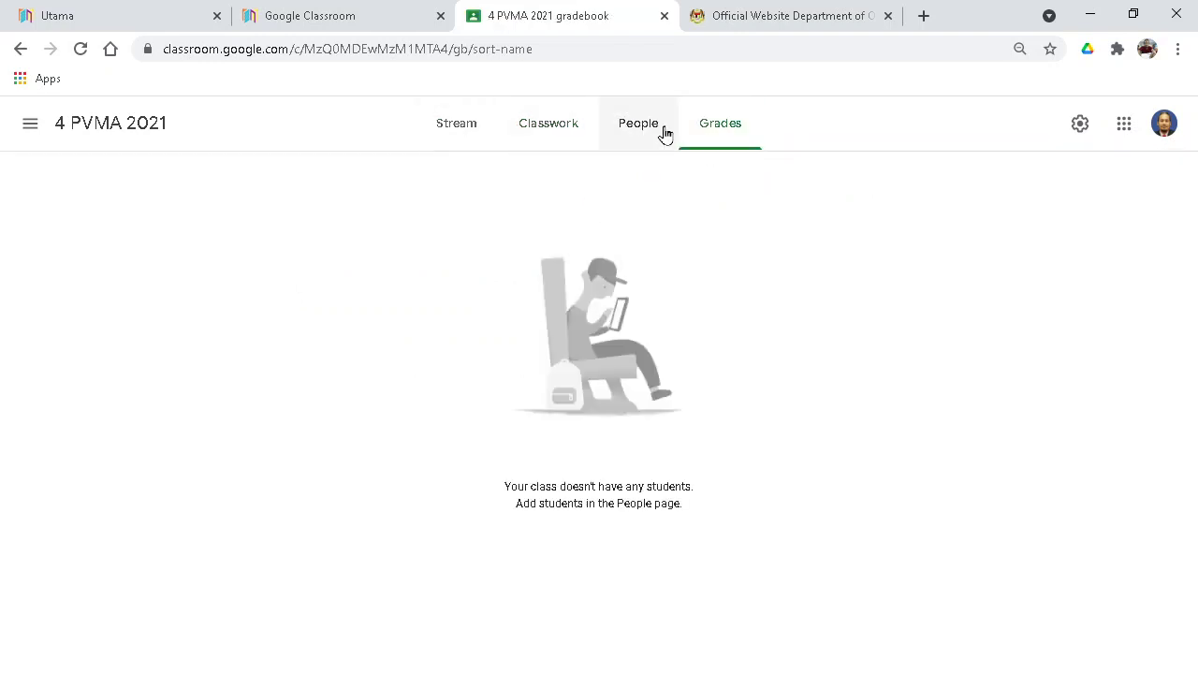
pyautogui.click(472, 133)
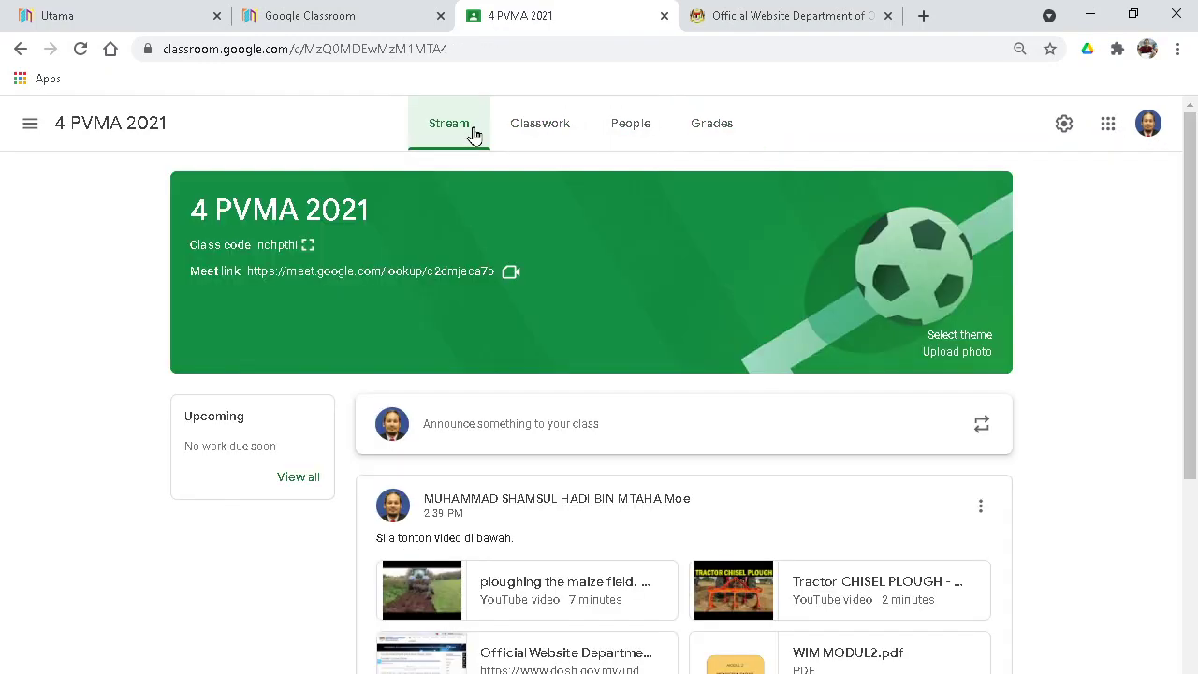
pyautogui.scroll(-4, 1110, 364)
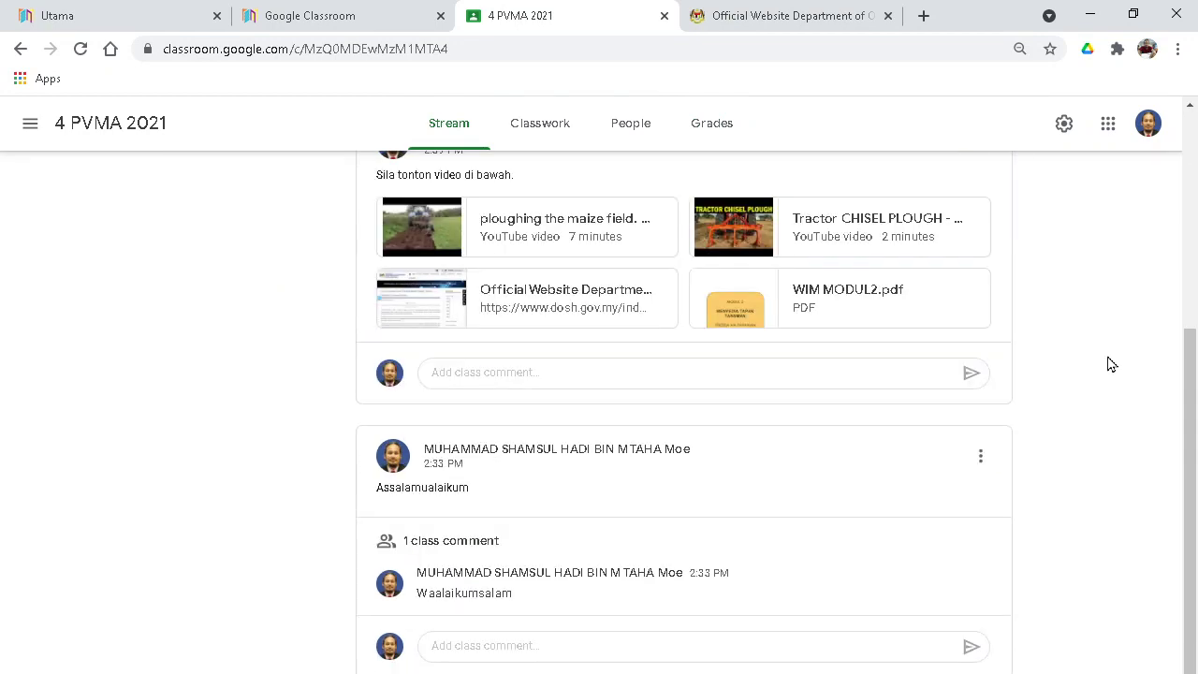
pyautogui.scroll(5, 1108, 365)
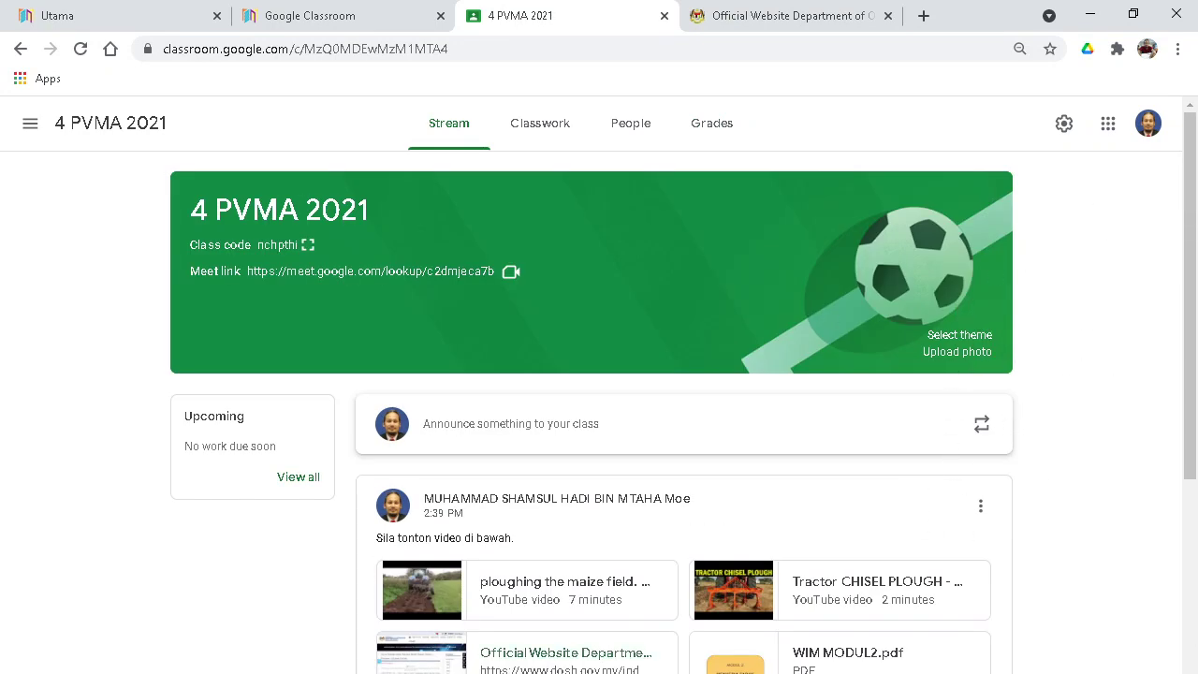
pyautogui.hotkey('alt', 'Tab')
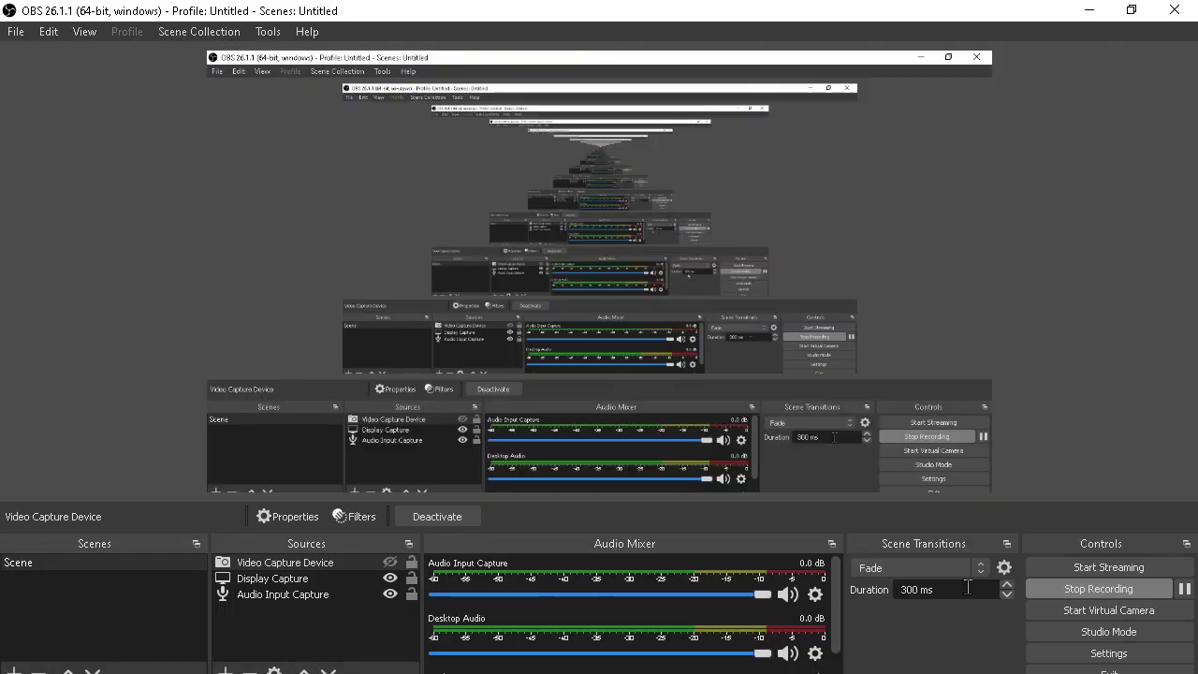